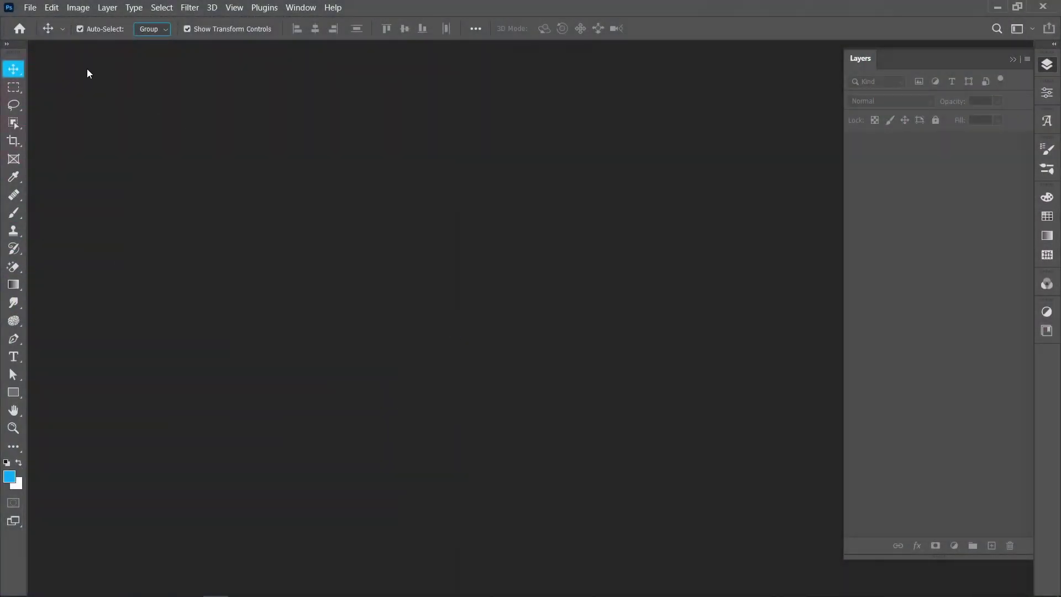
Step: Create a new A3 document, 297 x 420 mm at 300 ppi
click(30, 7)
click(33, 21)
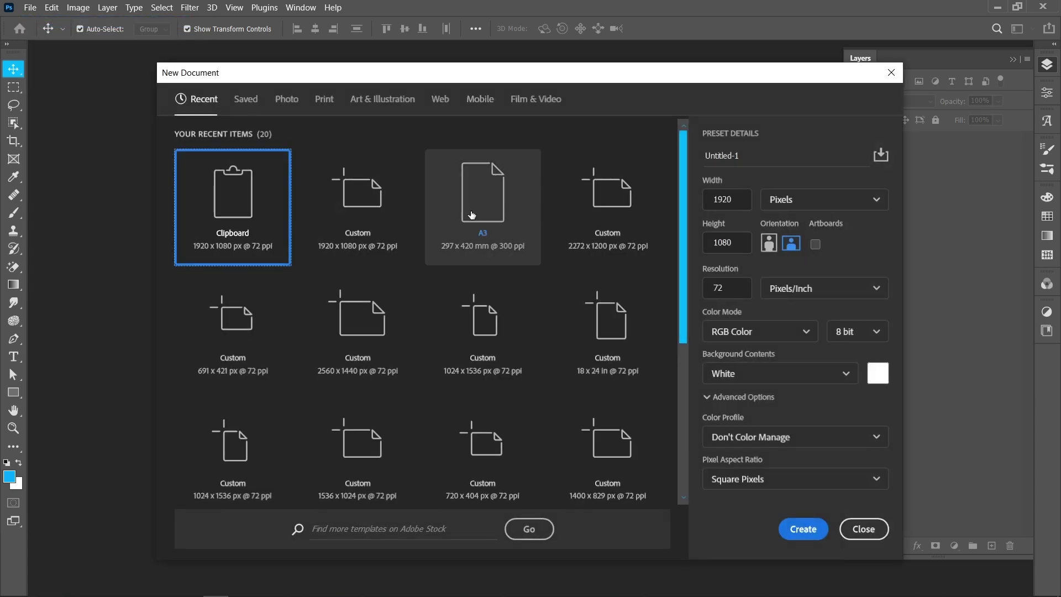
click(472, 215)
click(802, 529)
Step: Place the image cristiano-ronaldo-5120x2880-14010 from Downloads as an embedded object and enlarge it so the portrait fills the page
click(30, 7)
click(72, 268)
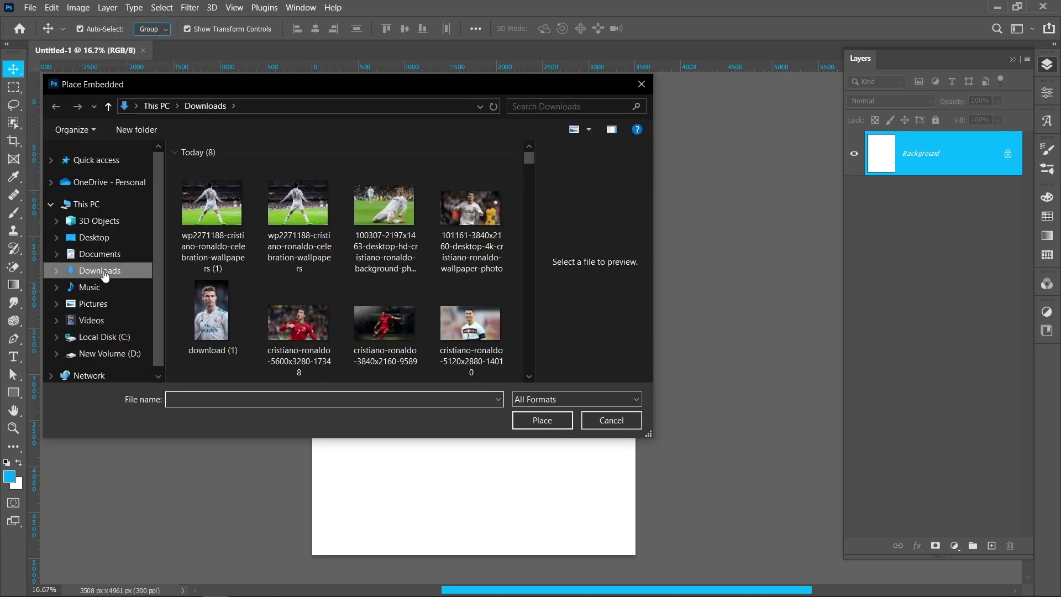
click(498, 346)
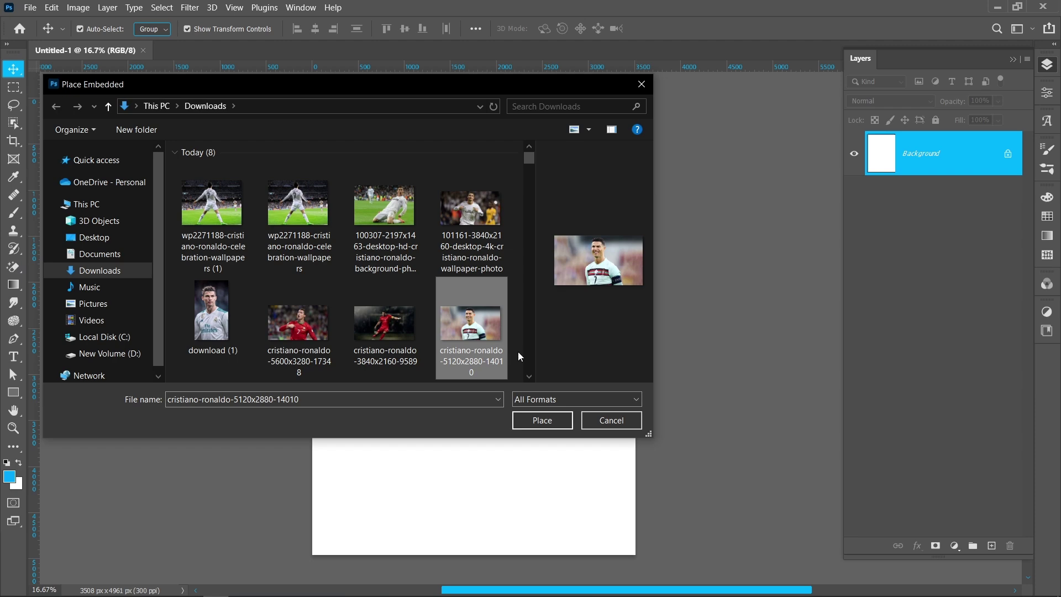
click(558, 421)
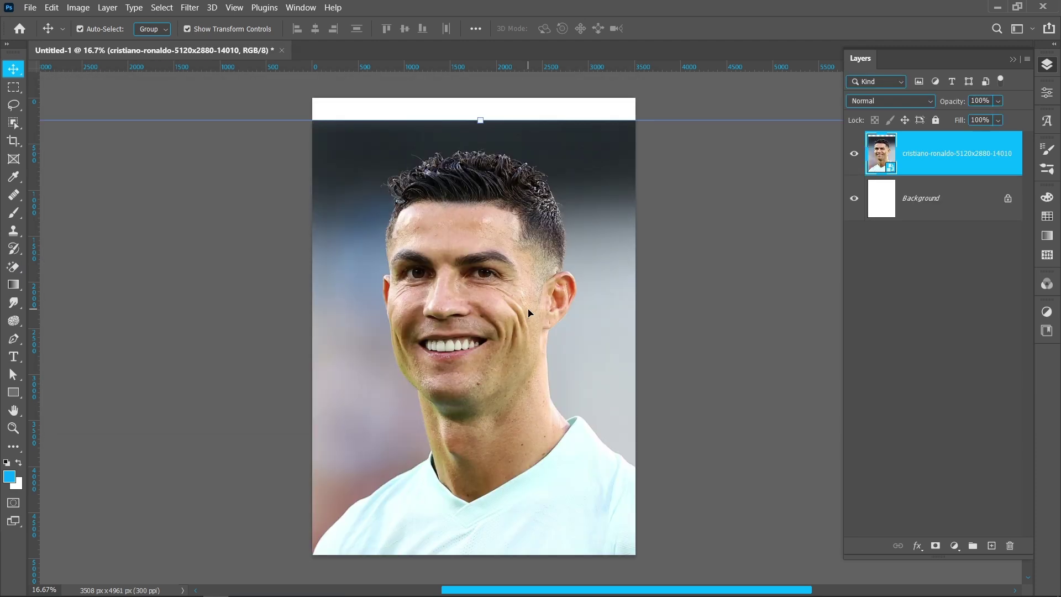
Step: Select the subject of the placed photo automatically and add a layer mask that hides its background
scroll(529, 313, up, 1)
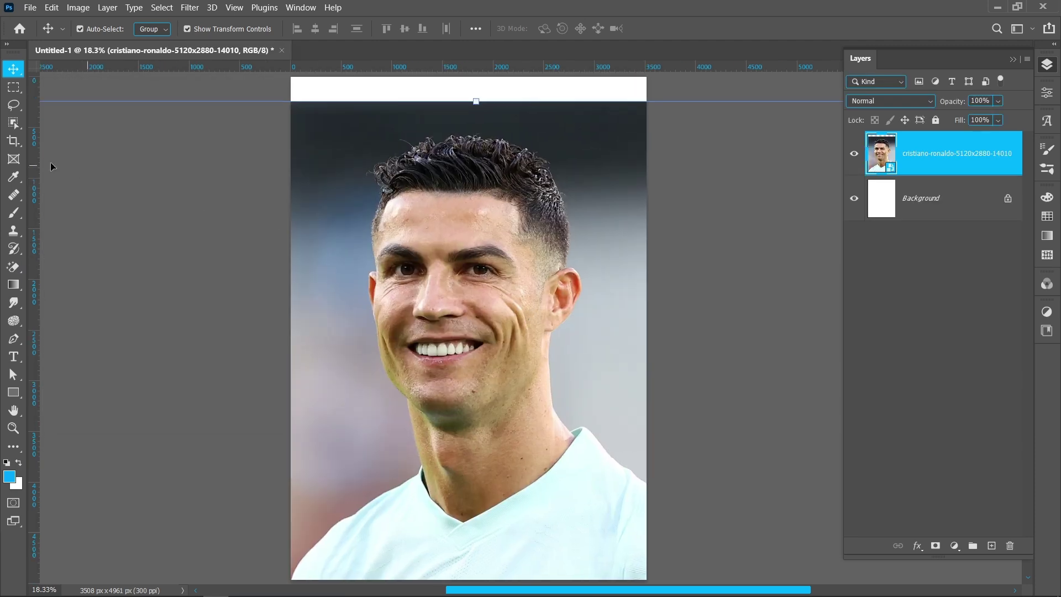
click(13, 122)
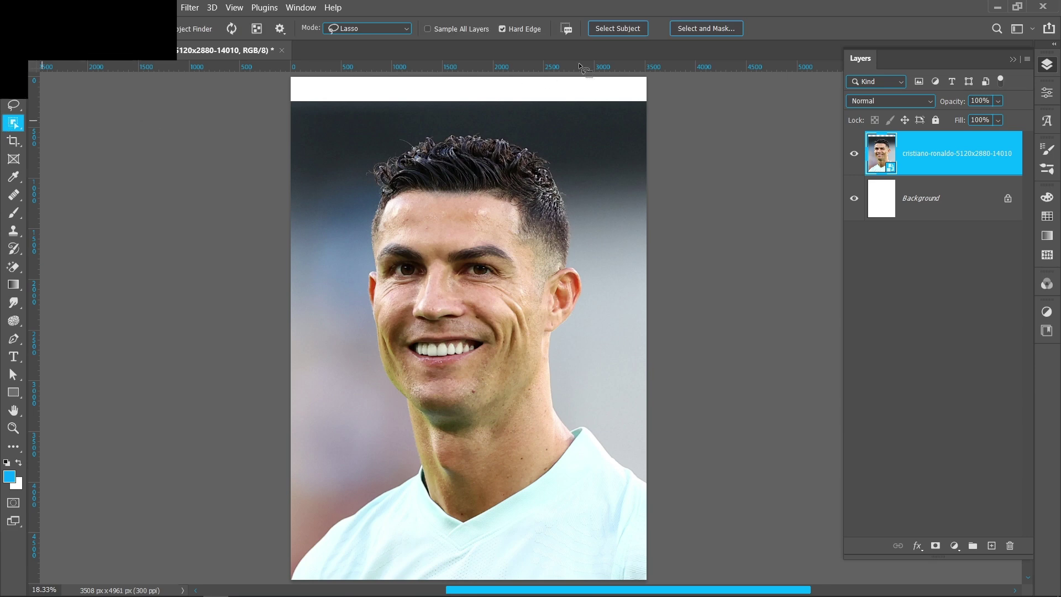
click(614, 27)
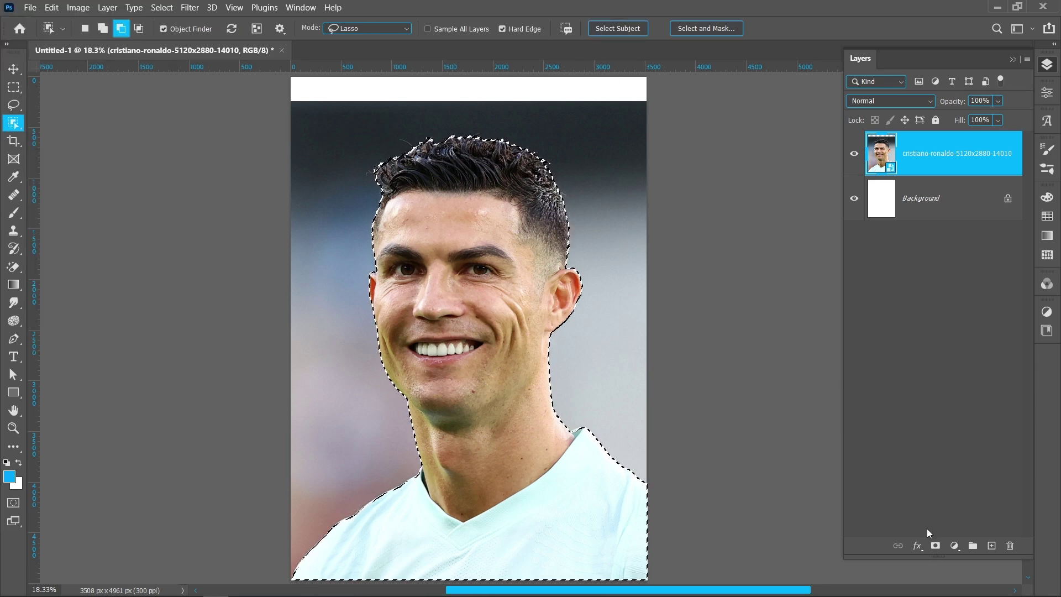
click(936, 547)
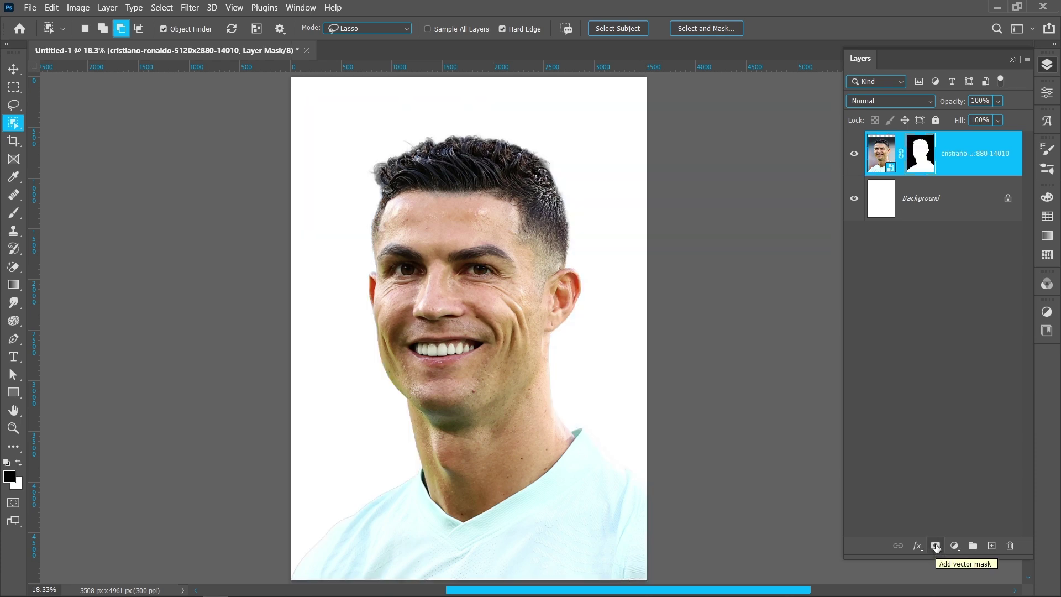
Step: Apply a Black & White adjustment to the portrait with Reds 8, Yellows 45, Cyans -28 and Blues -6
click(959, 155)
click(78, 8)
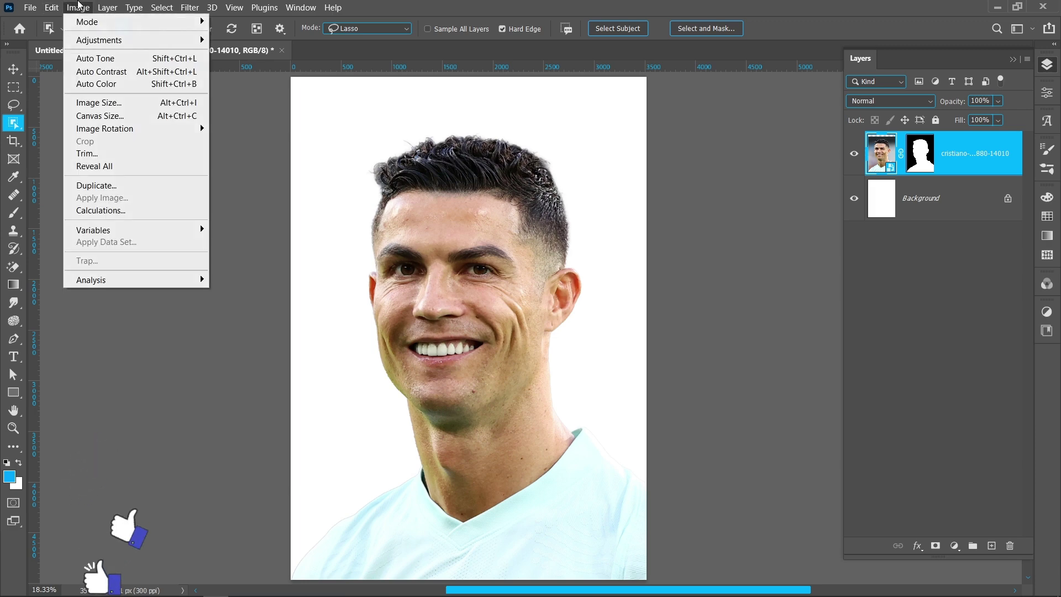
mouse_move(111, 40)
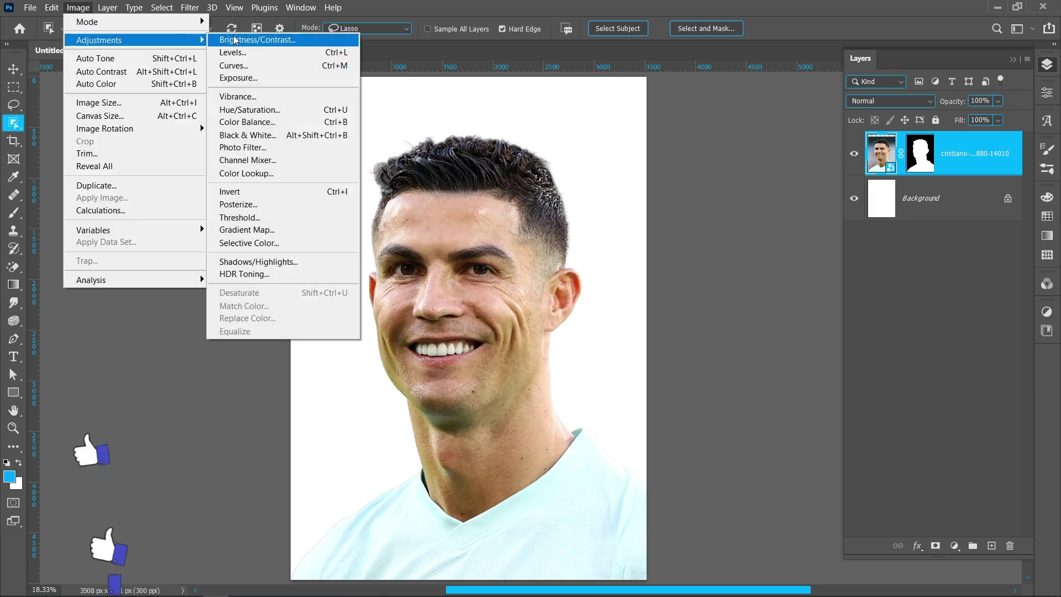
click(247, 135)
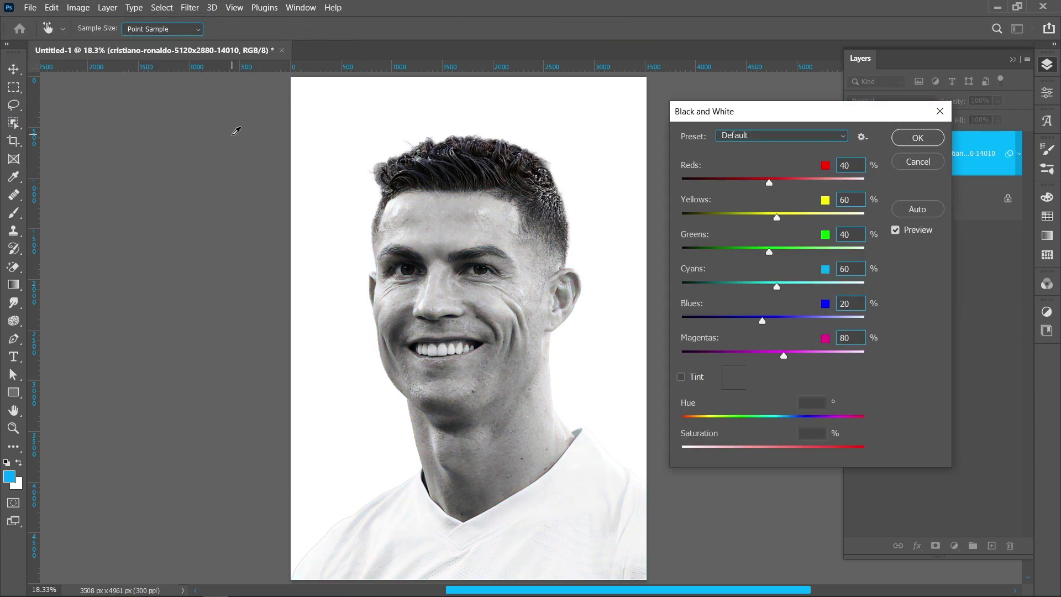
drag(769, 186, 760, 188)
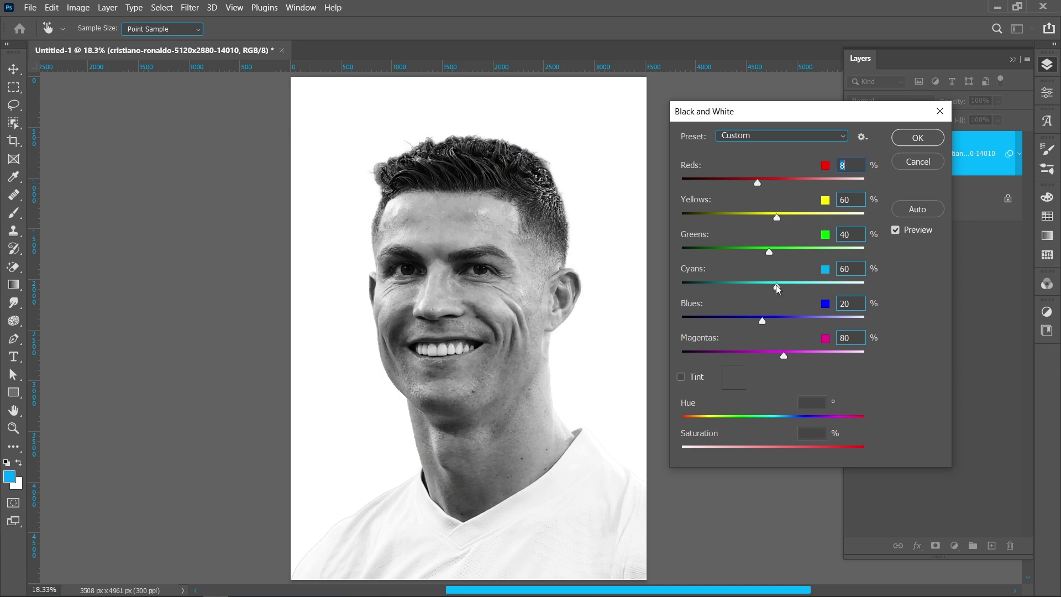
drag(769, 286, 754, 324)
drag(778, 217, 772, 218)
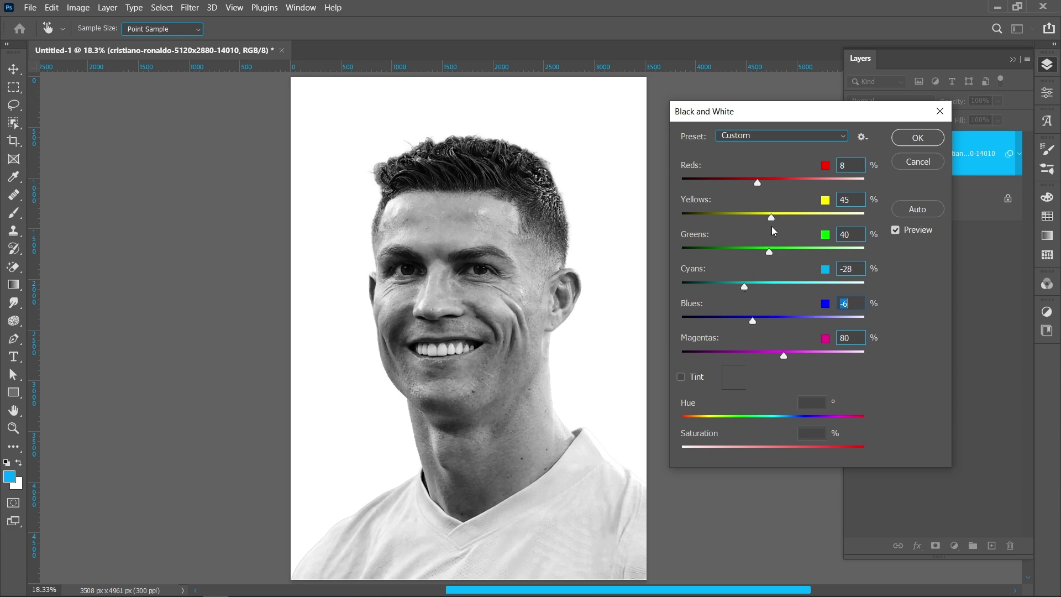
click(908, 144)
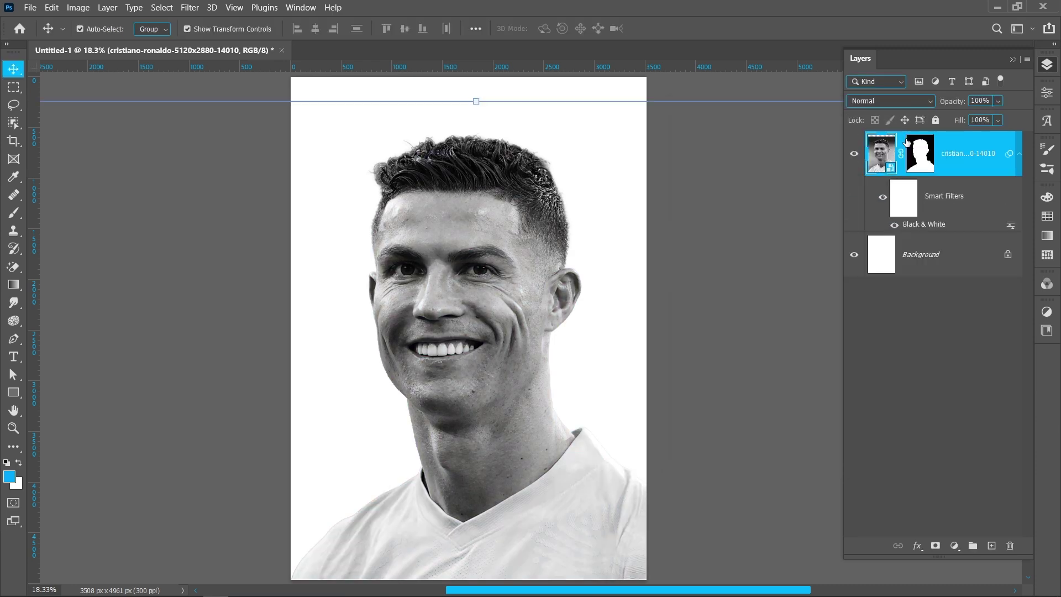
Step: Collapse the portrait layer's smart filters and convert the masked layer to a Smart Object
click(1019, 154)
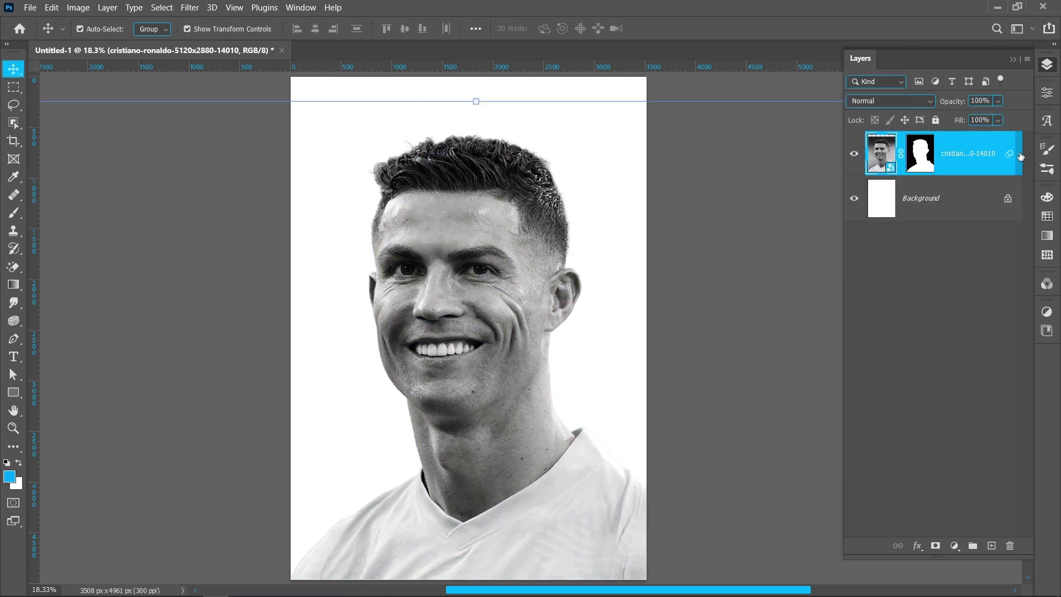
right_click(983, 159)
click(906, 162)
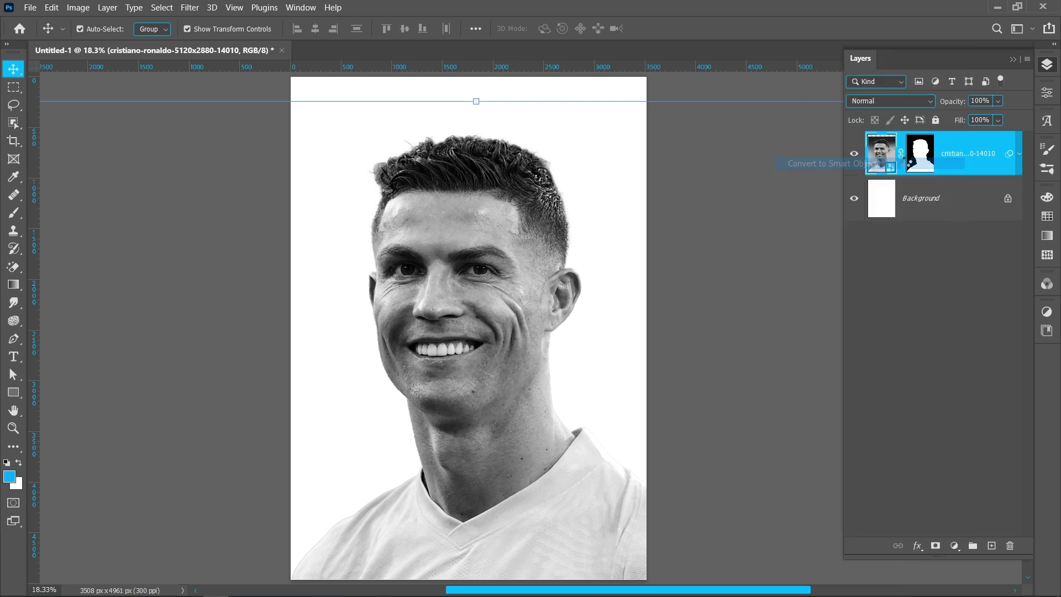
Step: Add a Gradient Fill layer directly above the background and set its starting colour stop to 0071ac
click(914, 209)
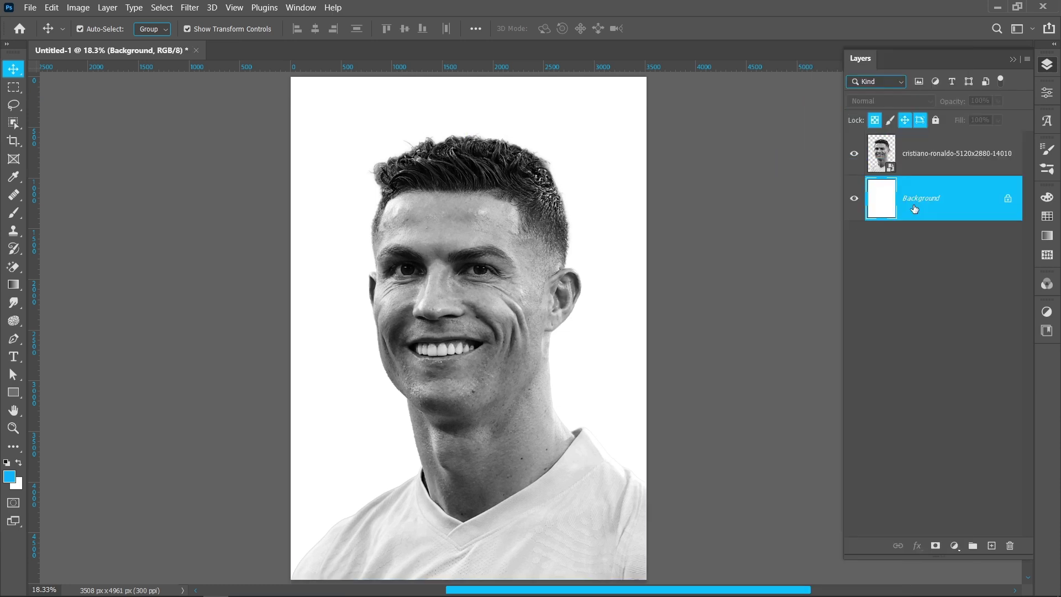
click(953, 545)
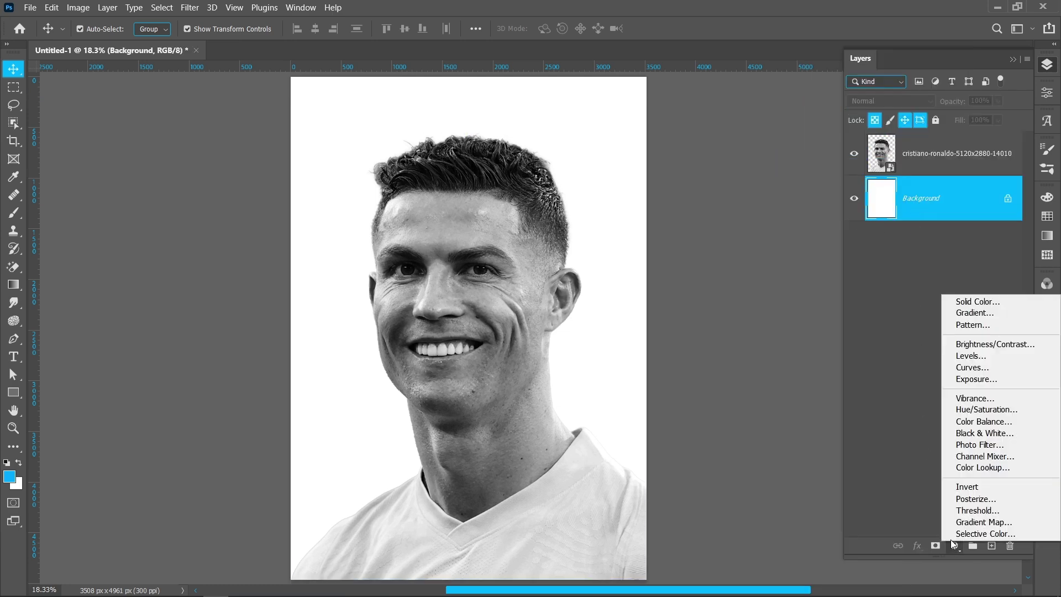
click(966, 311)
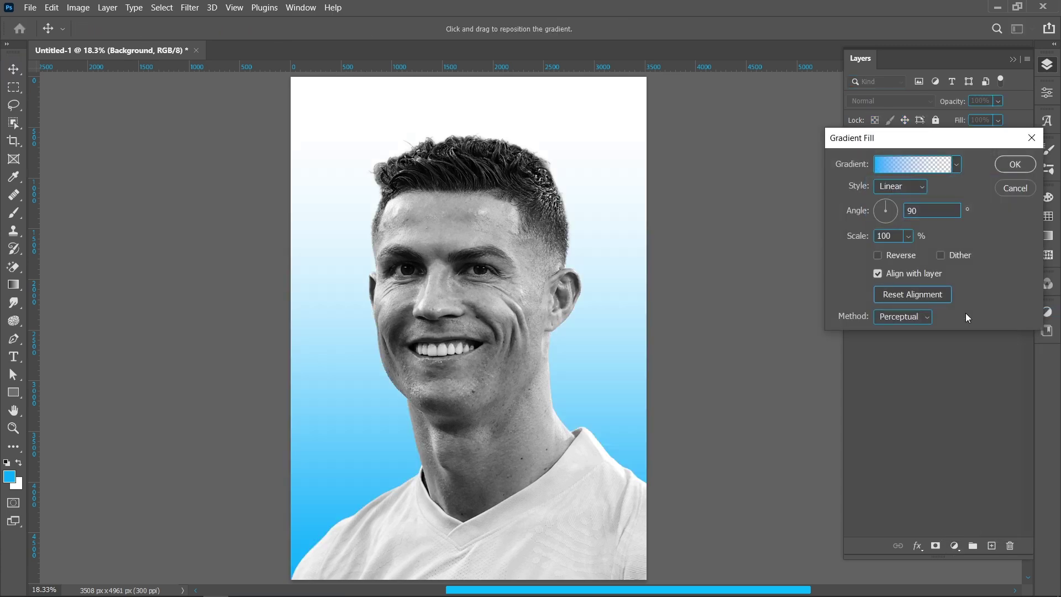
click(903, 170)
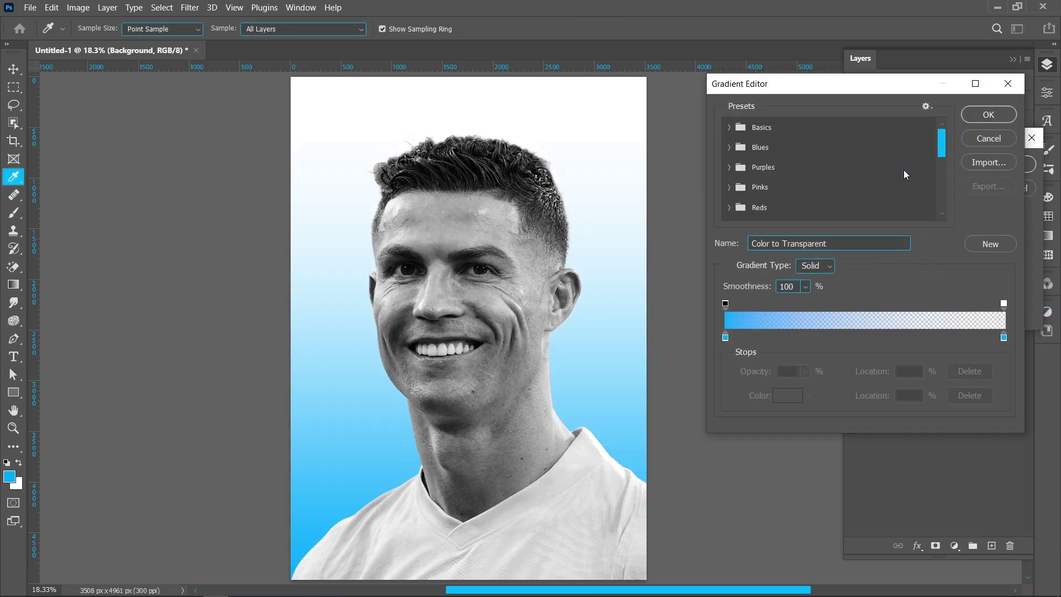
click(726, 337)
click(782, 394)
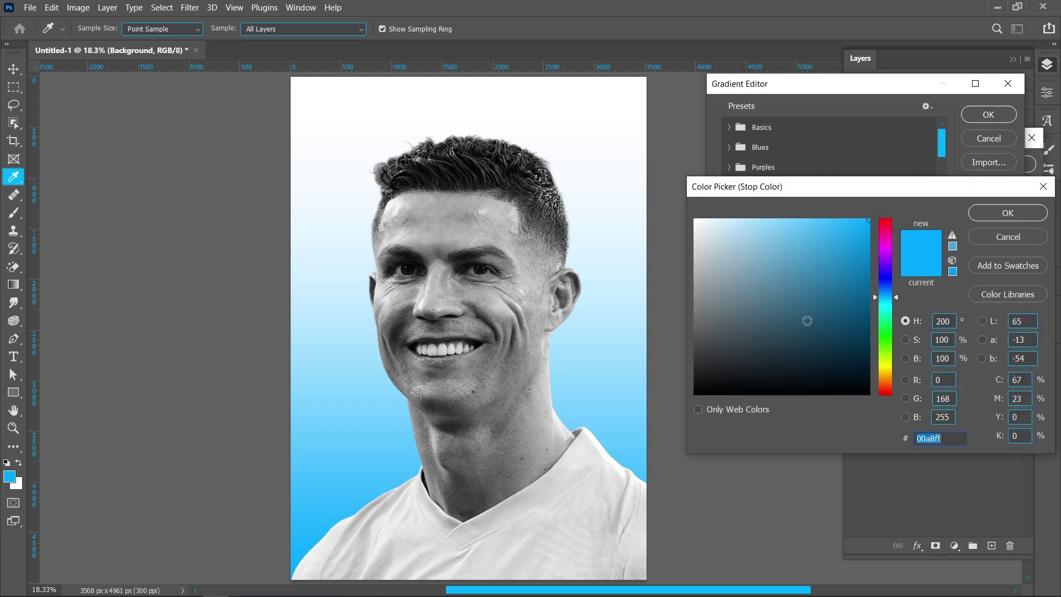
click(866, 275)
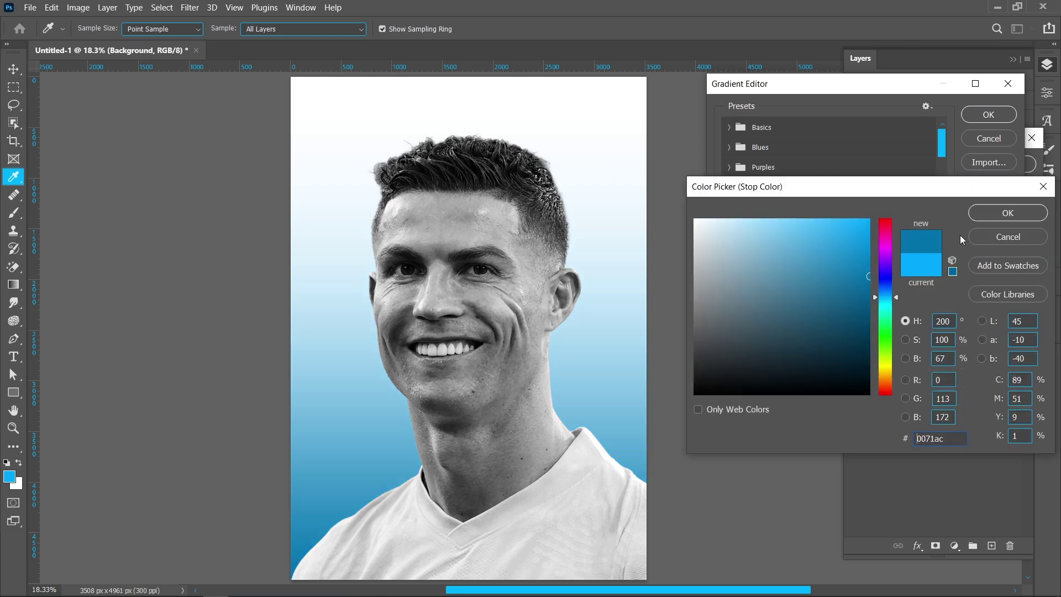
click(987, 214)
Step: Set the gradient's end opacity stop to 6% and accept the edited gradient
click(1004, 303)
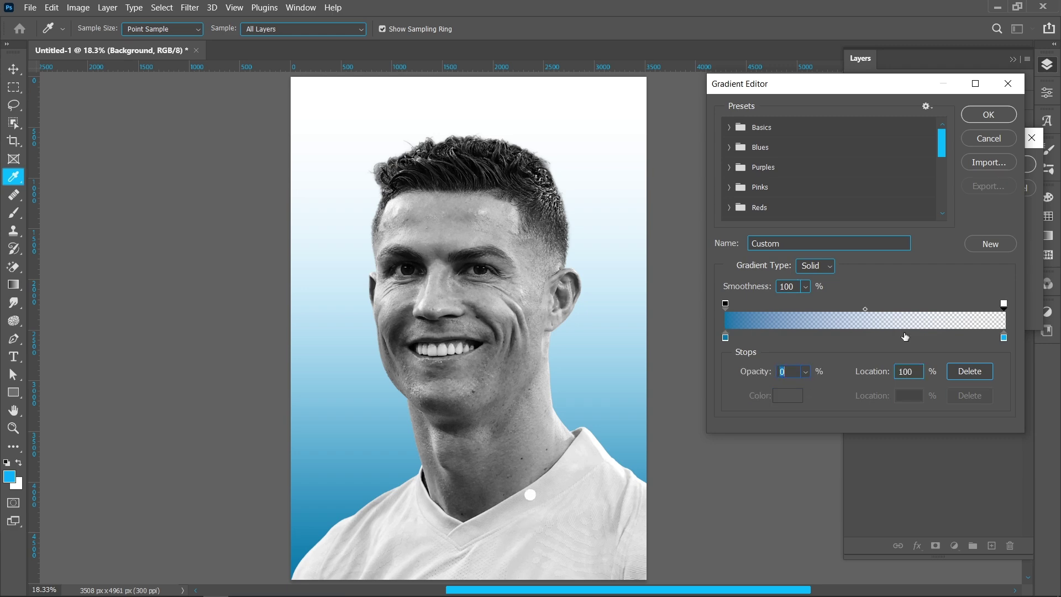
drag(762, 385, 765, 385)
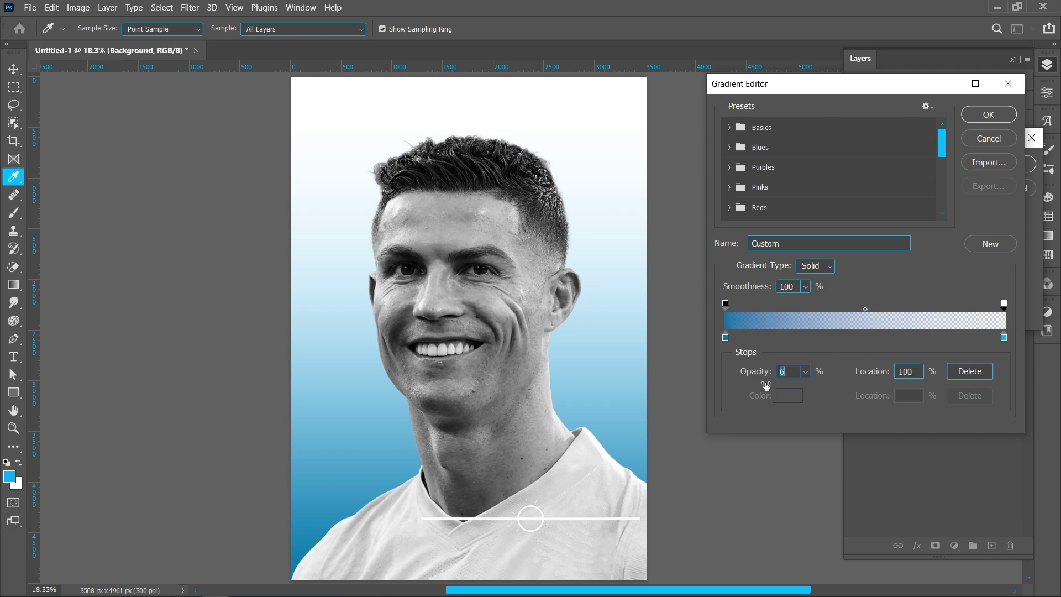
click(976, 117)
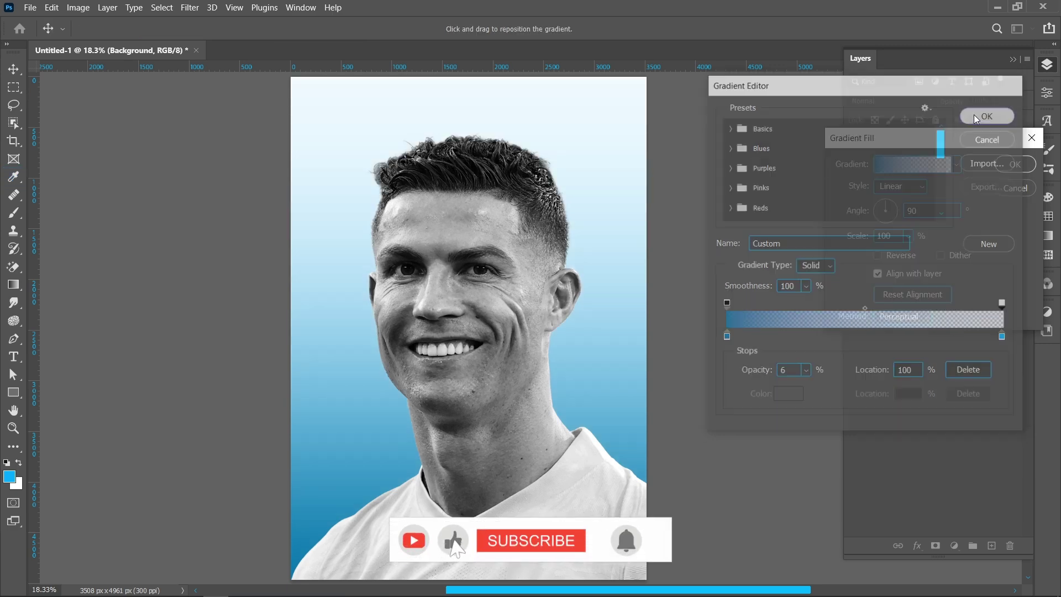
Step: Make the gradient fill radial and reversed at 114% scale, and reduce its layer opacity to 80%
click(908, 188)
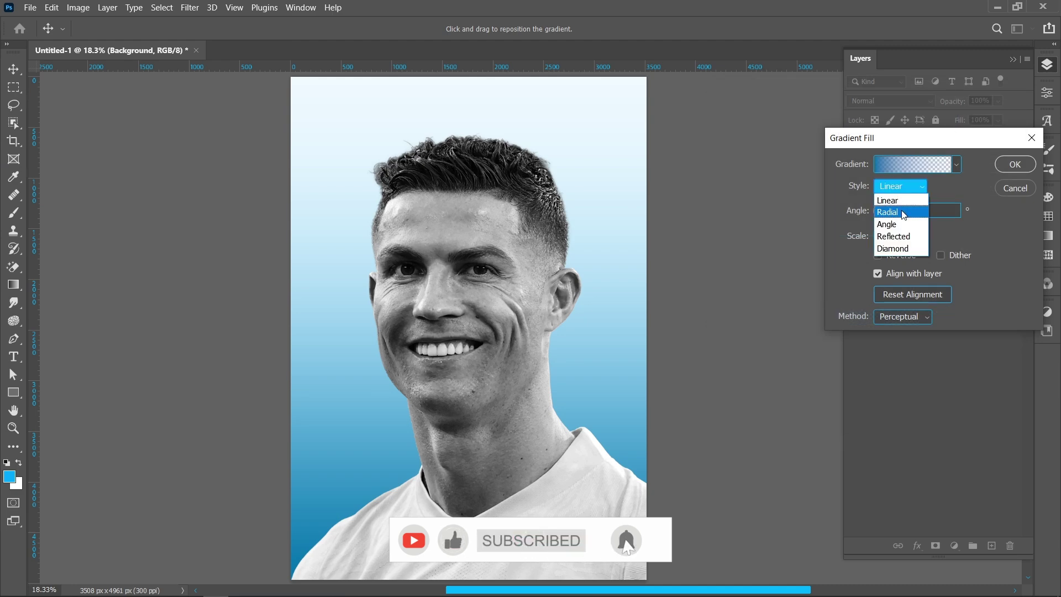
click(902, 213)
click(883, 256)
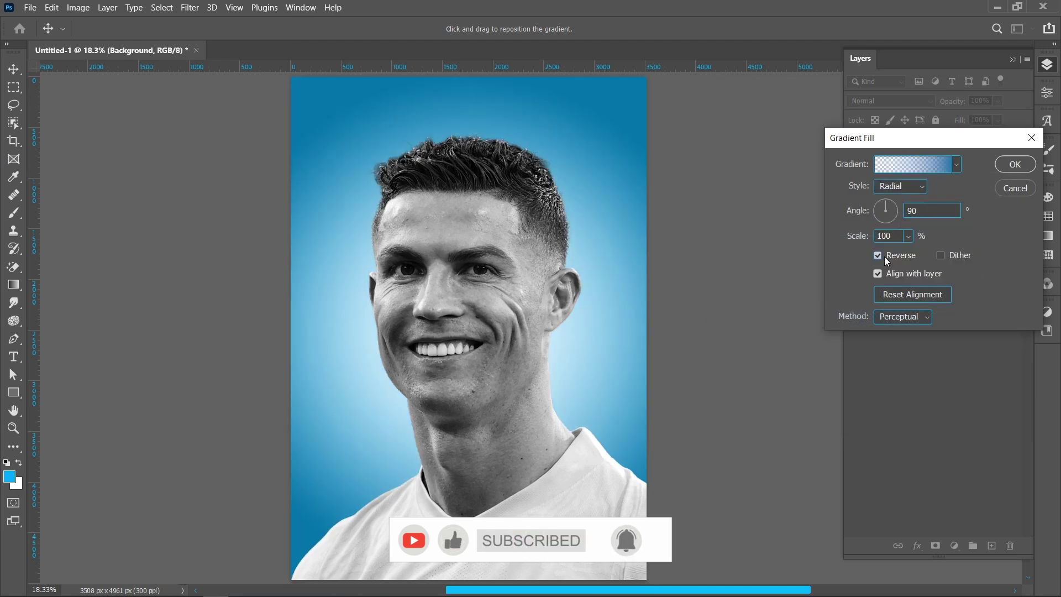
drag(864, 237, 895, 237)
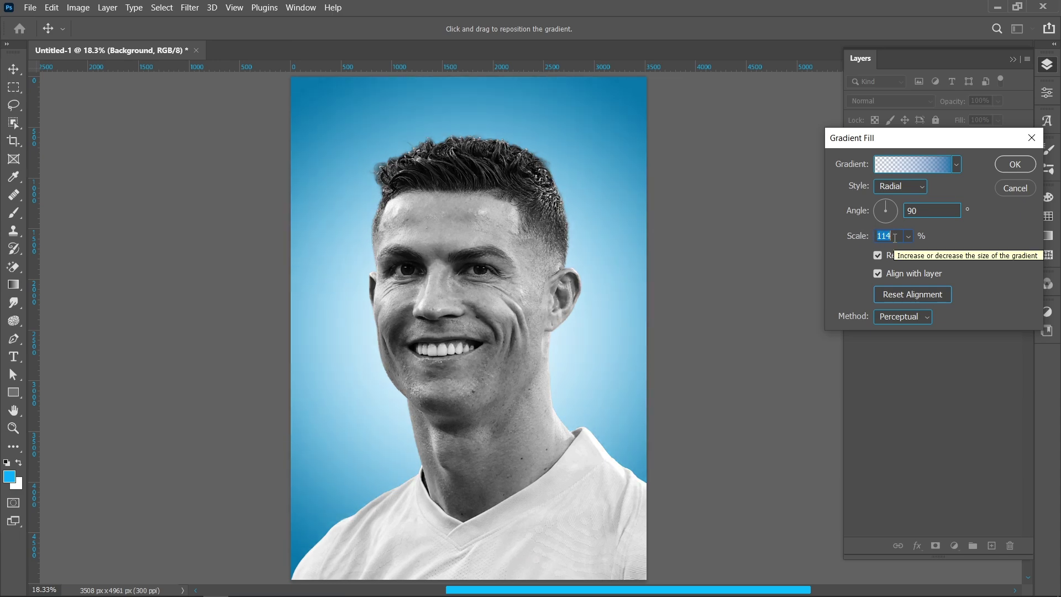
click(1015, 164)
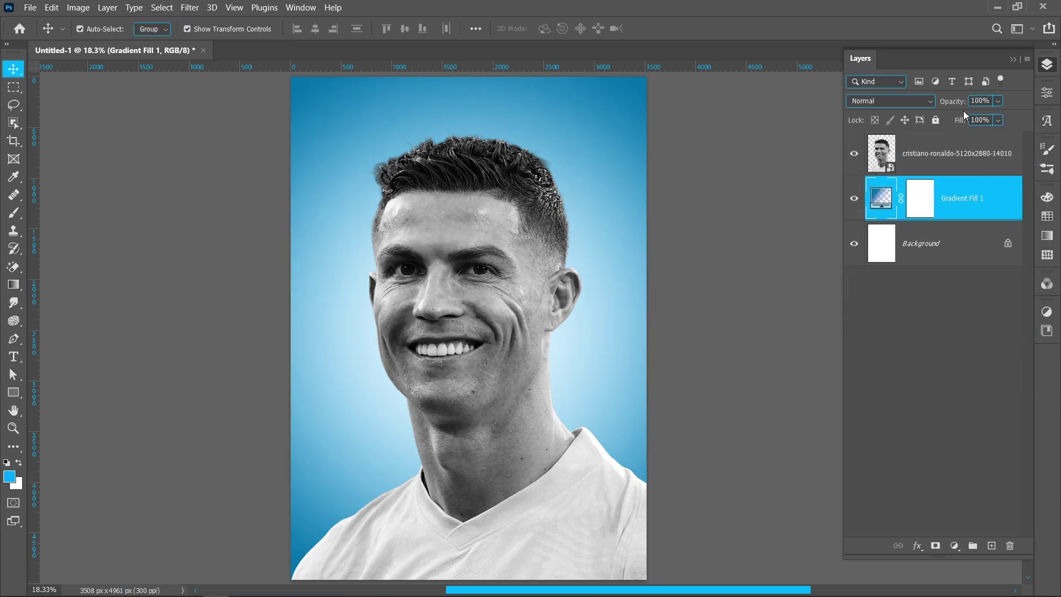
drag(942, 101, 940, 103)
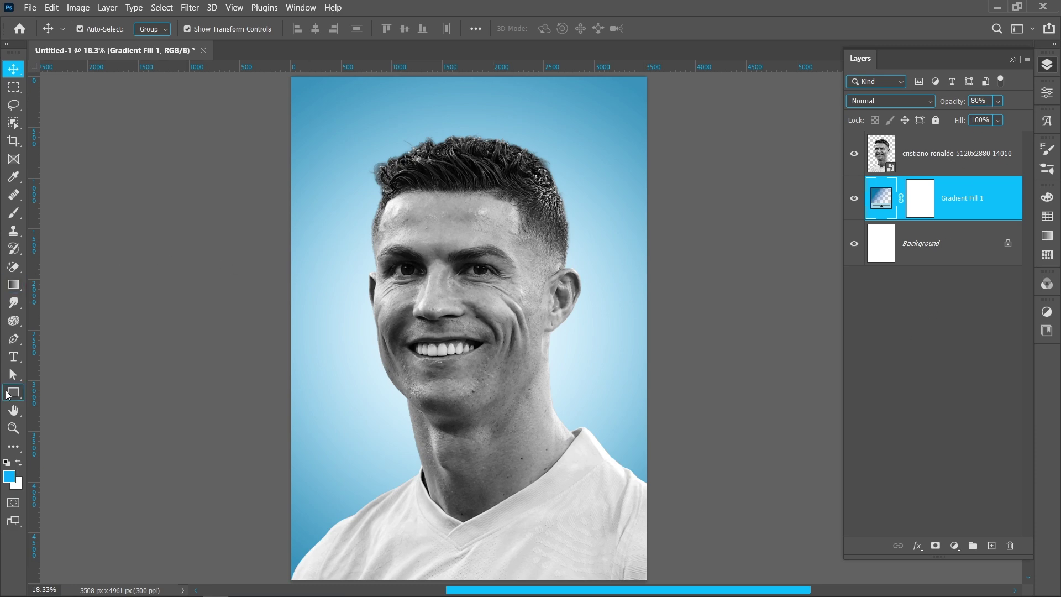
Step: Draw a thin horizontal rectangle about 2371 x 29 px across the forehead and fill it with white
drag(9, 399, 58, 387)
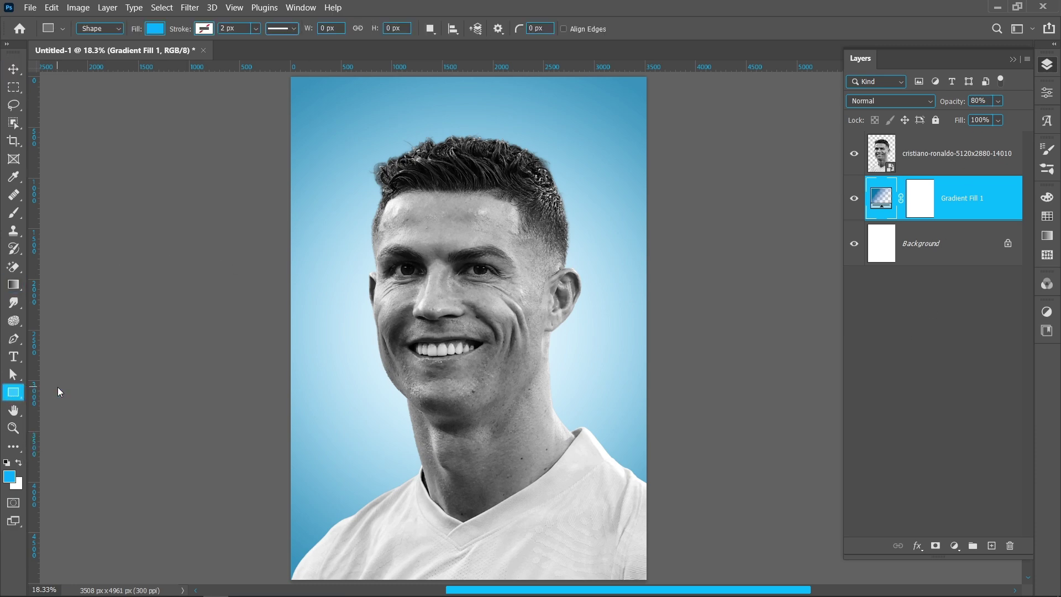
drag(347, 202, 586, 205)
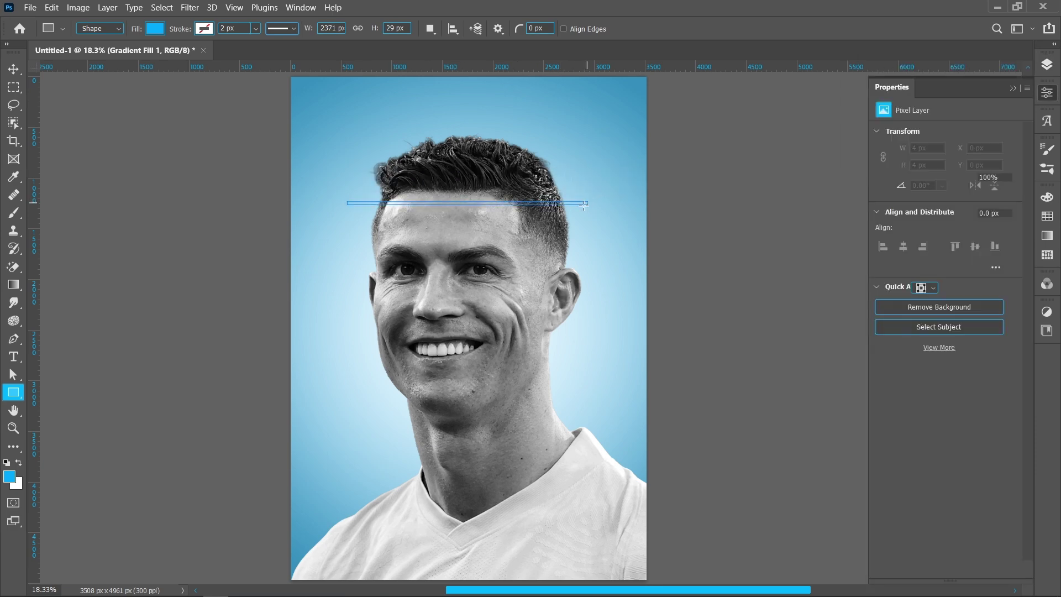
click(155, 28)
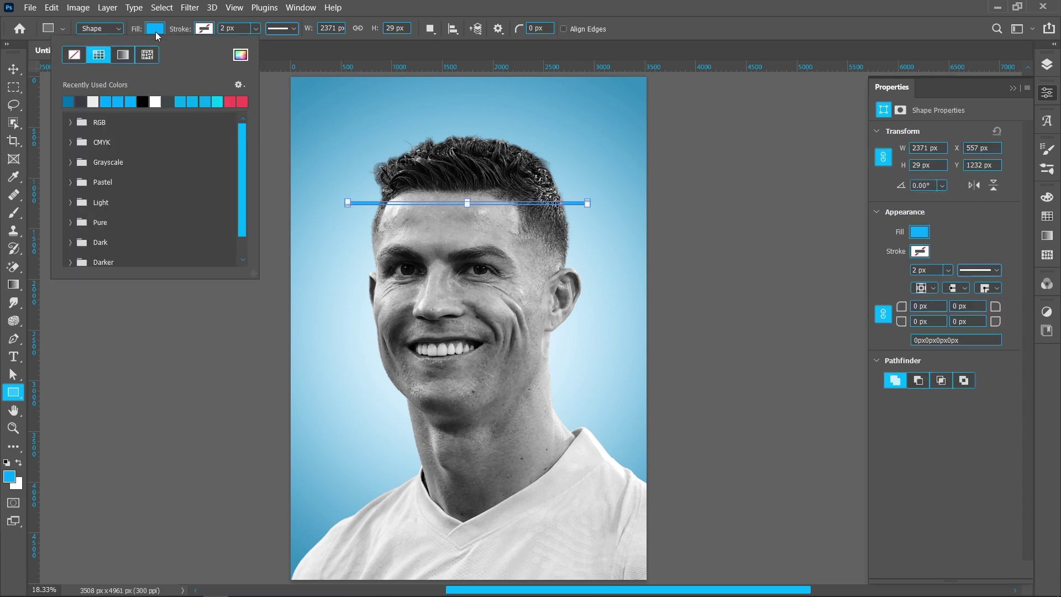
click(155, 102)
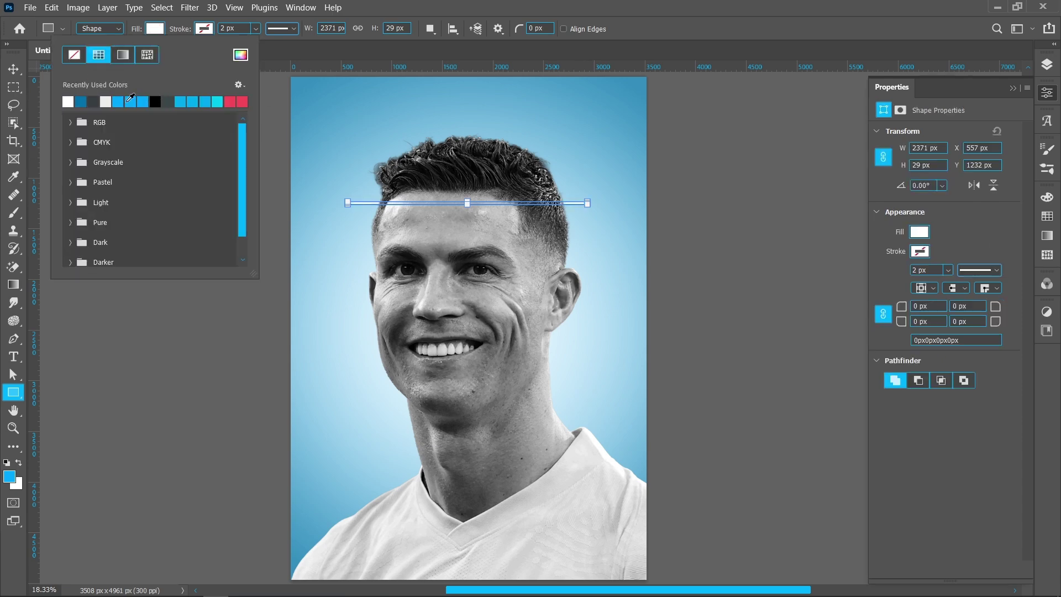
click(15, 69)
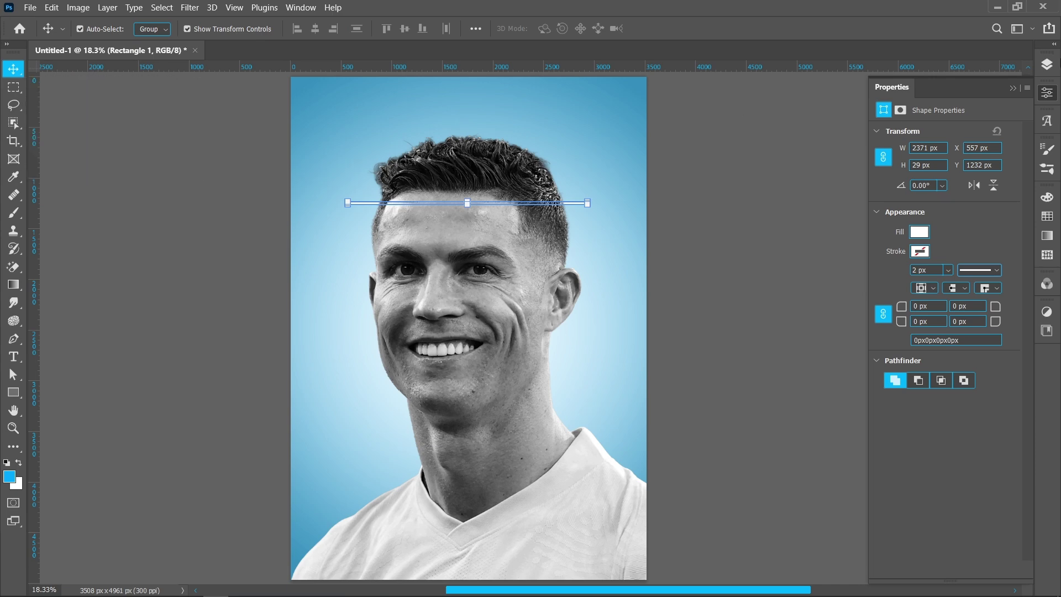
Step: Move the white bar to just above the eyebrows and duplicate it twice, placing copies below the nose and across the neck
click(1048, 62)
drag(955, 206, 956, 153)
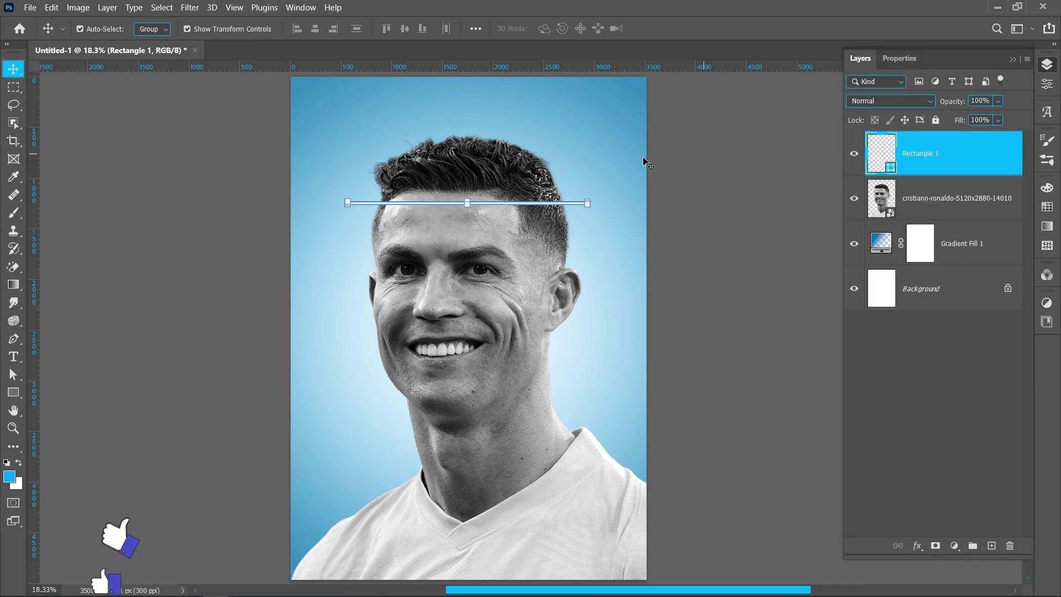
drag(513, 207, 524, 437)
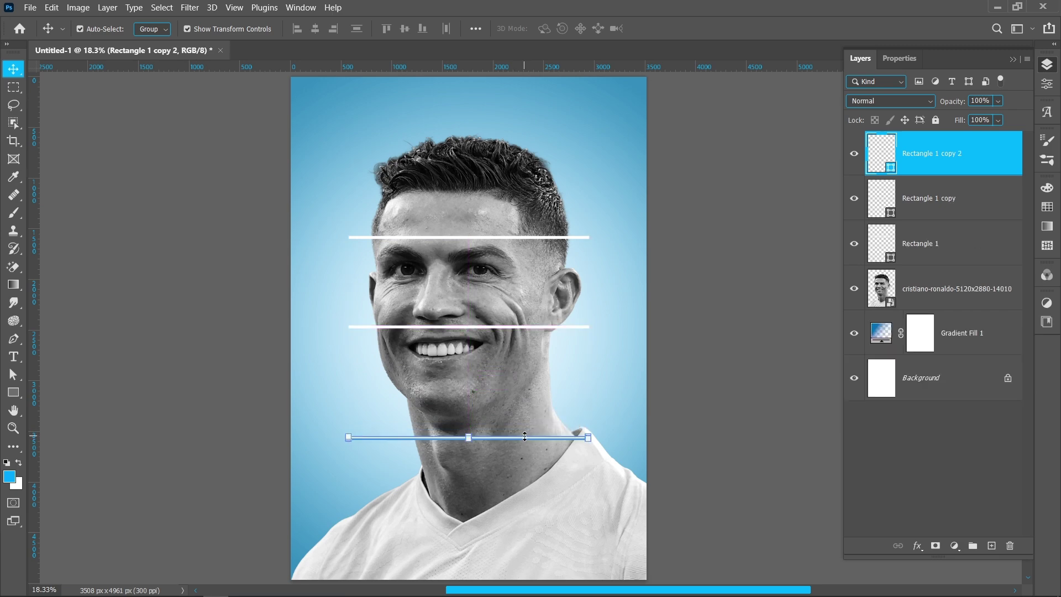
click(489, 440)
Step: Duplicate the bar, rotate the copy 90°, and shorten it to 50.65% so it runs from above the hair to the eyebrow line
drag(489, 439, 451, 208)
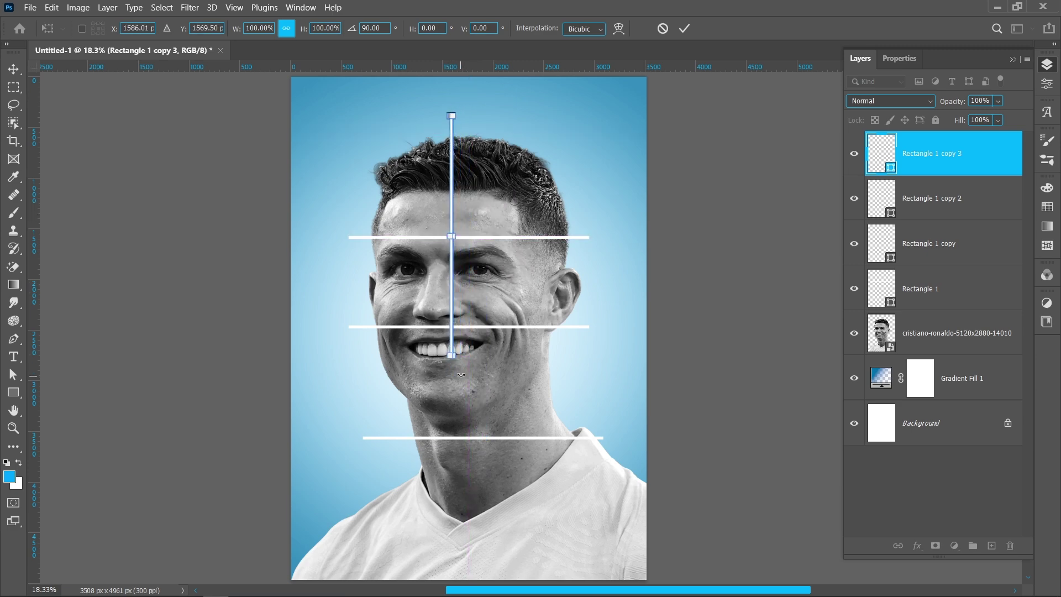
drag(451, 357, 463, 238)
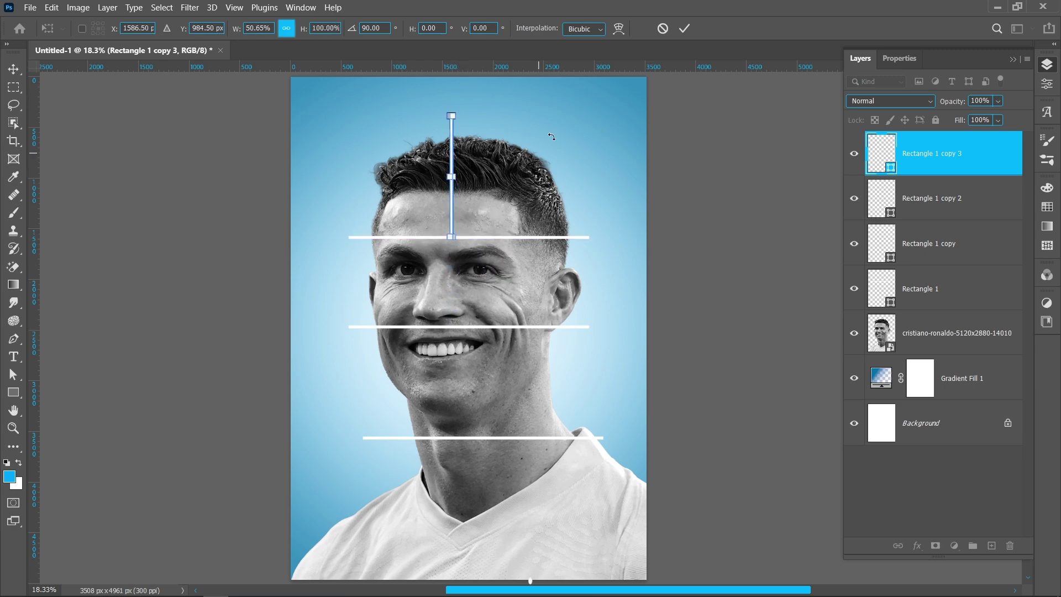
click(685, 28)
Step: Copy the vertical bar beside the eye on the ear side and shorten it to fit between the eyebrow and nose lines
drag(453, 147, 508, 244)
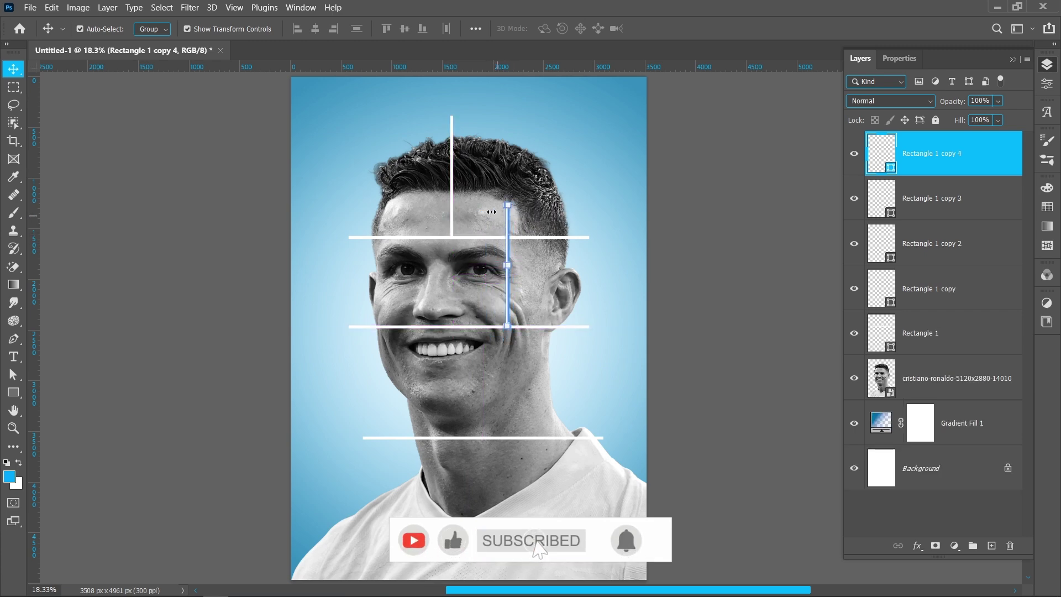
drag(509, 206, 508, 237)
click(684, 28)
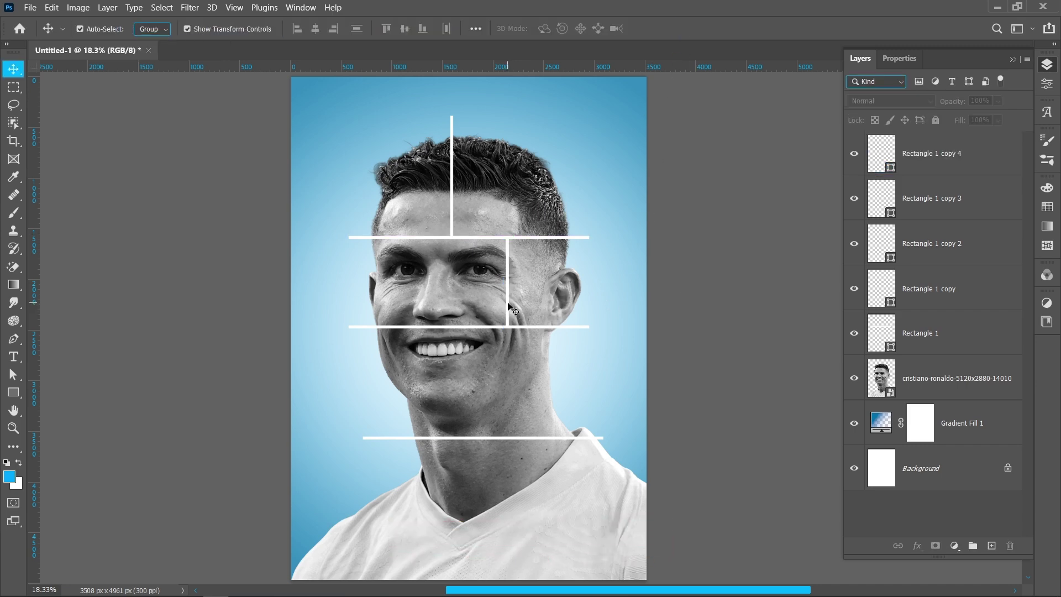
Step: Add vertical bar copies between the nose and neck lines and below the neck line, stretching the lowest to 123.02% height
drag(506, 305, 449, 557)
key(Return)
click(448, 464)
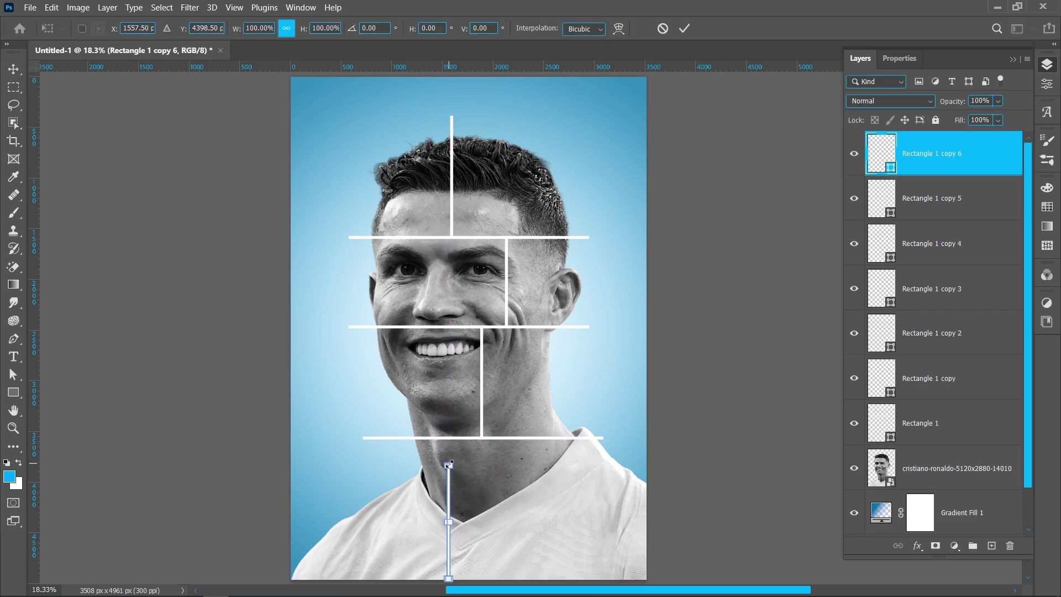
drag(448, 464, 449, 438)
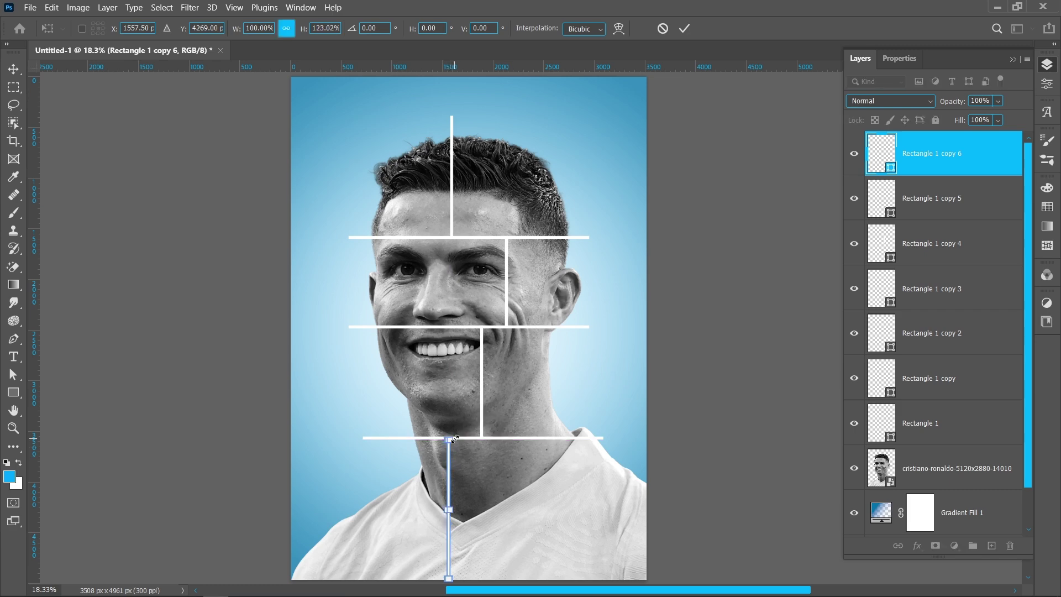
key(Return)
Step: Shift the two lowest vertical bars slightly toward the ear side of the portrait
click(740, 435)
click(448, 493)
drag(449, 492, 459, 493)
click(702, 436)
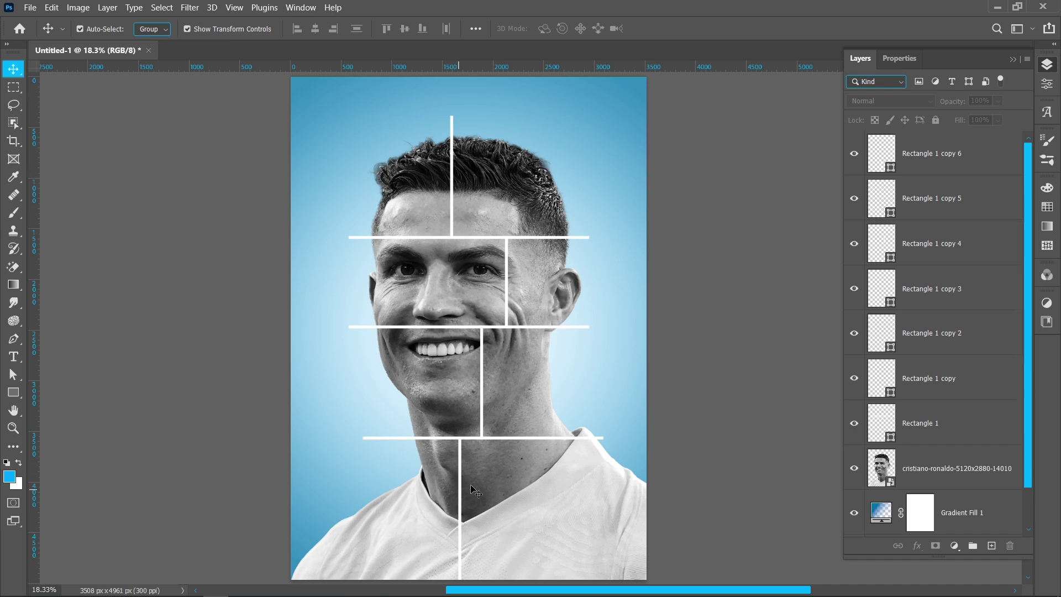
drag(483, 387, 491, 386)
drag(460, 493, 462, 493)
click(712, 409)
Step: Merge all seven rectangle layers, from Rectangle 1 to Rectangle 1 copy 6, into one shape layer
click(930, 165)
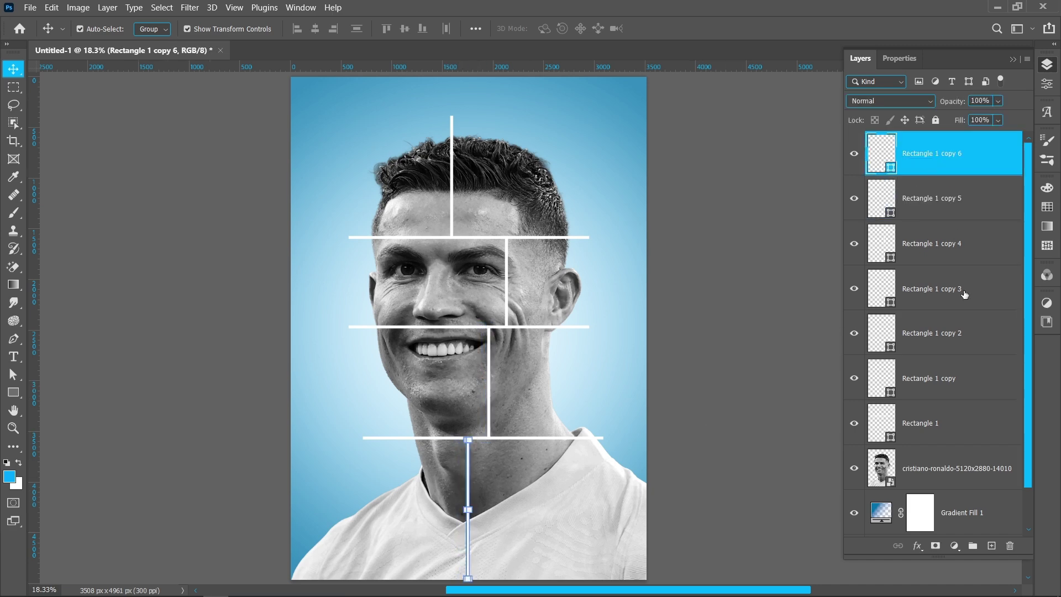
shift+click(970, 422)
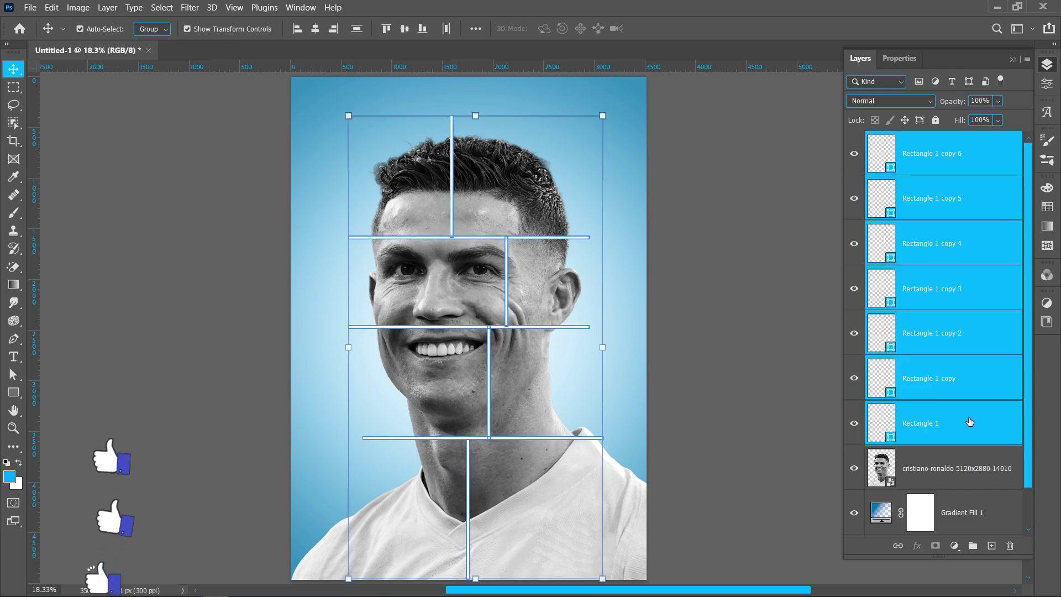
right_click(970, 422)
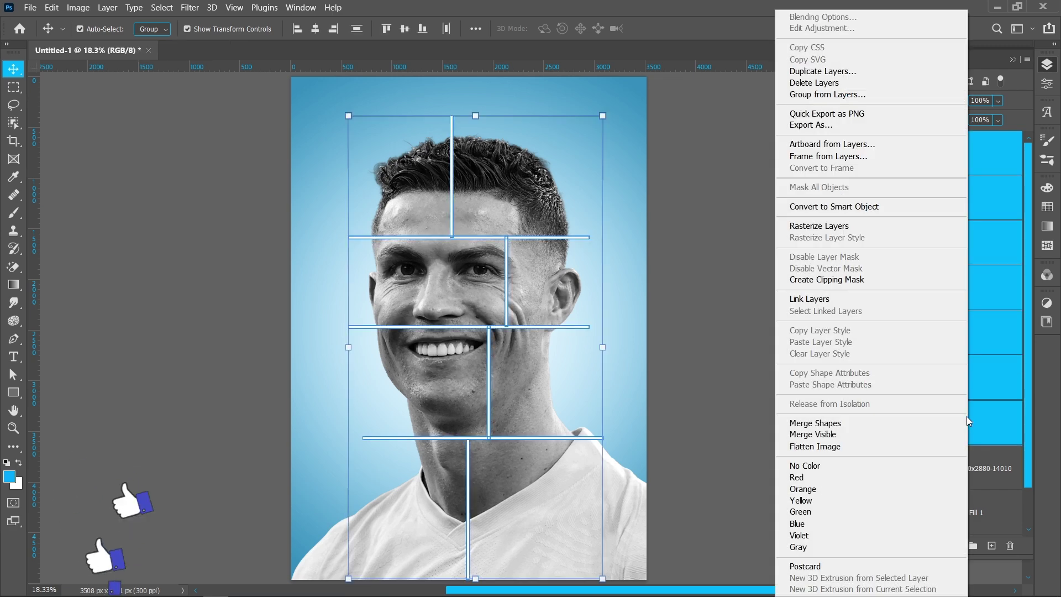
click(843, 424)
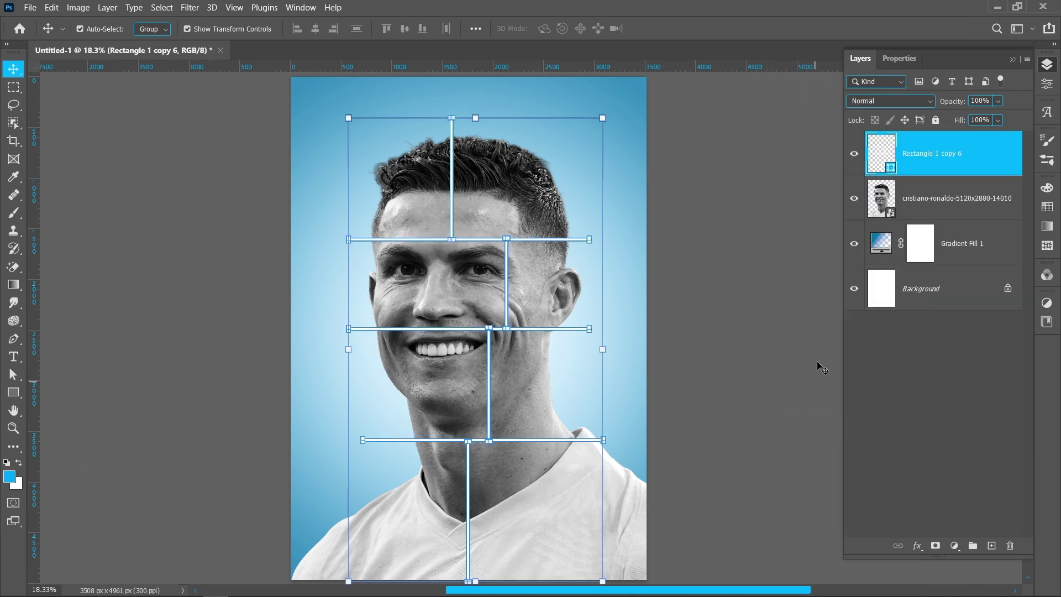
Step: Mask the portrait layer with the merged shape's selection, invert the mask to cut the lines out, and hide the shape layer
ctrl+click(883, 155)
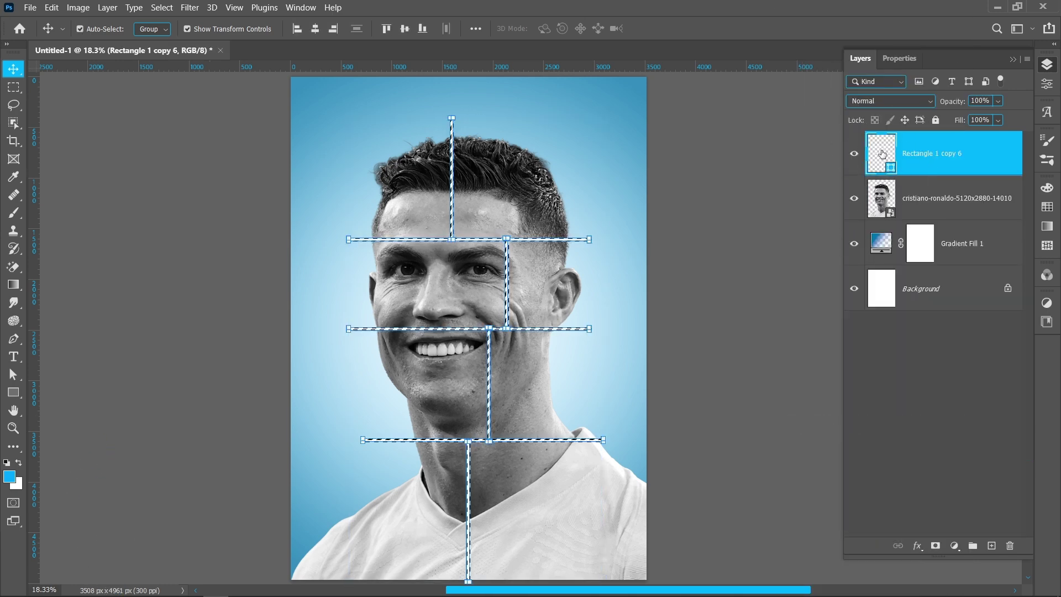
click(930, 209)
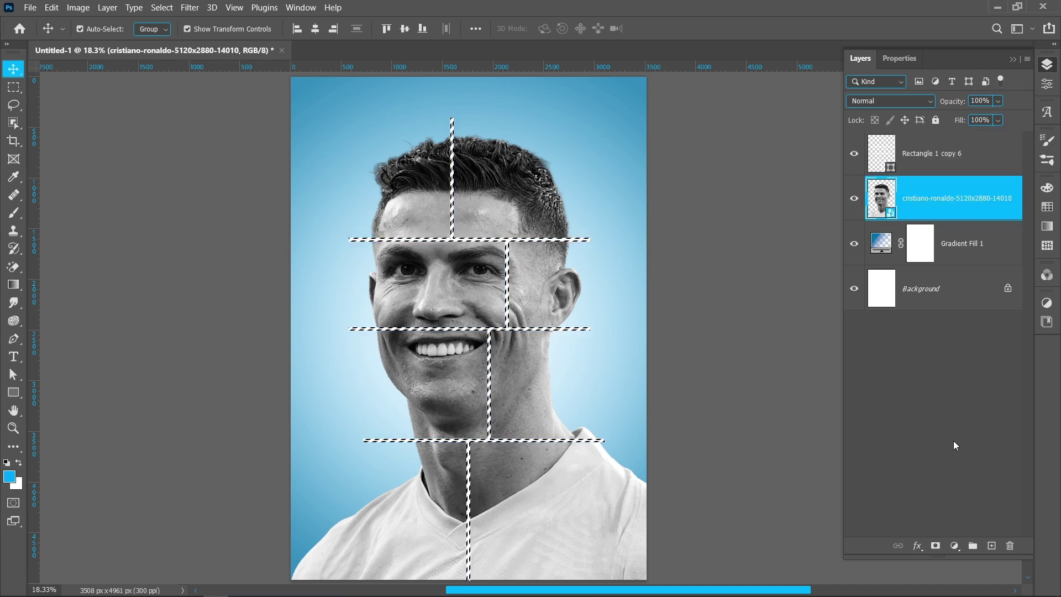
click(935, 546)
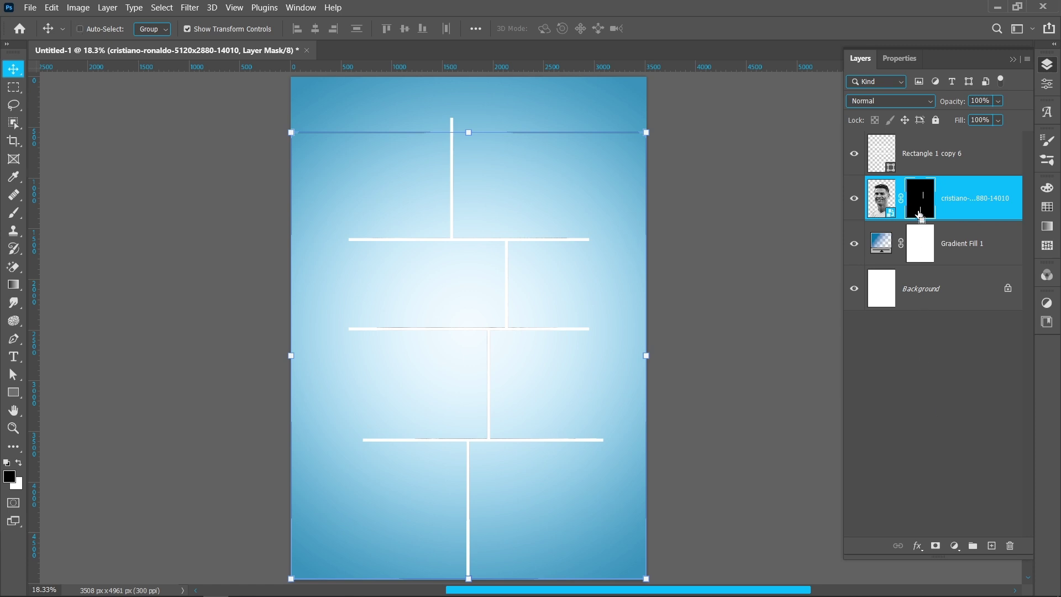
key(ctrl+i)
click(856, 156)
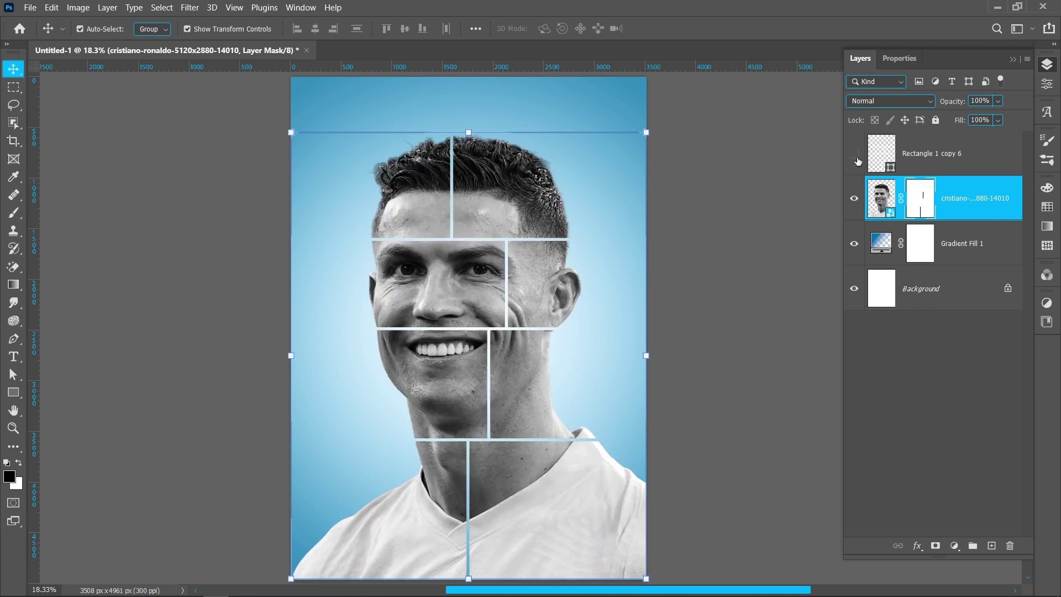
Step: Convert the masked portrait layer to a smart object
click(747, 314)
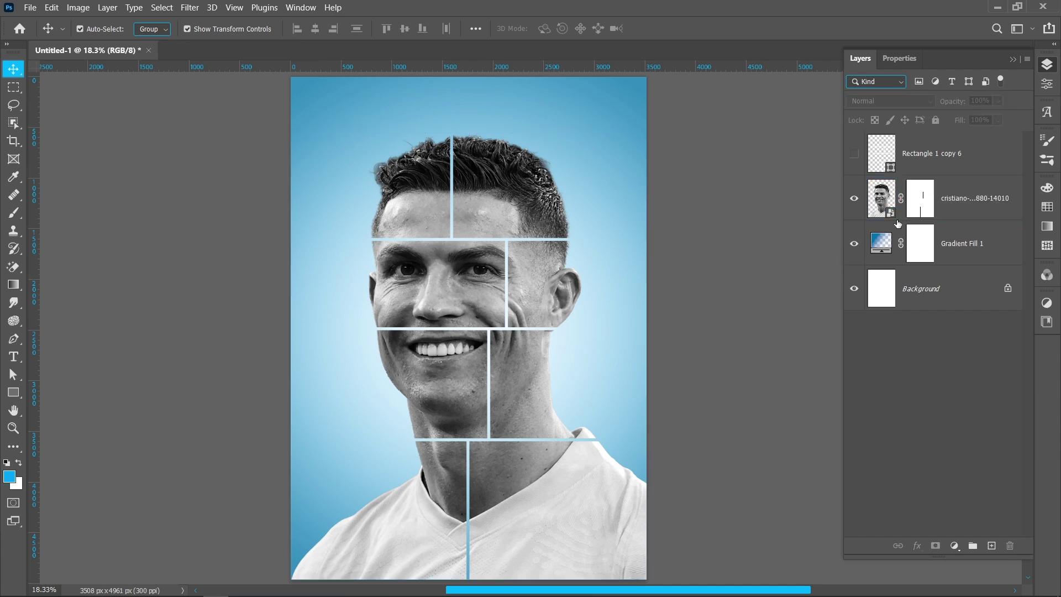
right_click(950, 198)
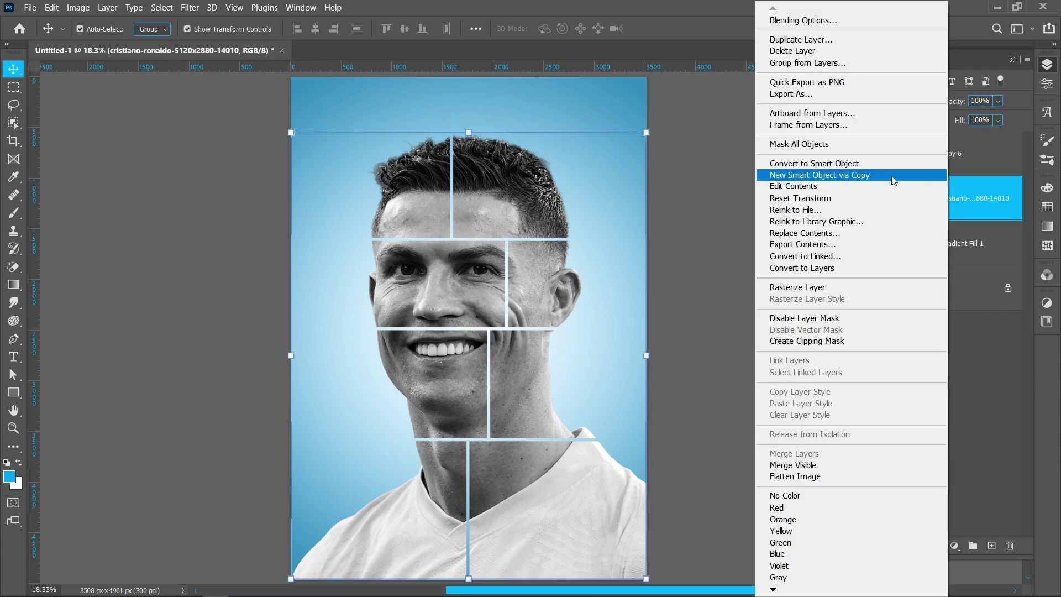
click(879, 163)
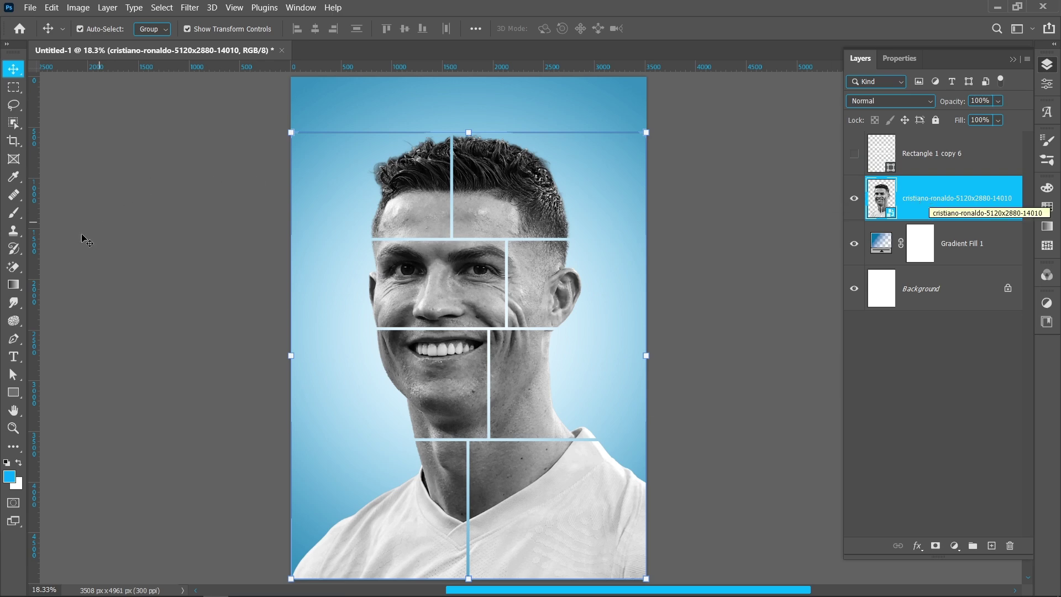
Step: Select the hair and forehead block on the ear side of the top vertical gap and copy it to a new layer
click(13, 88)
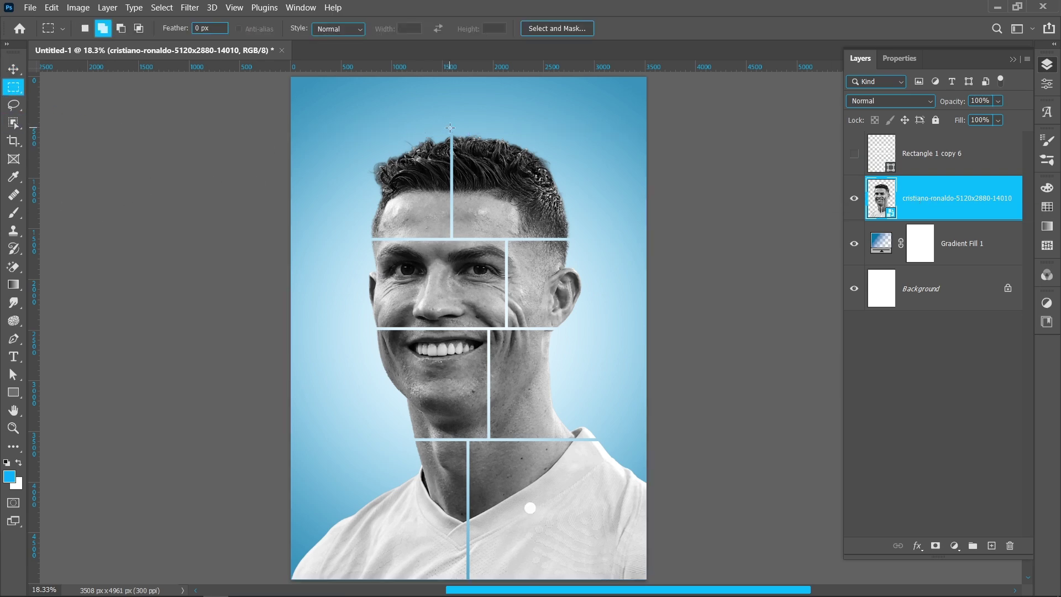
scroll(452, 127, up, 5)
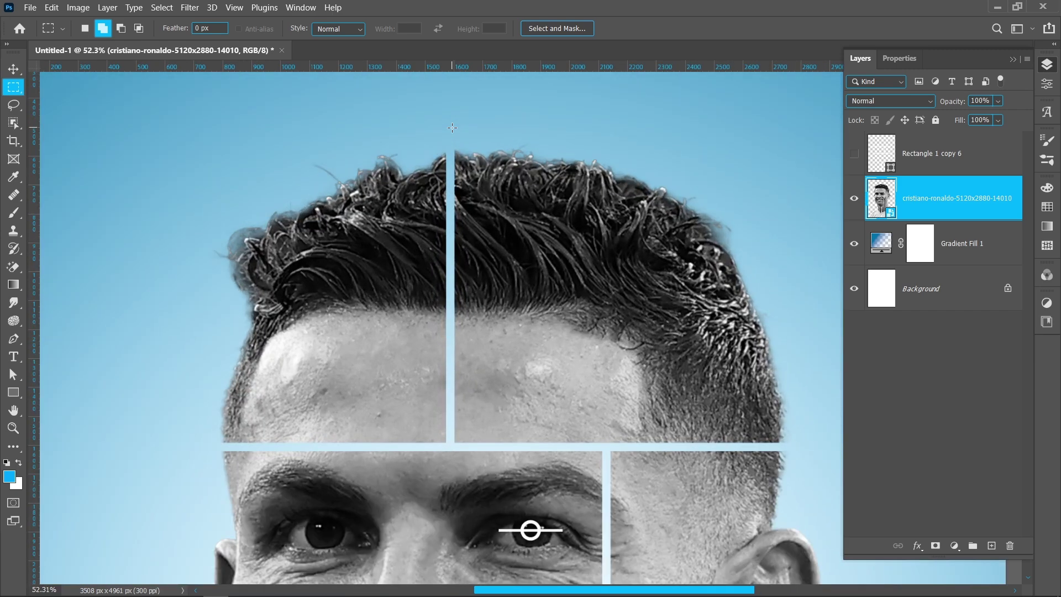
drag(448, 144, 798, 445)
key(ctrl+j)
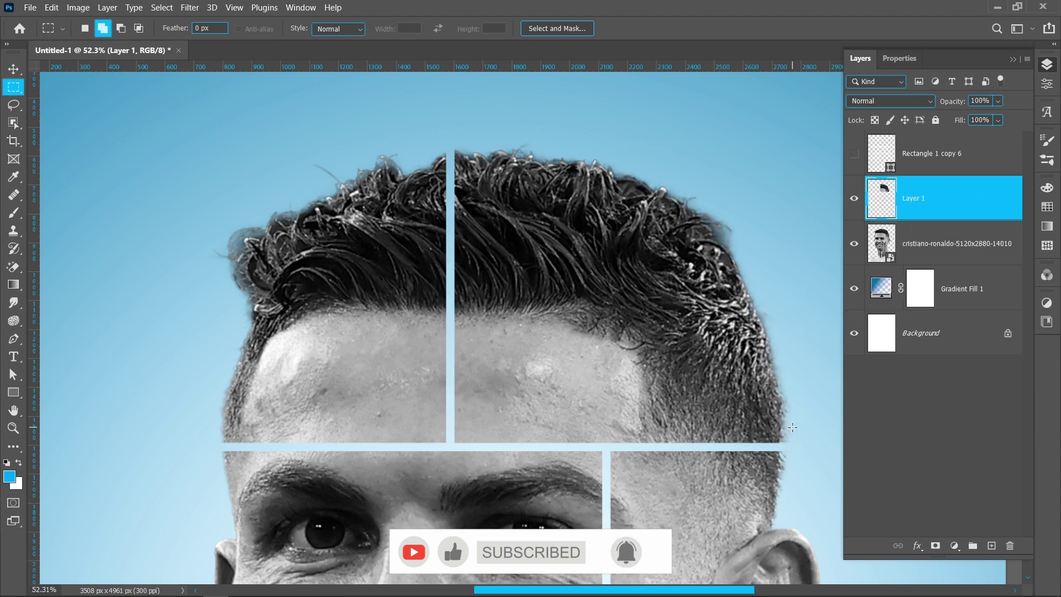
Step: Select the block around the ear on the portrait layer and copy it to a new layer
key(alt+bracketleft)
scroll(775, 253, down, 5)
scroll(608, 221, right, 3)
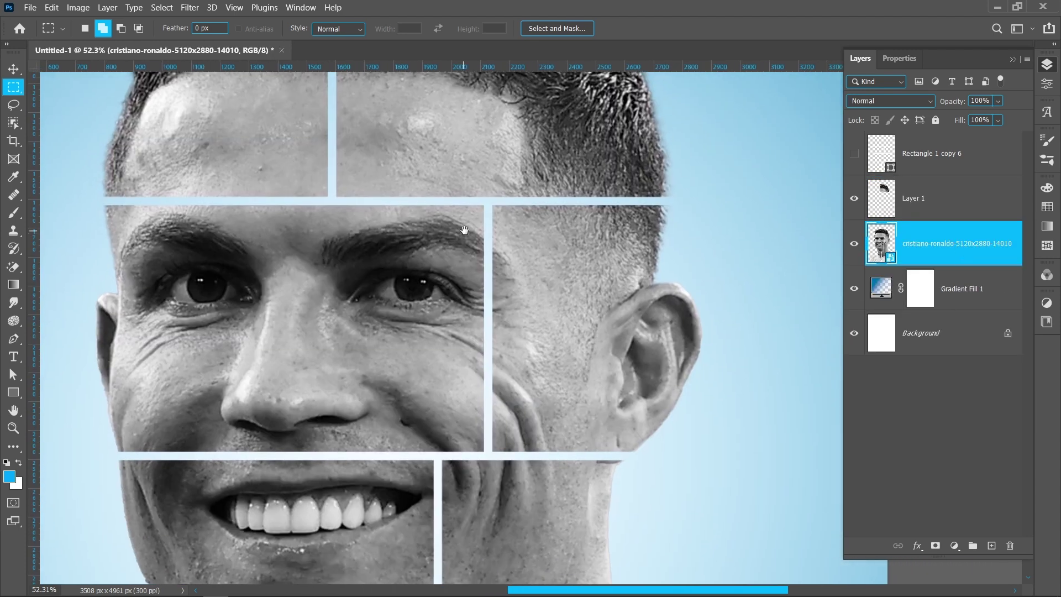
drag(485, 194, 747, 446)
key(ctrl+j)
Step: Select the cheek and neck block beside the mouth on the portrait layer and copy it to a new layer
key(alt+bracketleft)
scroll(552, 265, down, 5)
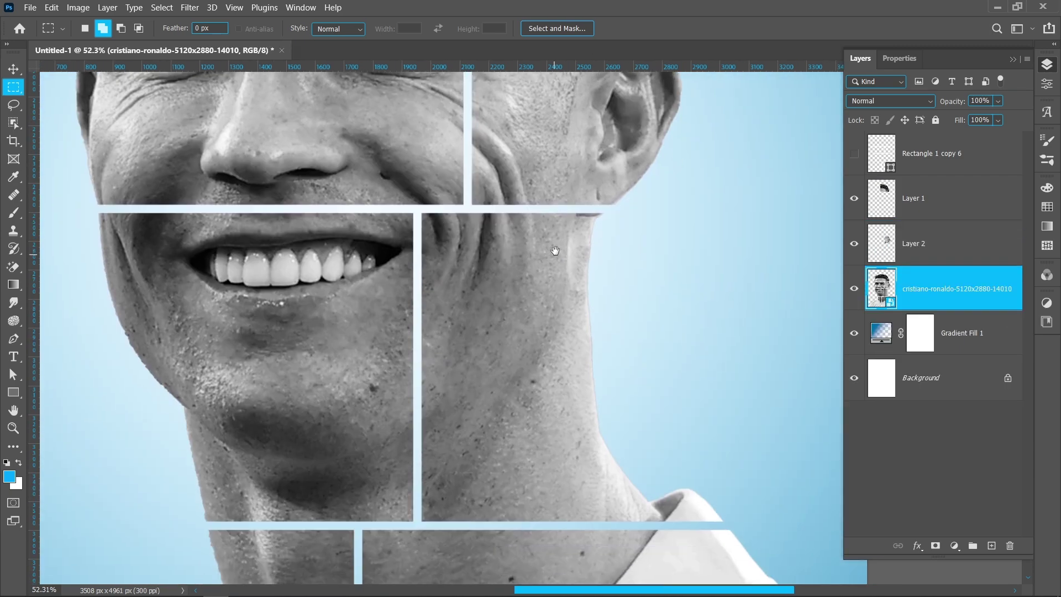
drag(592, 409, 734, 500)
key(ctrl+j)
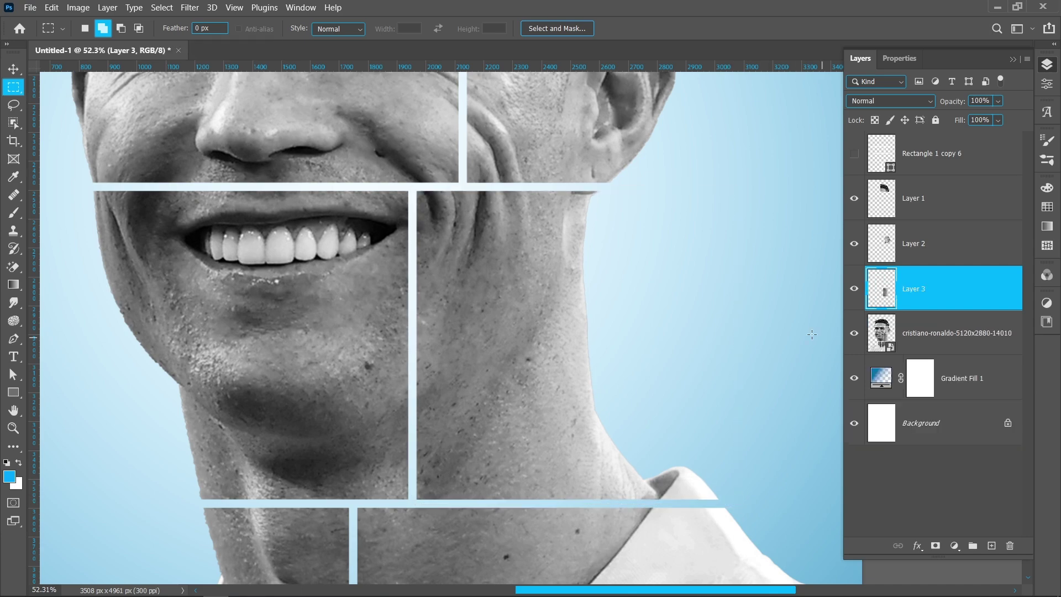
Step: Select the shoulder block below the neck line, up to the lowest vertical gap, and copy it from the portrait to a new layer
click(917, 336)
drag(522, 520, 741, 170)
drag(572, 154, 66, 555)
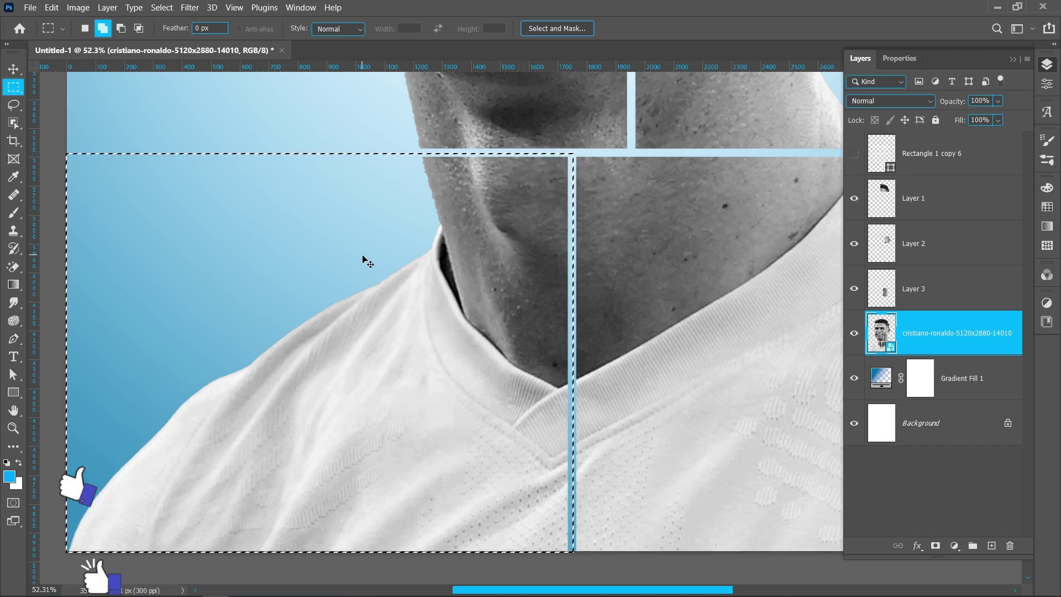
key(ctrl+j)
key(v)
scroll(362, 255, down, 5)
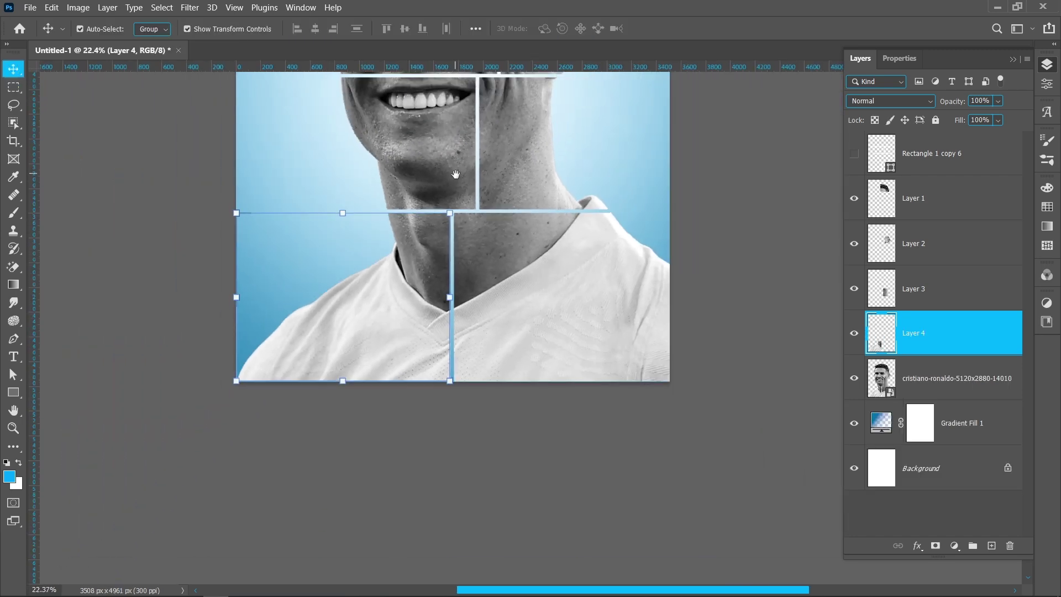
scroll(437, 356, down, 2)
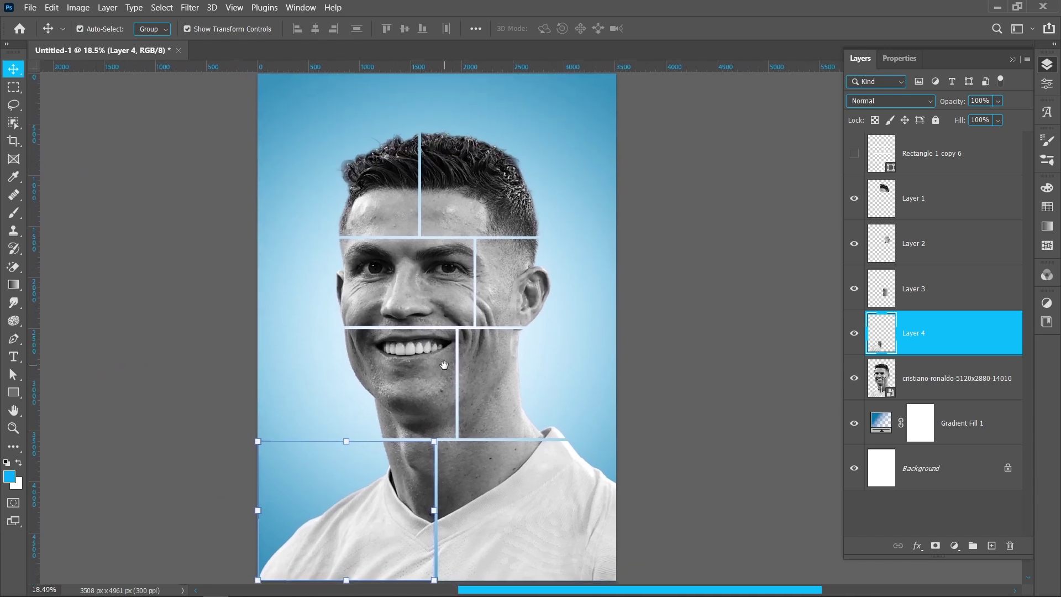
drag(446, 364, 451, 367)
click(755, 350)
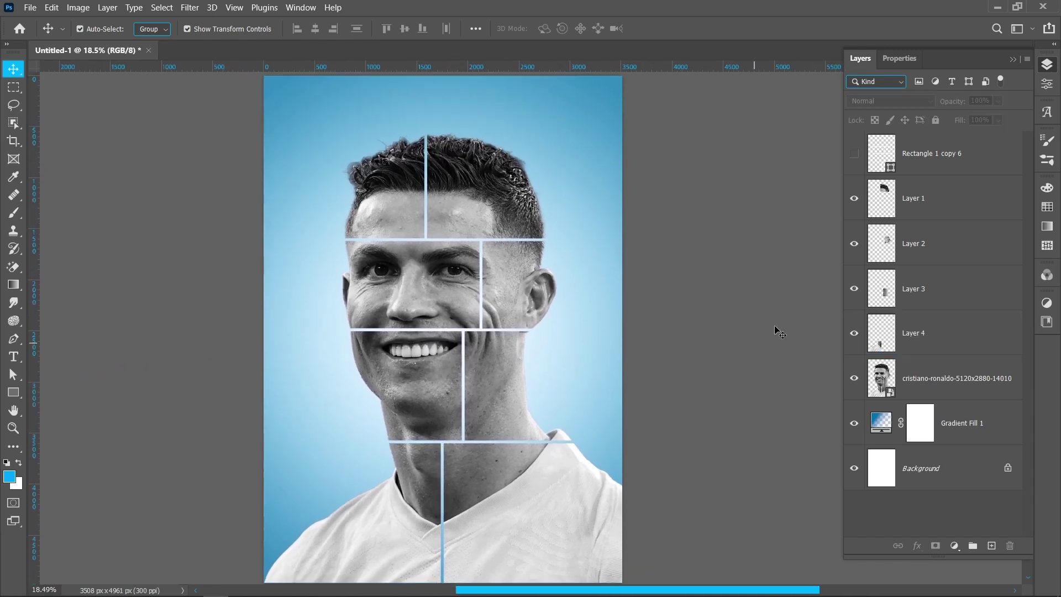
Step: Rename Layer 1 through Layer 4 as head, ear, neck and shoulder
click(921, 201)
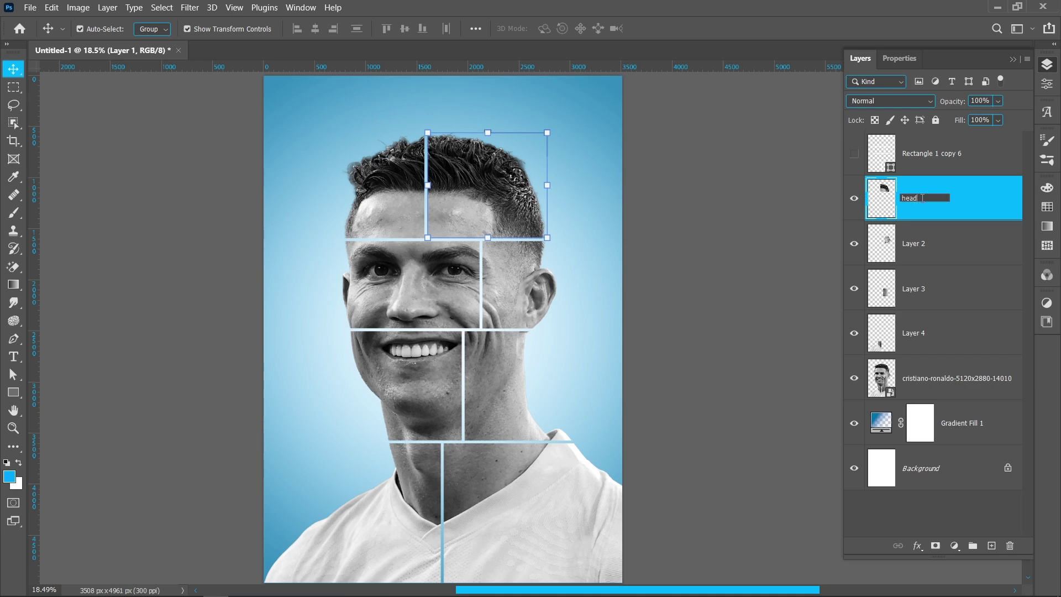
double_click(919, 246)
text(ear)
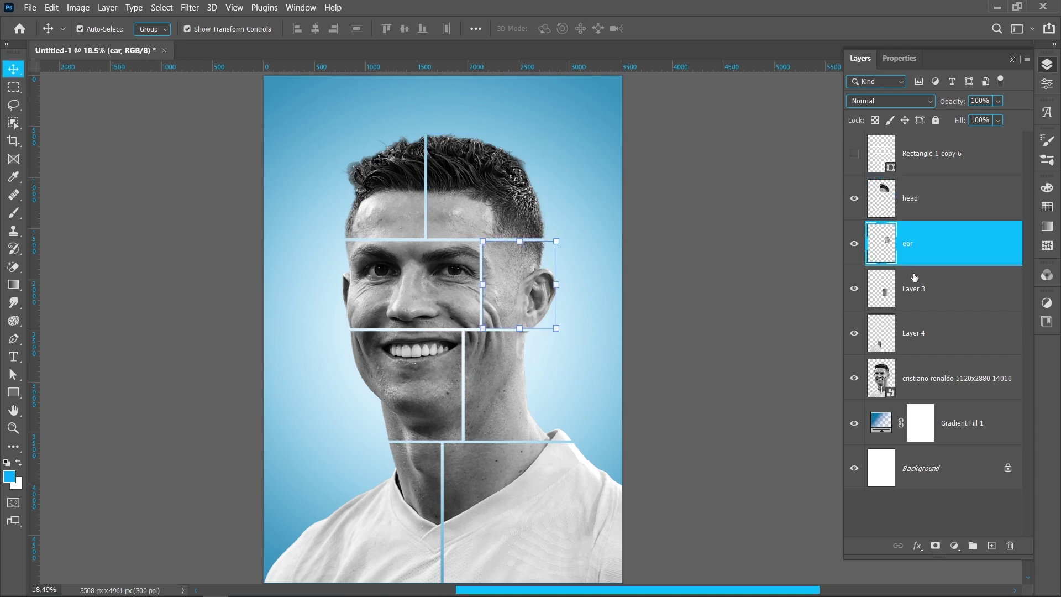
click(913, 290)
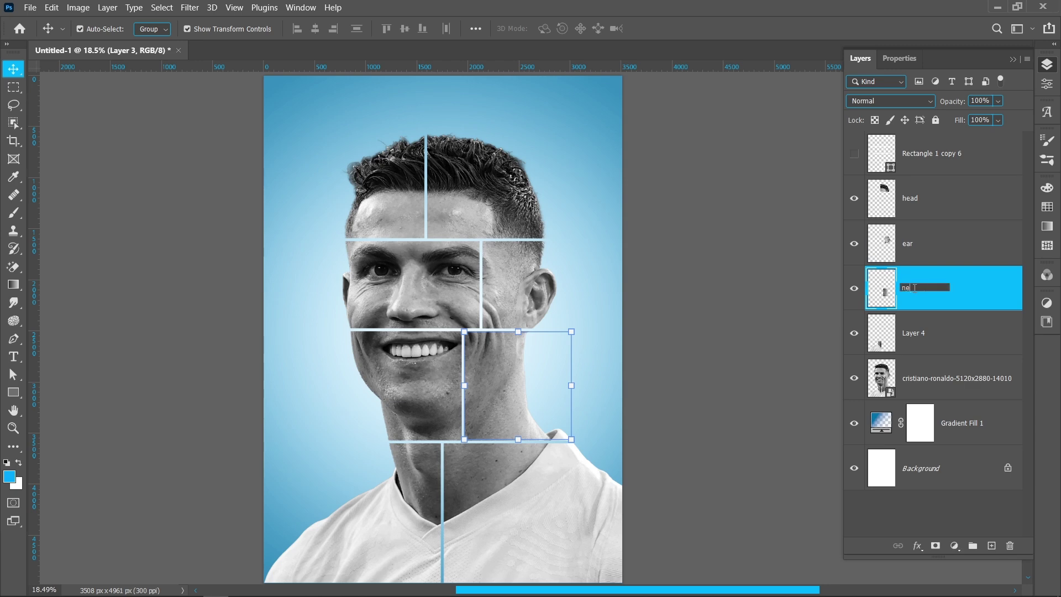
double_click(913, 333)
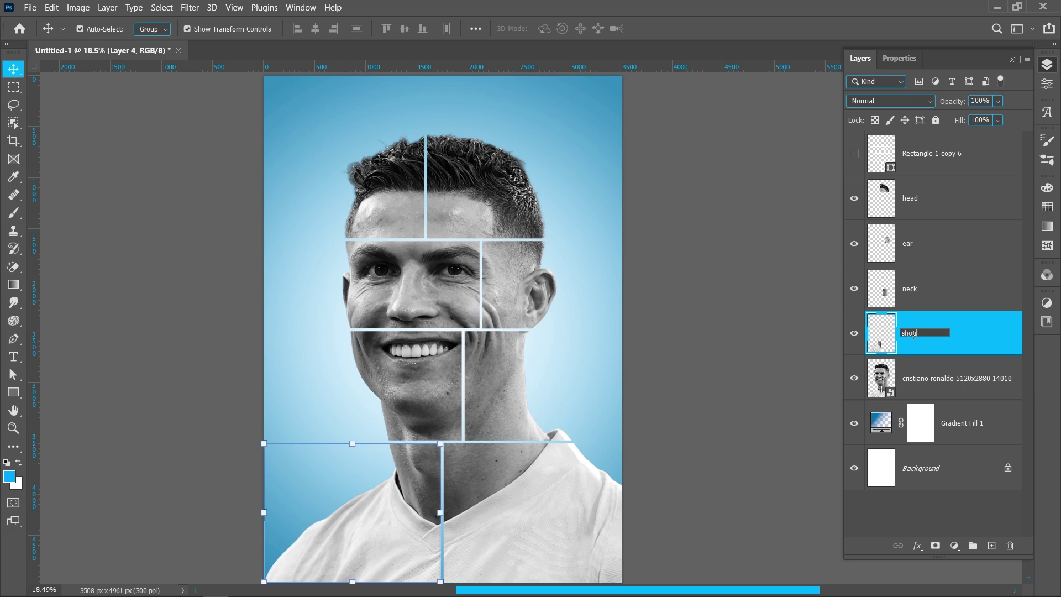
key(Return)
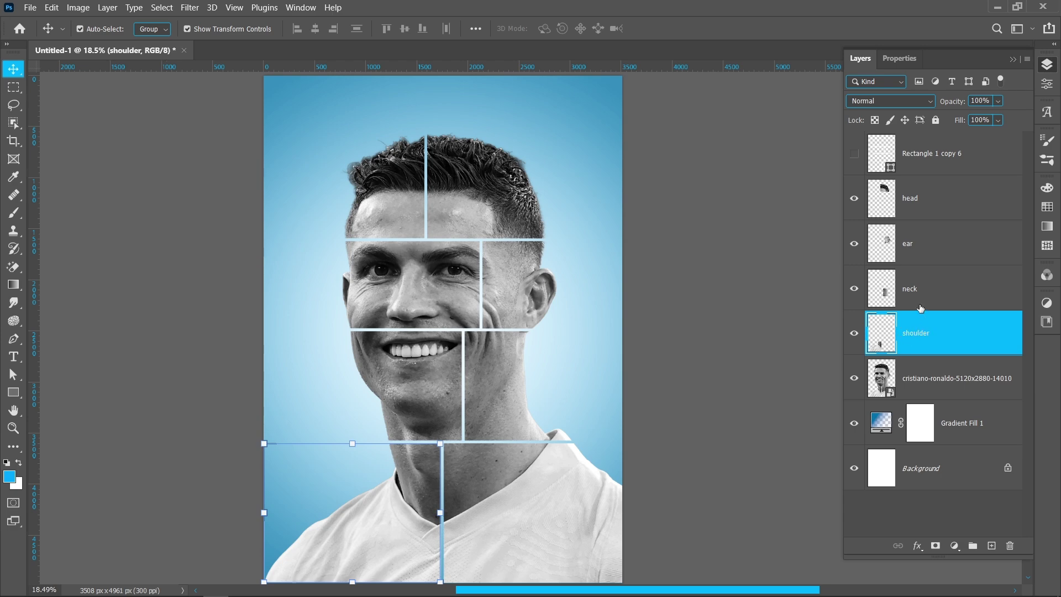
Step: Place the Cristiano Ronaldo trophy image from Downloads as an embedded object directly above the head layer
click(946, 204)
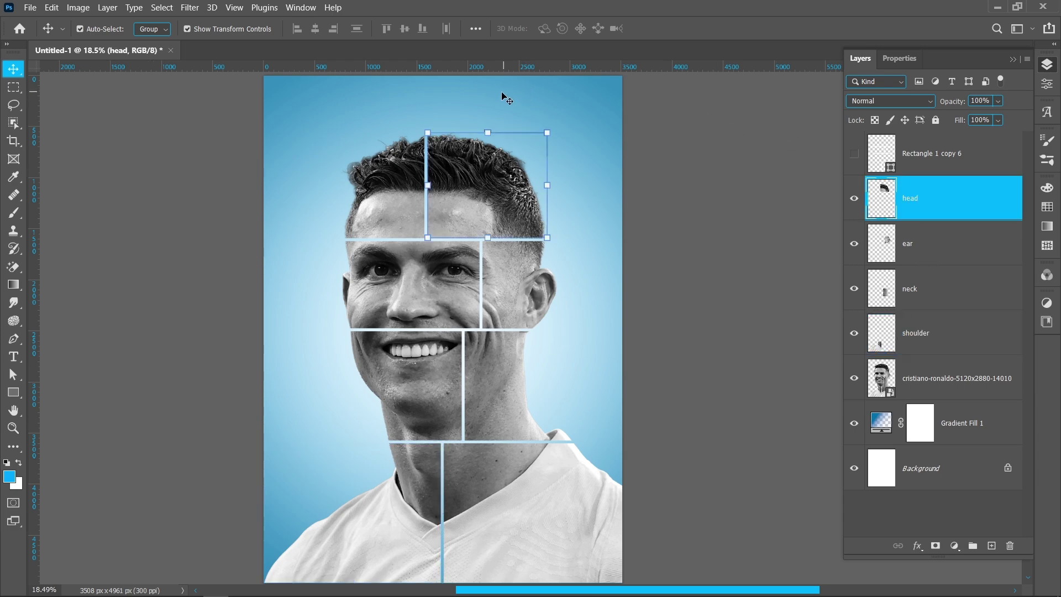
scroll(508, 98, up, 5)
drag(499, 96, 542, 183)
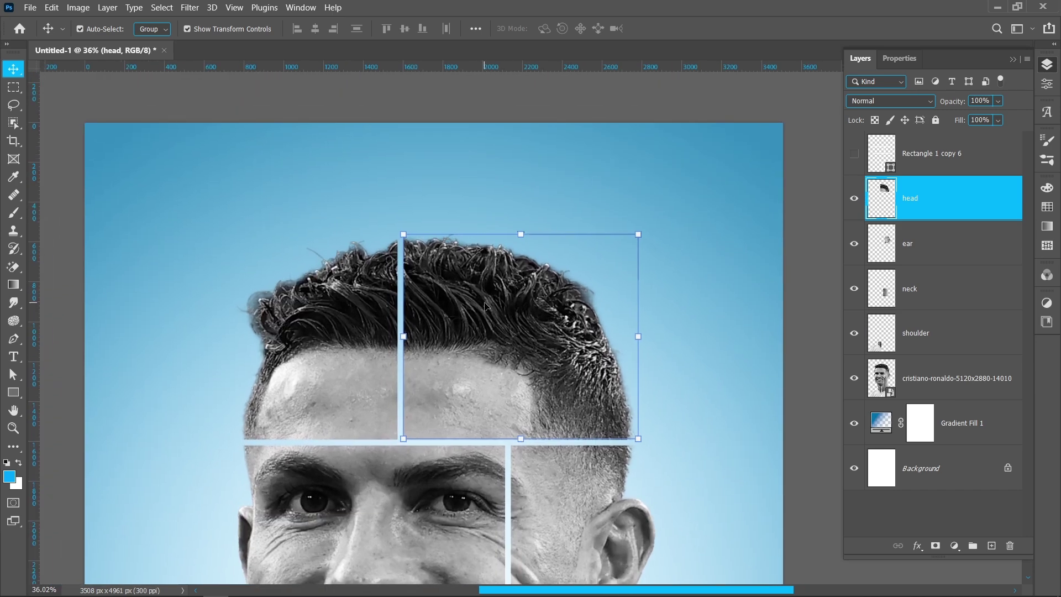
click(29, 8)
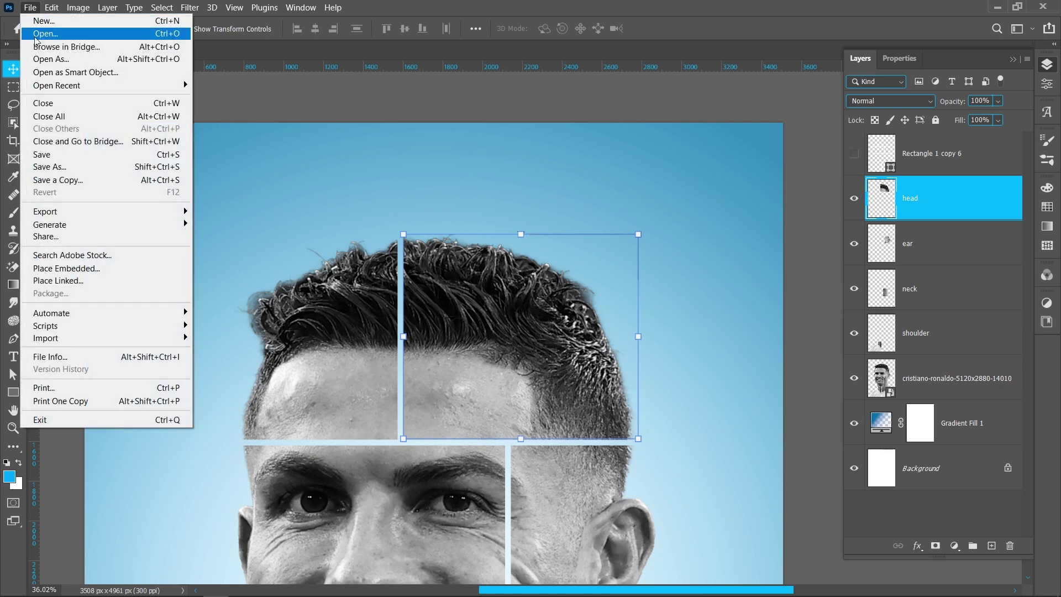
click(86, 269)
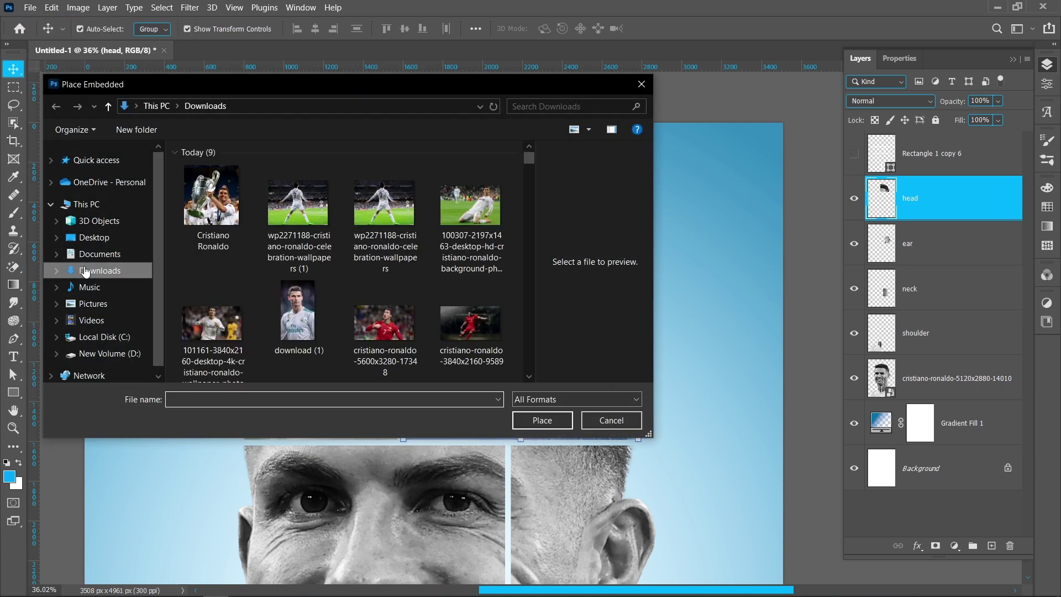
click(200, 208)
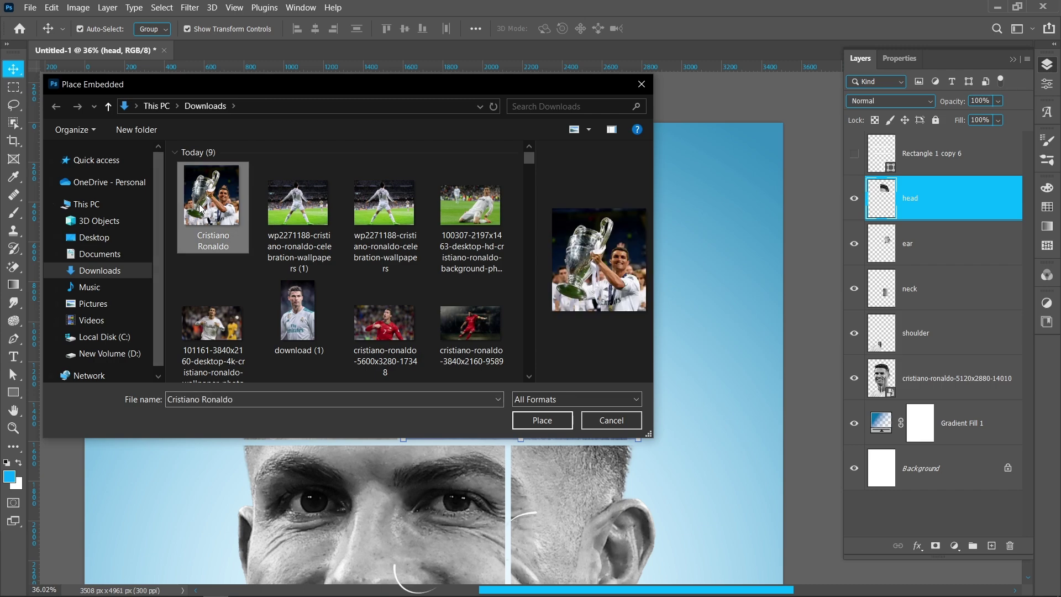
double_click(200, 208)
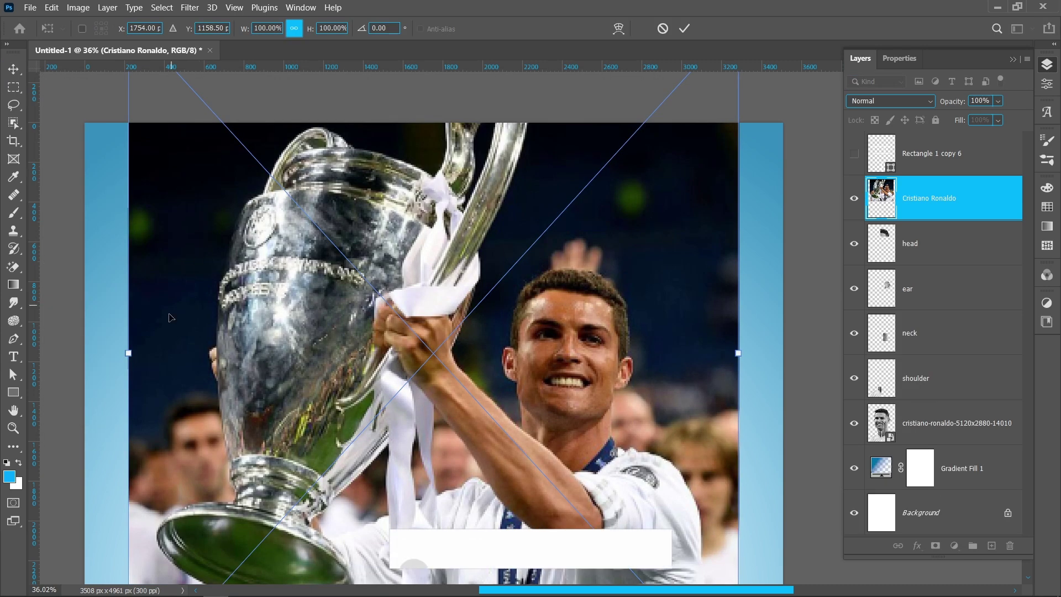
Step: Scale the placed trophy photo to about 39% and align it over the head block, its lower edge on the horizontal gap
drag(134, 336, 403, 323)
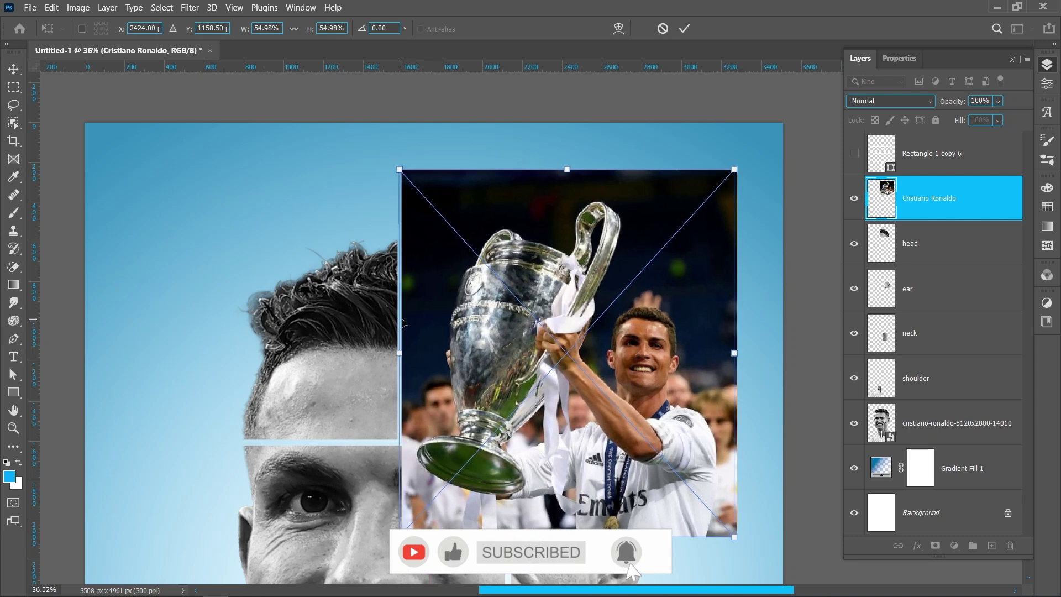
drag(734, 349, 635, 355)
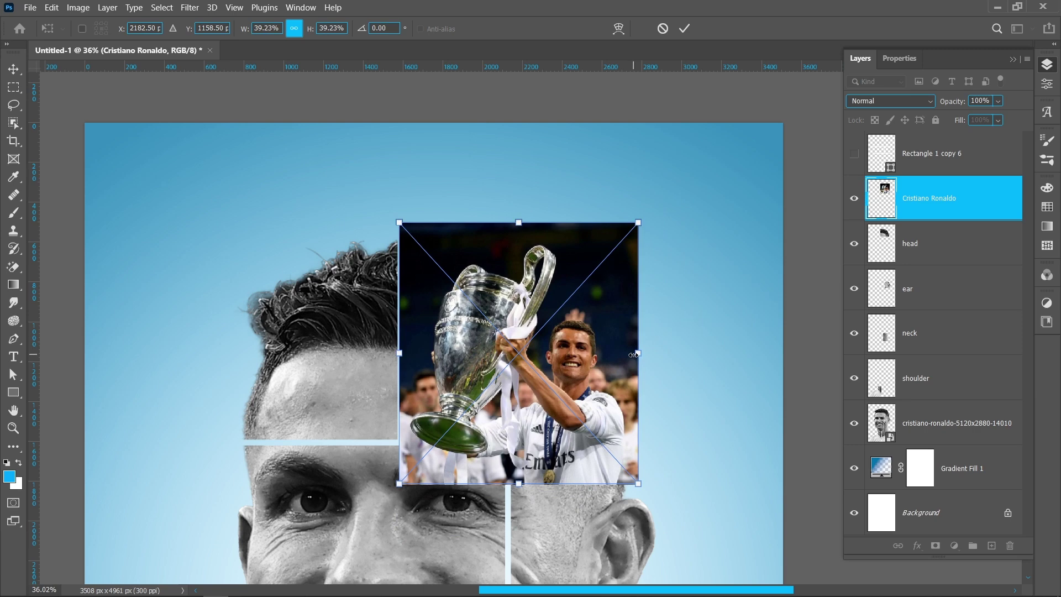
drag(539, 338, 541, 300)
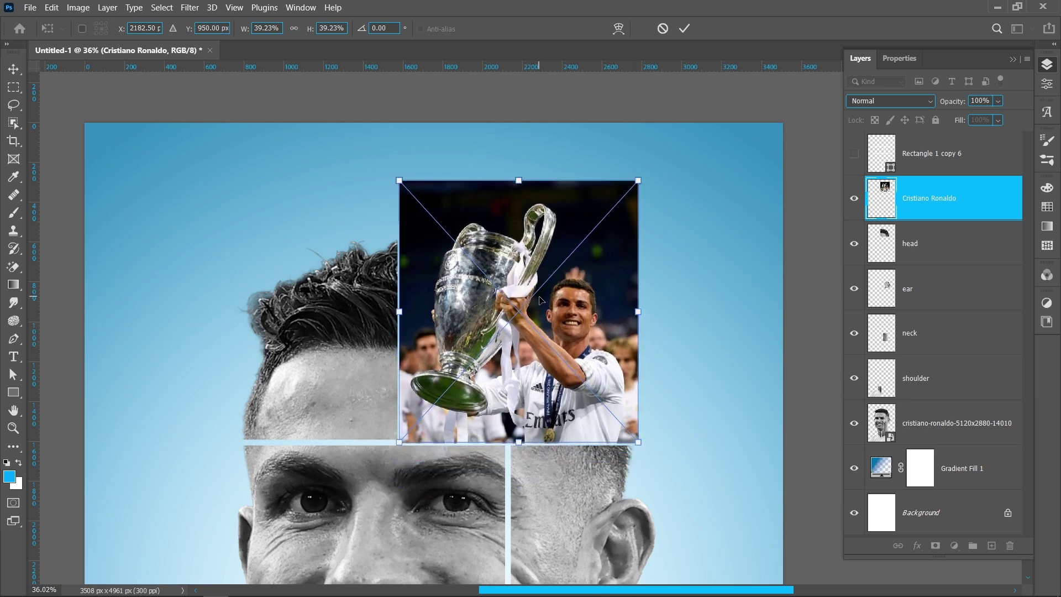
Step: Flip the placed trophy photo horizontally and commit the placement
right_click(590, 284)
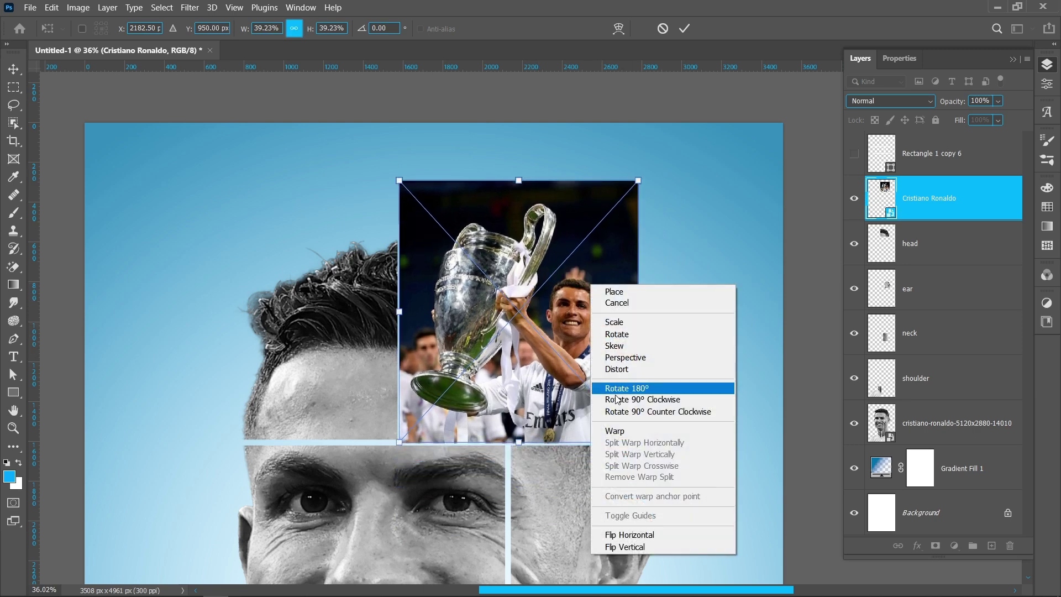
click(621, 535)
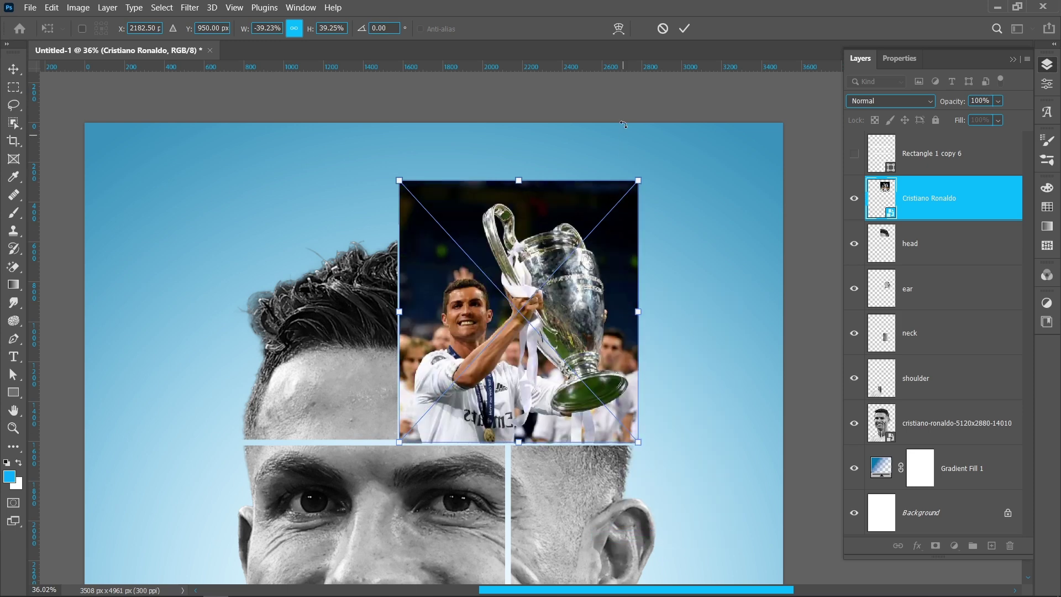
click(684, 28)
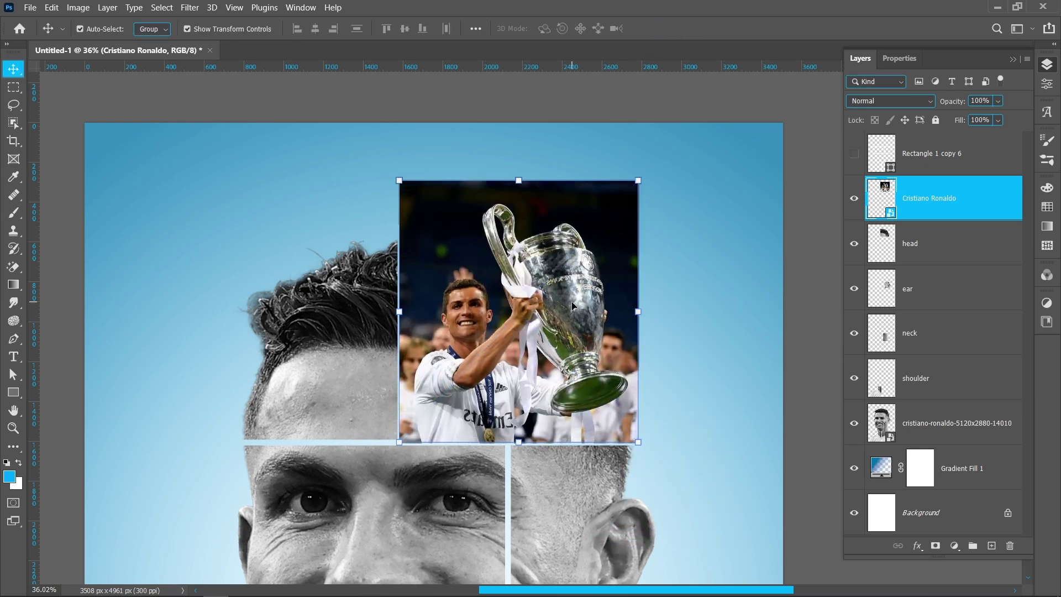
Step: Start a Hue/Saturation adjustment on the trophy photo and set the Greens saturation to -100
scroll(572, 305, up, 4)
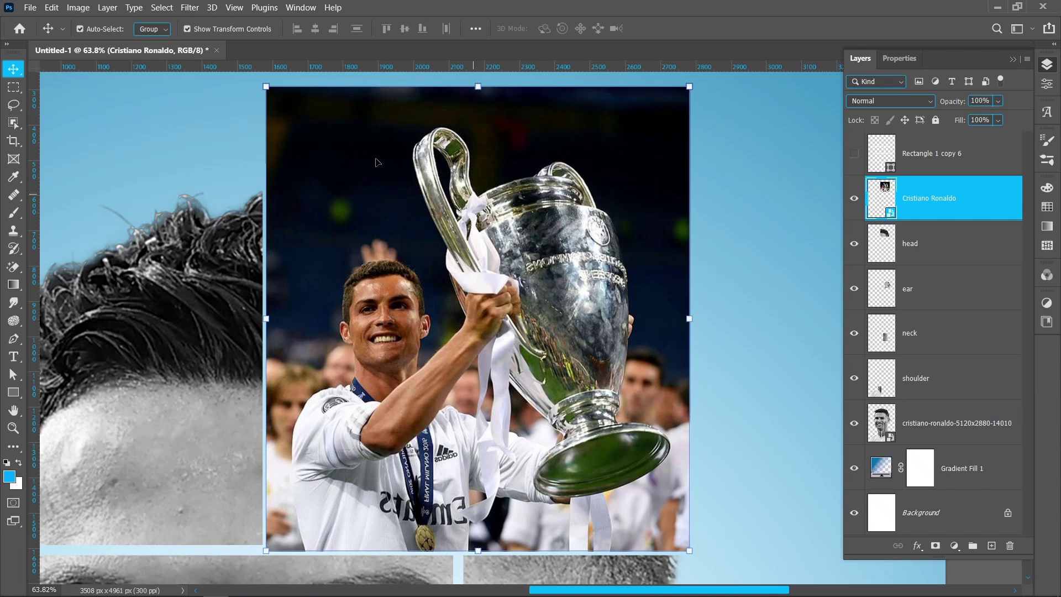
click(82, 7)
mouse_move(110, 40)
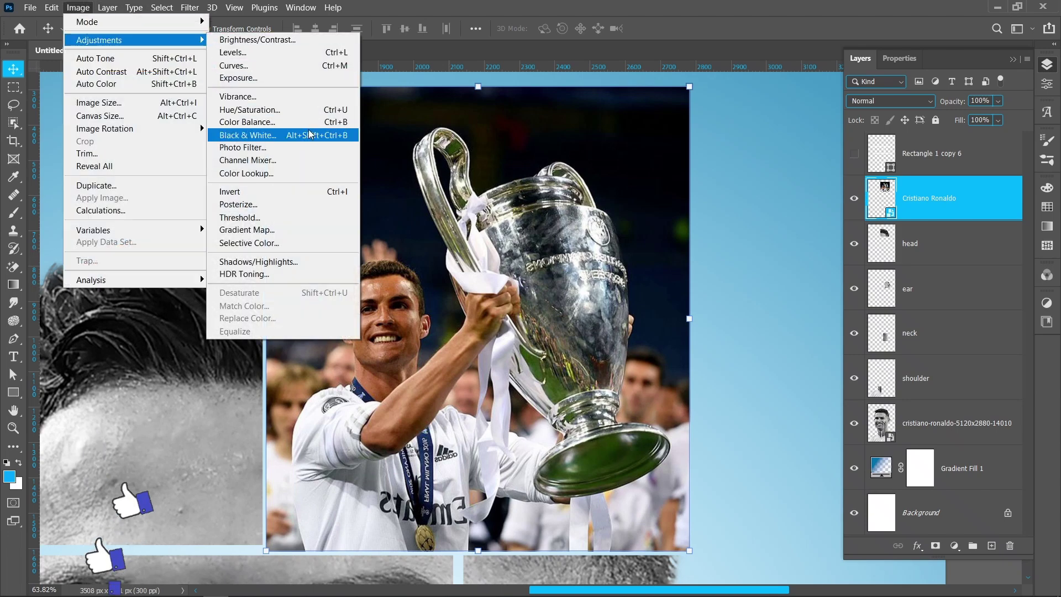
click(307, 109)
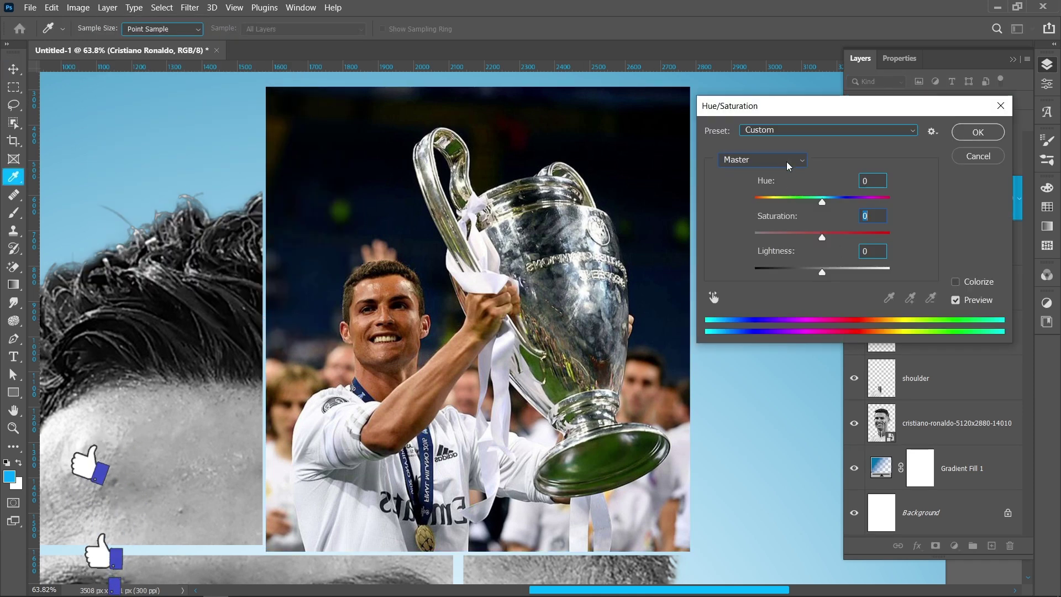
click(763, 159)
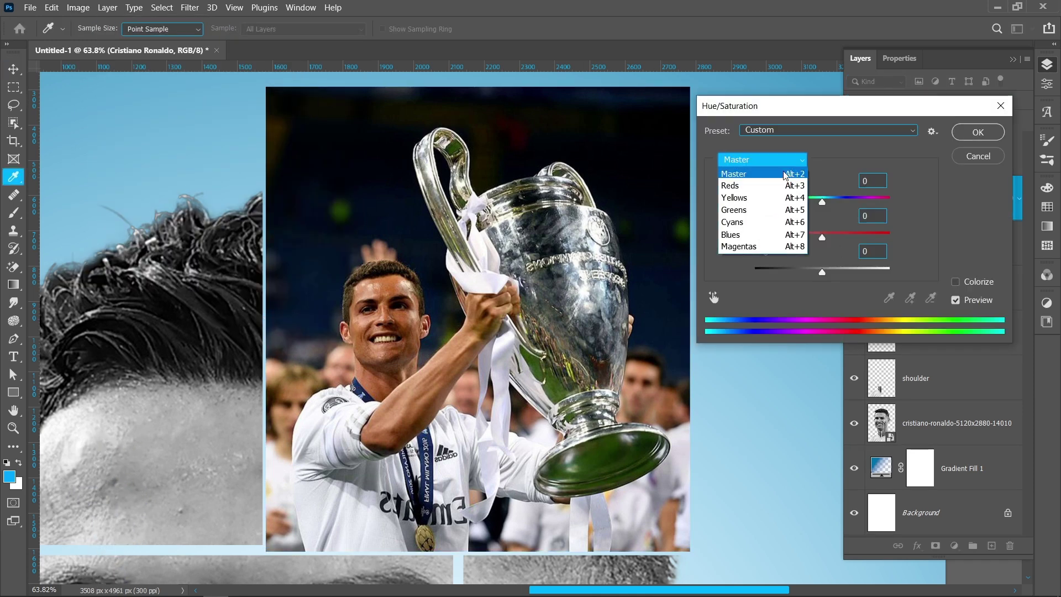
click(779, 209)
drag(823, 238, 755, 235)
Step: Set the Yellows saturation to -69, apply the Hue/Saturation adjustment and collapse the layer's smart filter list
click(759, 161)
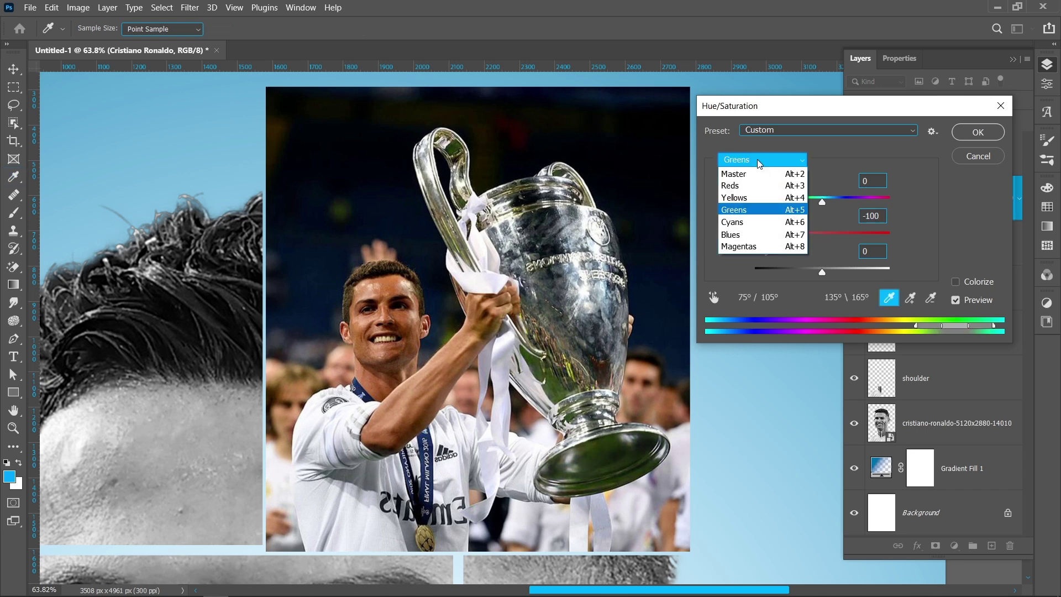
click(757, 198)
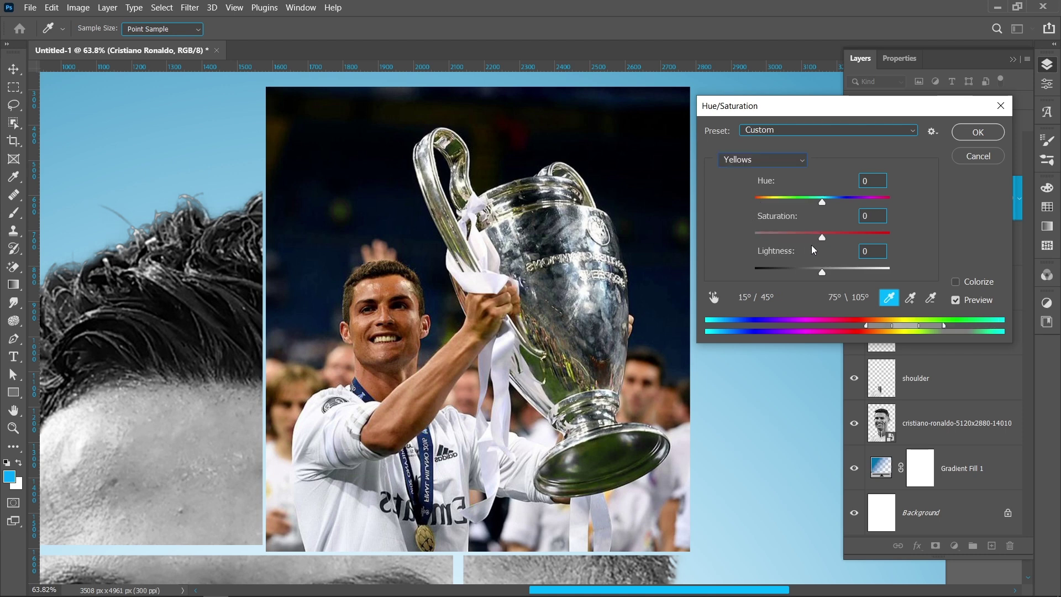
drag(823, 237, 777, 242)
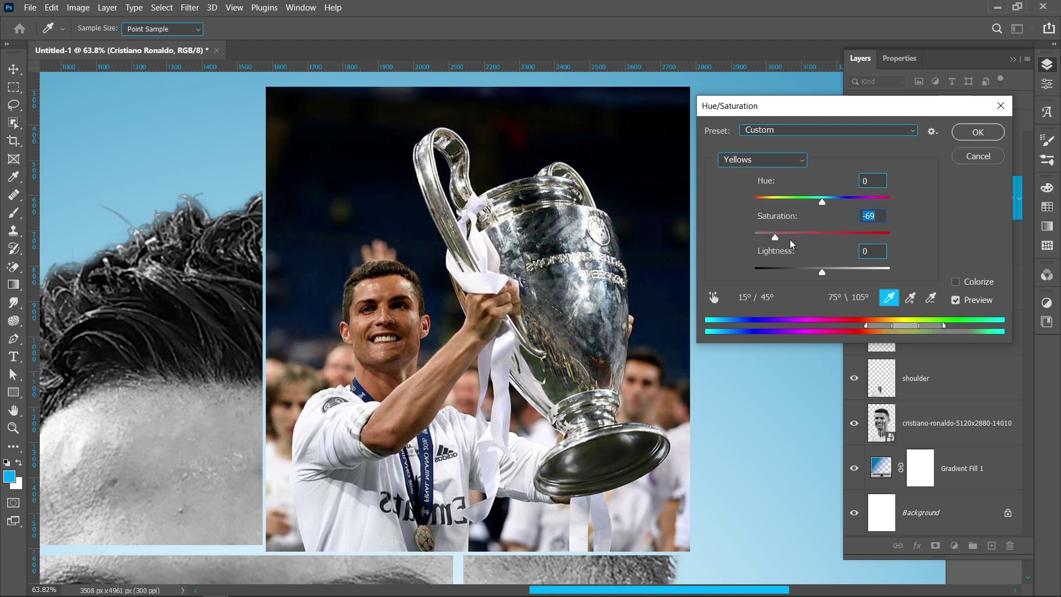
click(962, 129)
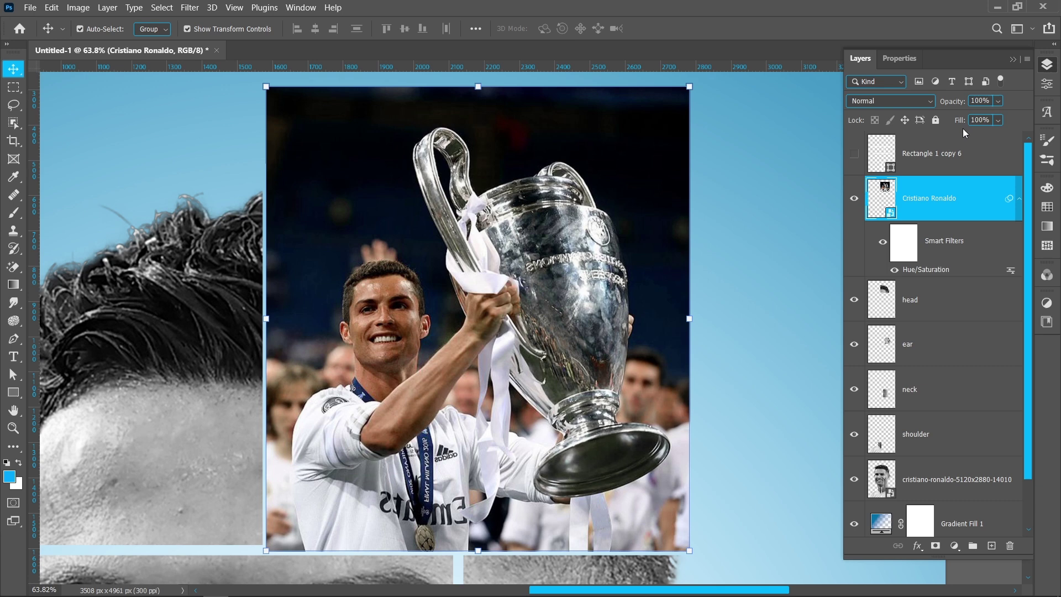
click(1019, 198)
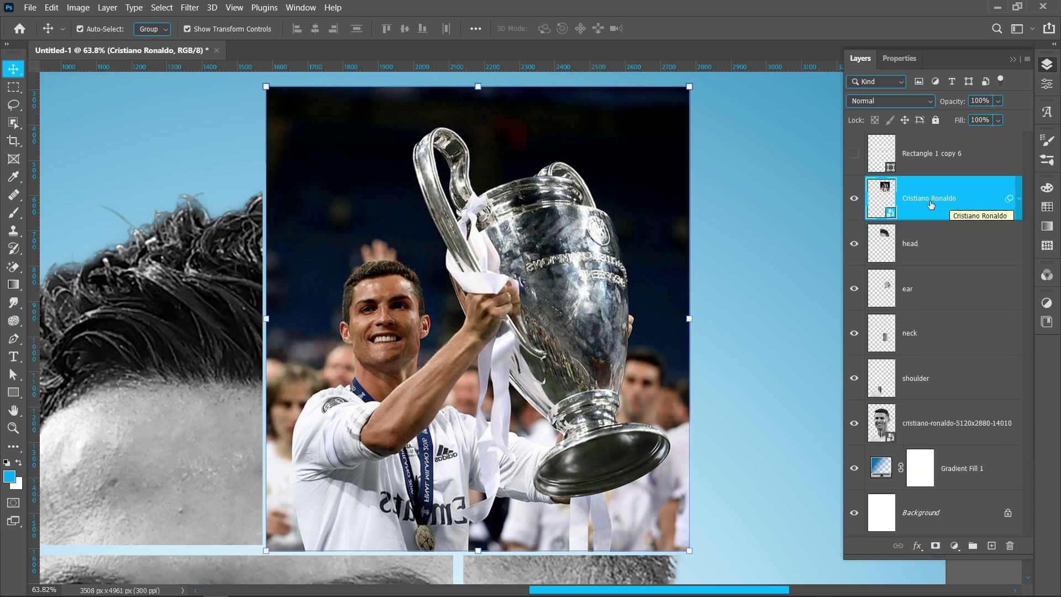
Step: Select the player and trophy with Select Subject, and touch up the selection along the trophy's upper edge using the Lasso in add mode
click(10, 124)
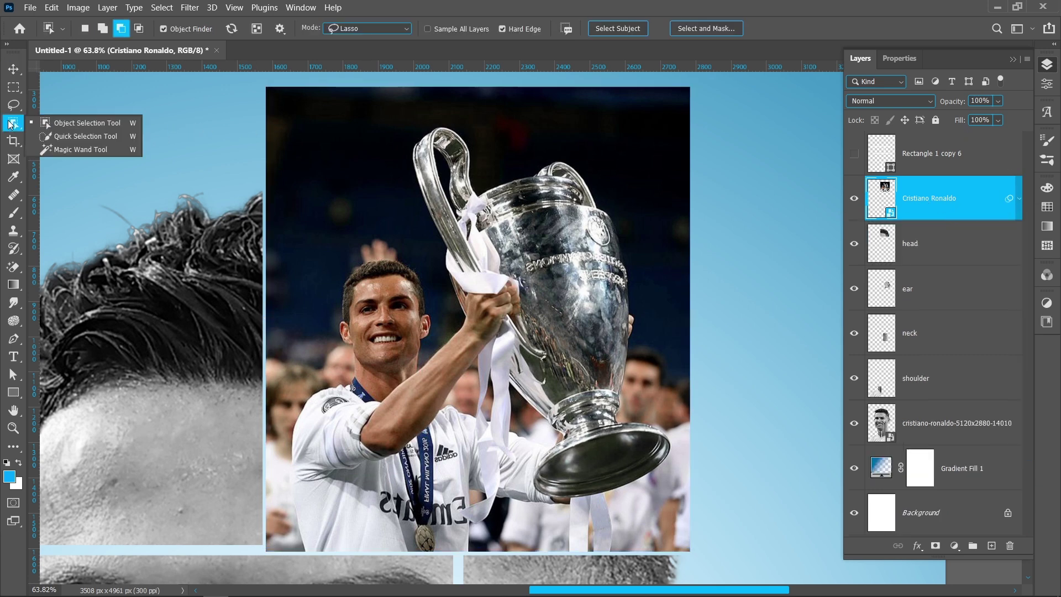
click(605, 29)
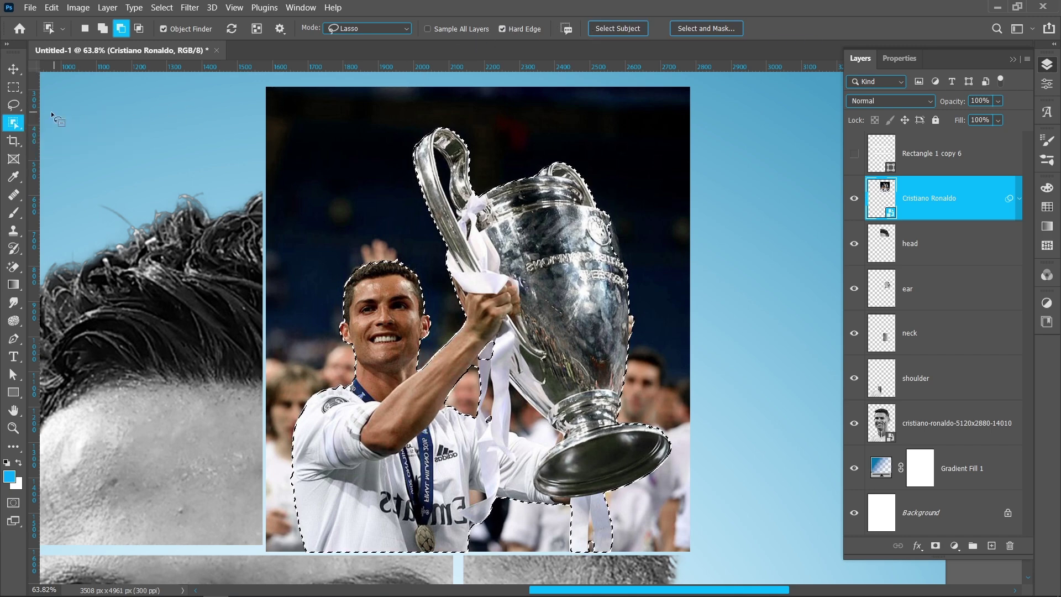
click(13, 105)
click(83, 105)
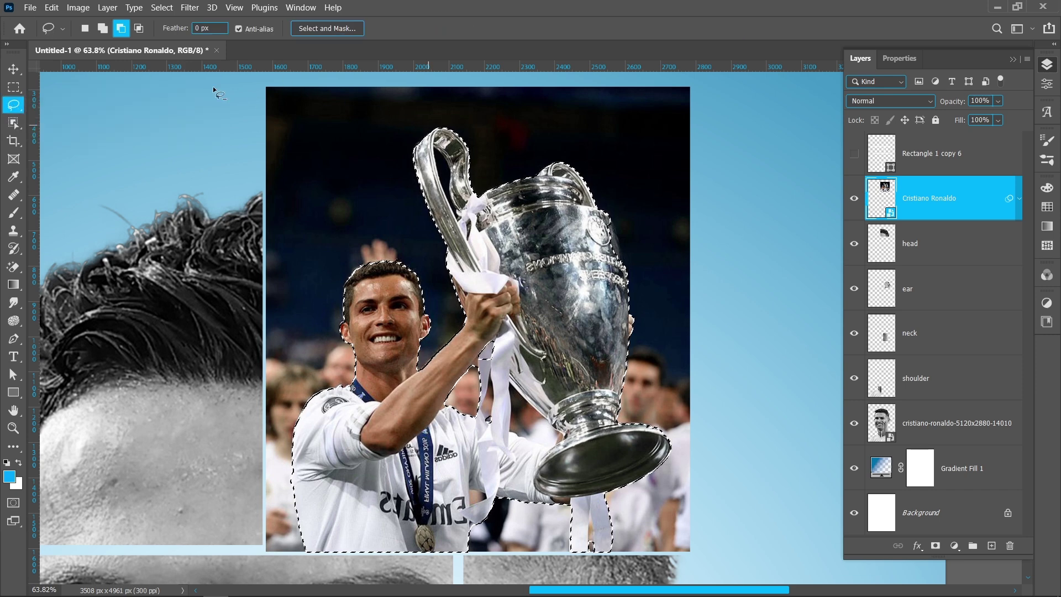
click(102, 29)
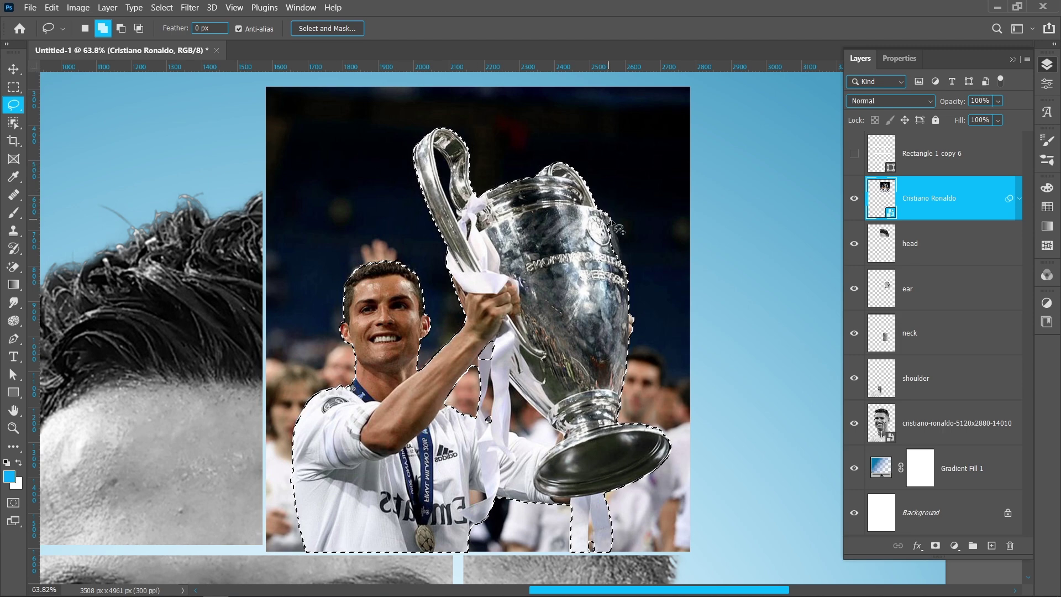
scroll(612, 223, up, 4)
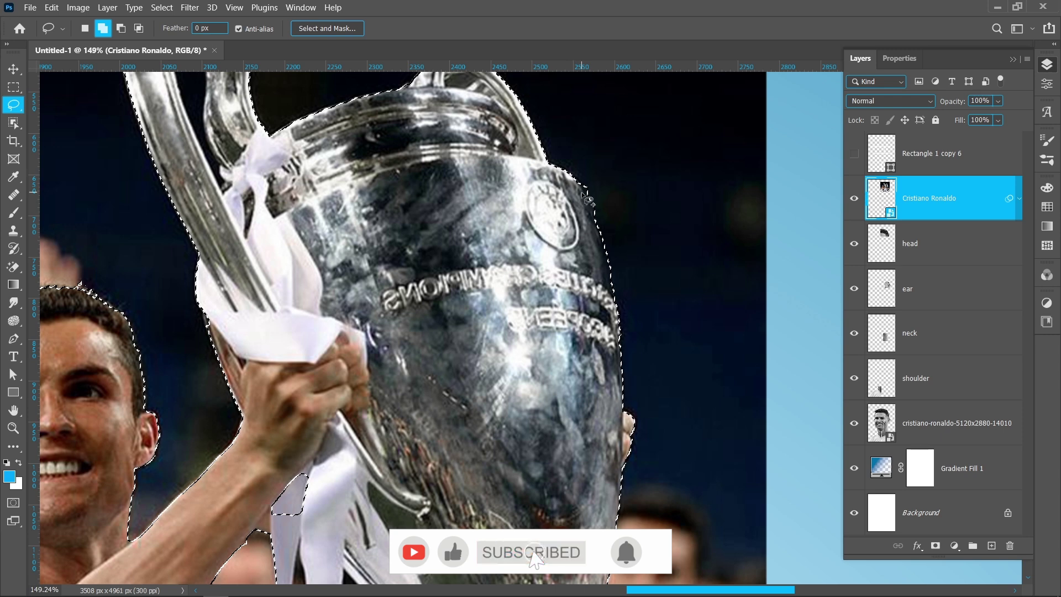
drag(585, 251, 586, 251)
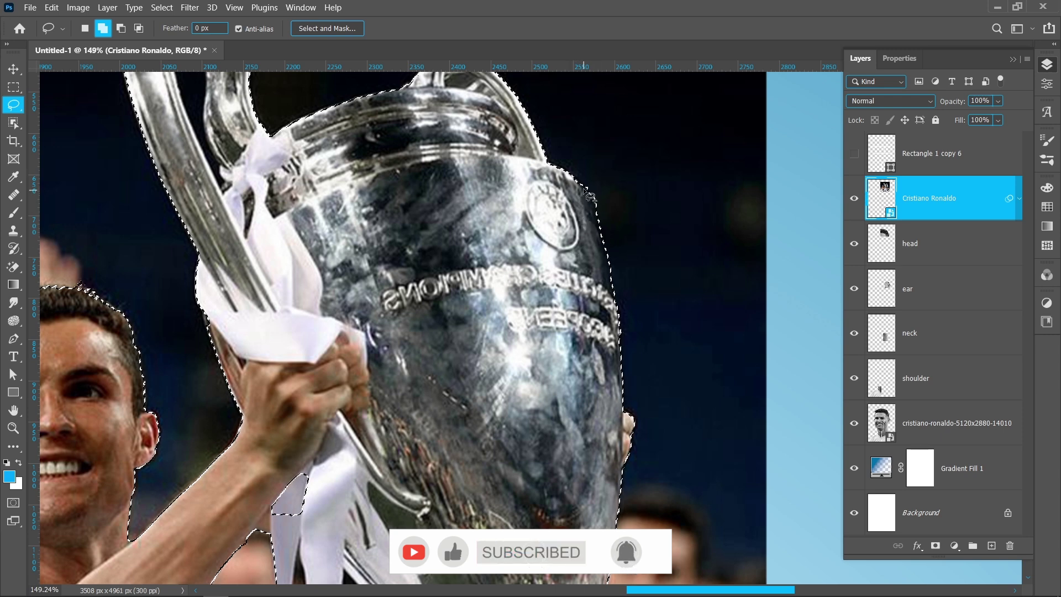
key(alt)
mouse_move(579, 177)
mouse_down()
mouse_move(600, 218)
mouse_move(624, 202)
mouse_move(581, 181)
mouse_move(598, 219)
mouse_move(584, 178)
mouse_up()
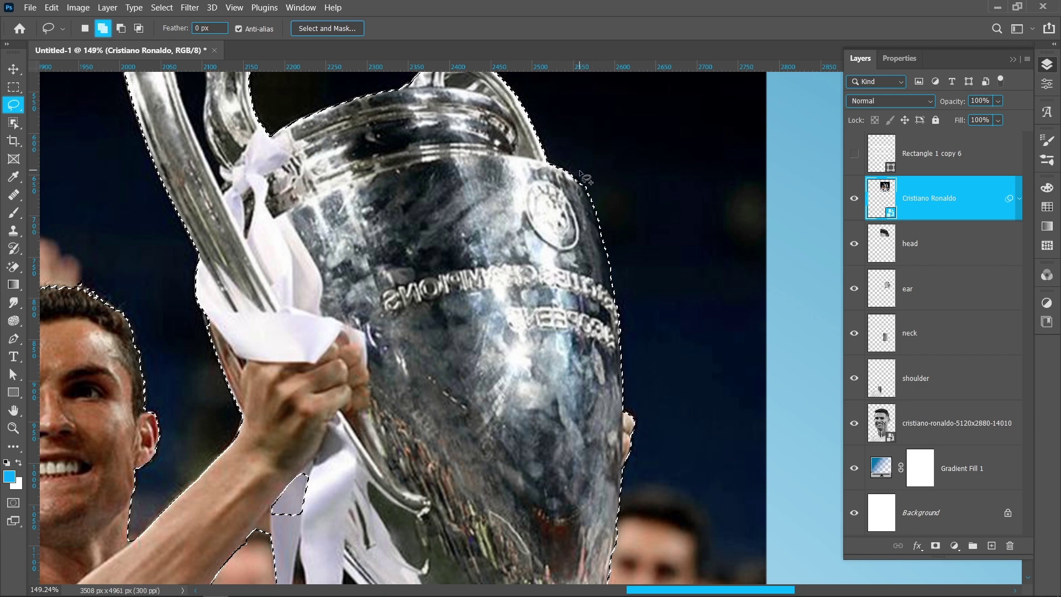
scroll(555, 249, down, 3)
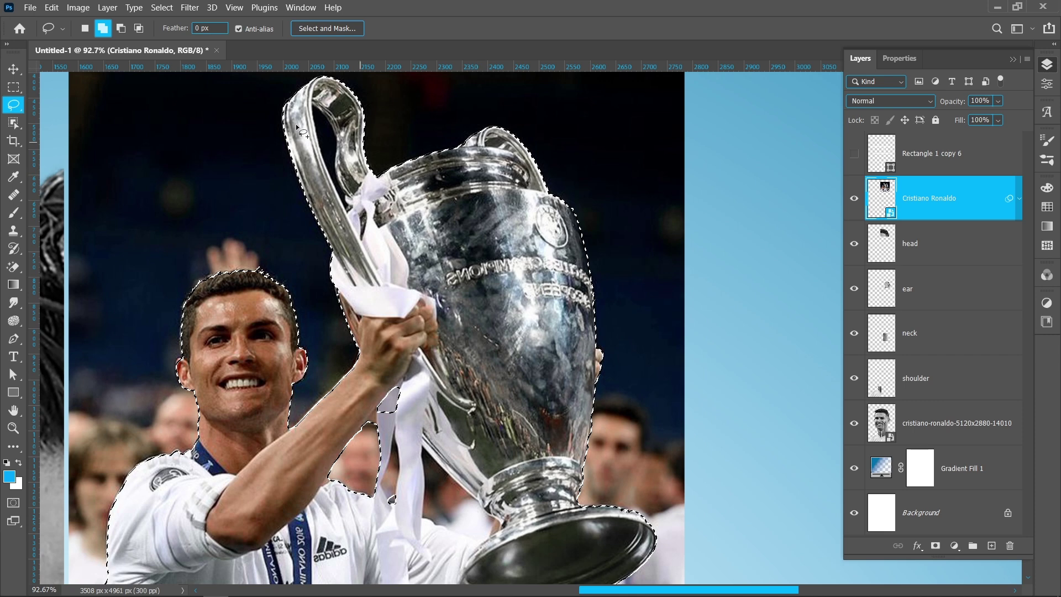
Step: Subtract the background gap inside the trophy's raised handle from the selection using the Object Selection tool
click(13, 122)
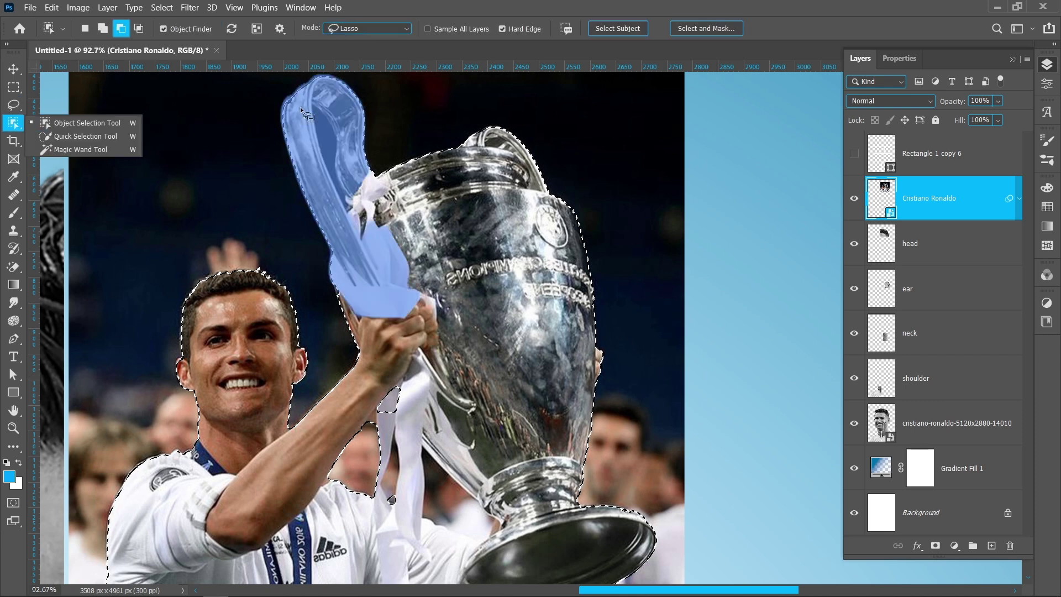
click(318, 112)
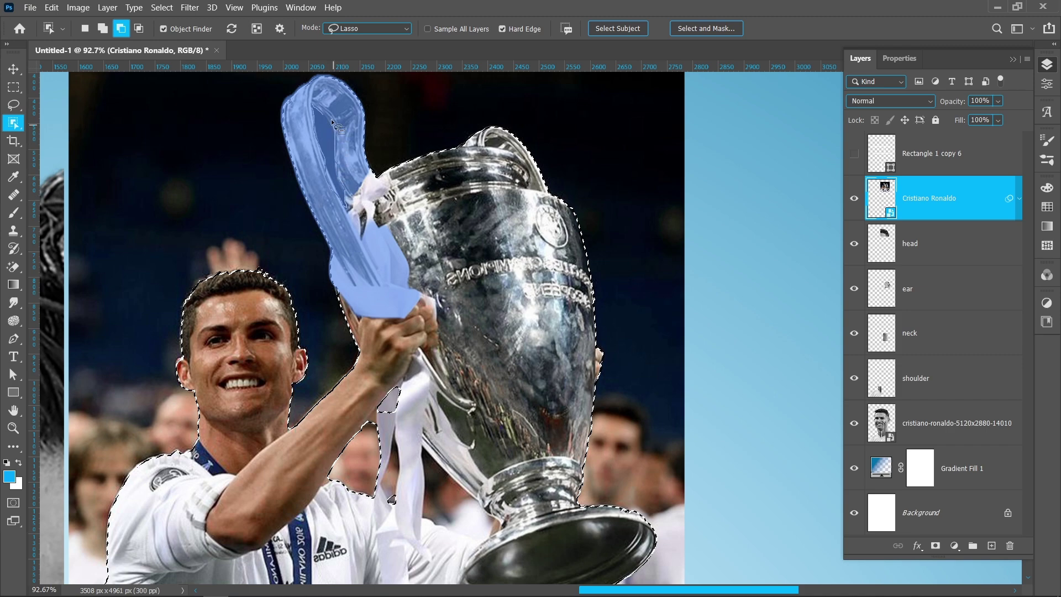
click(339, 157)
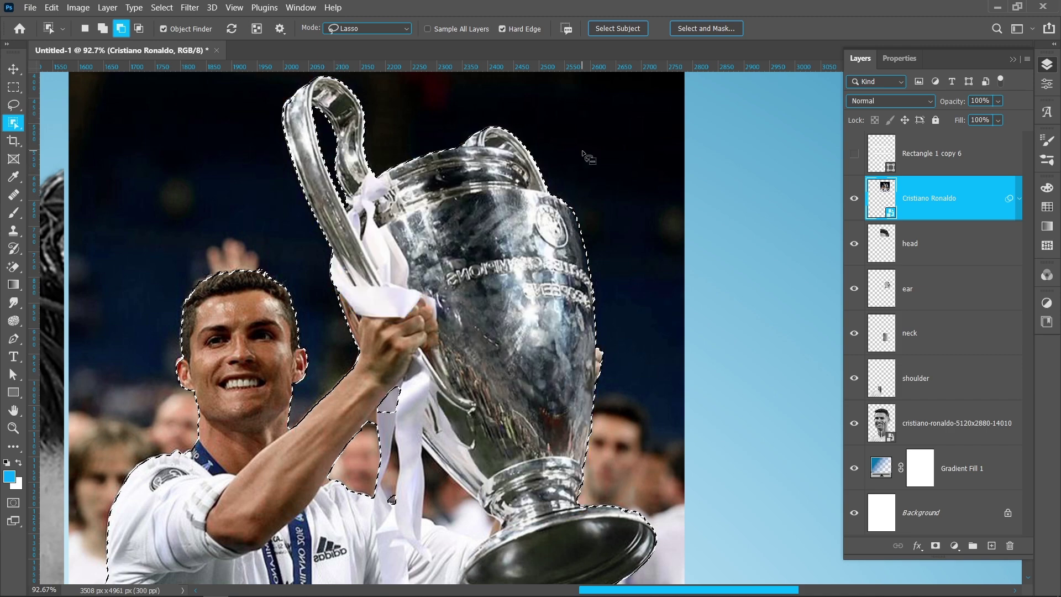
Step: Copy the selected player and trophy from the placed photo to a new layer
scroll(518, 302, down, 5)
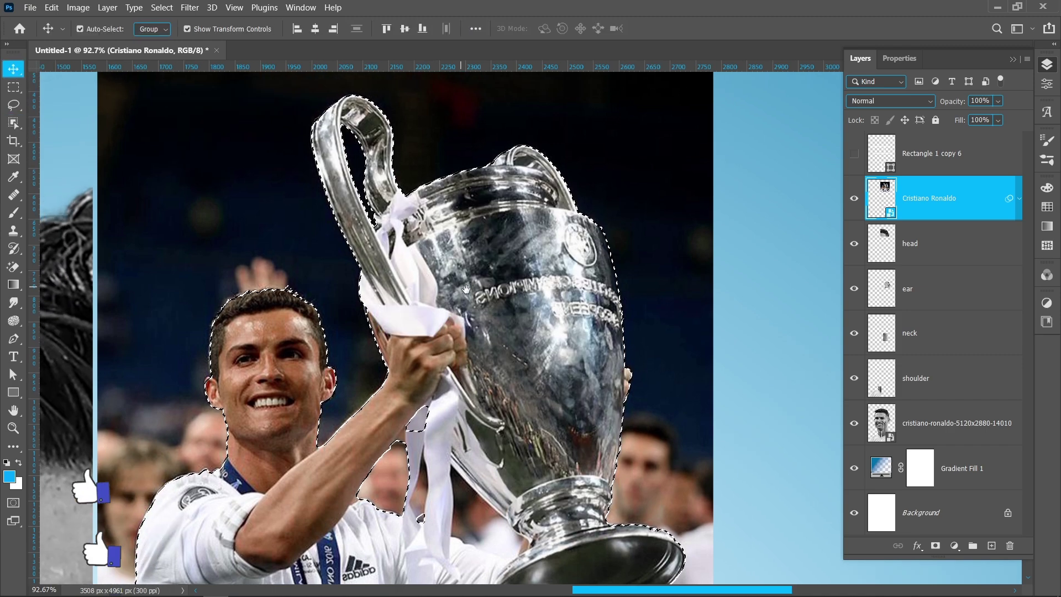
key(v)
scroll(518, 302, down, 3)
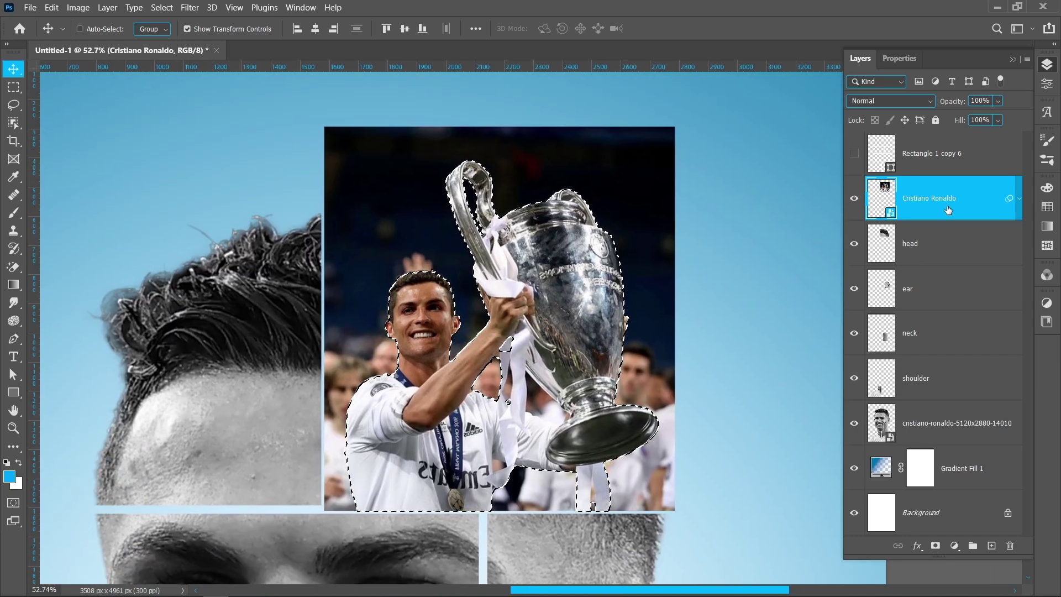
key(ctrl+j)
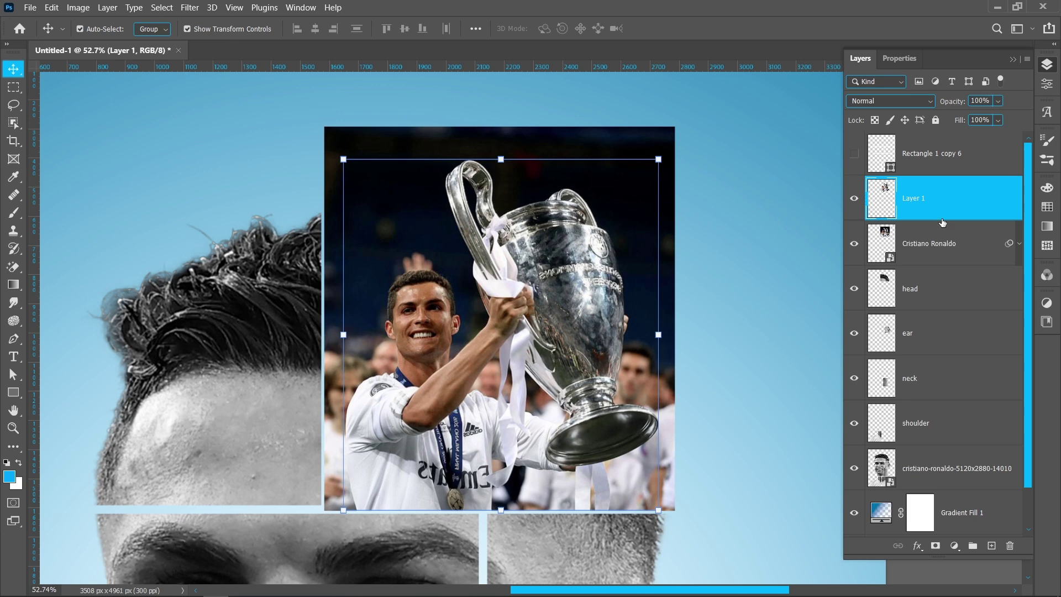
Step: Clip the placed trophy photo to the head layer with a clipping mask
click(942, 248)
right_click(941, 244)
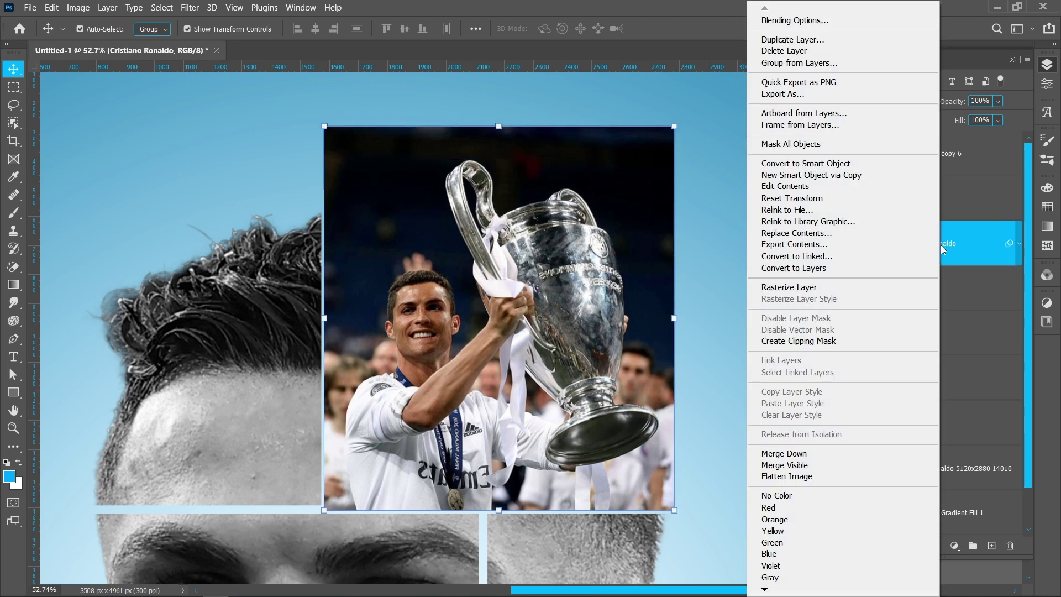
click(883, 341)
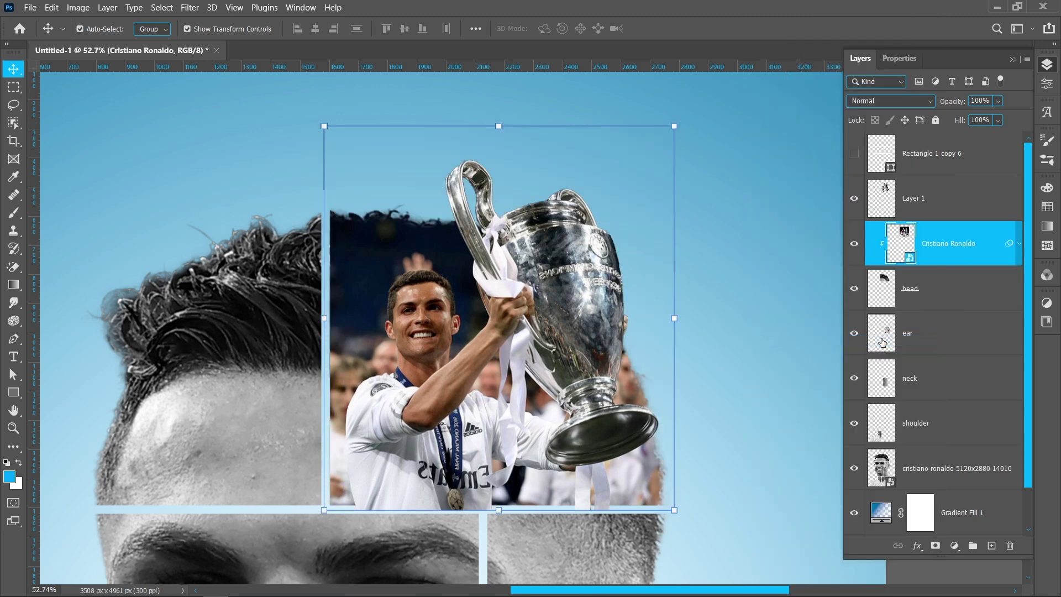
drag(596, 390, 614, 322)
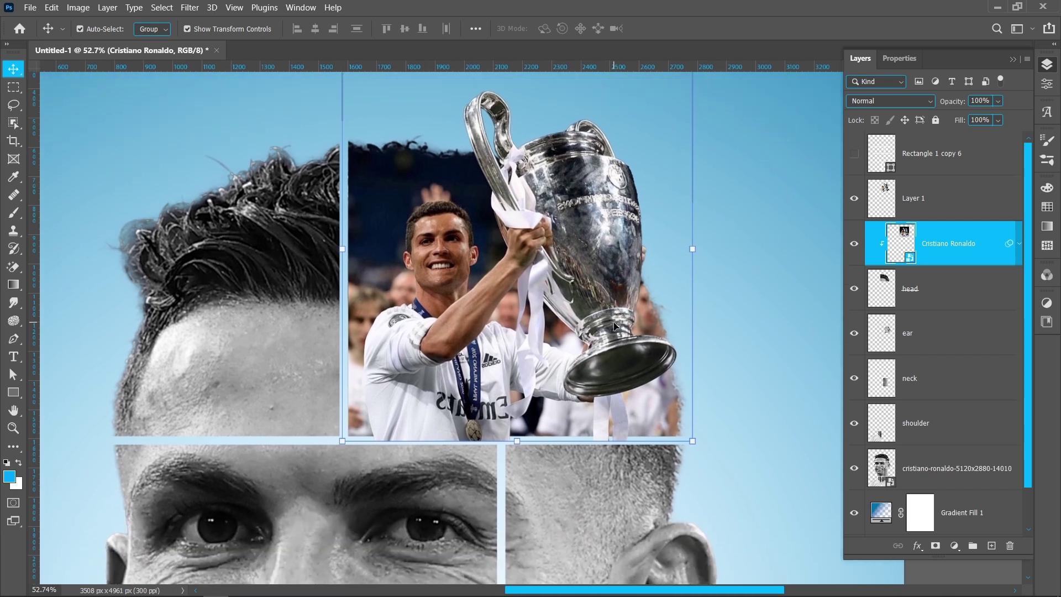
Step: Add a layer mask to Layer 1 and load the head block's outline as an inverted selection
click(942, 200)
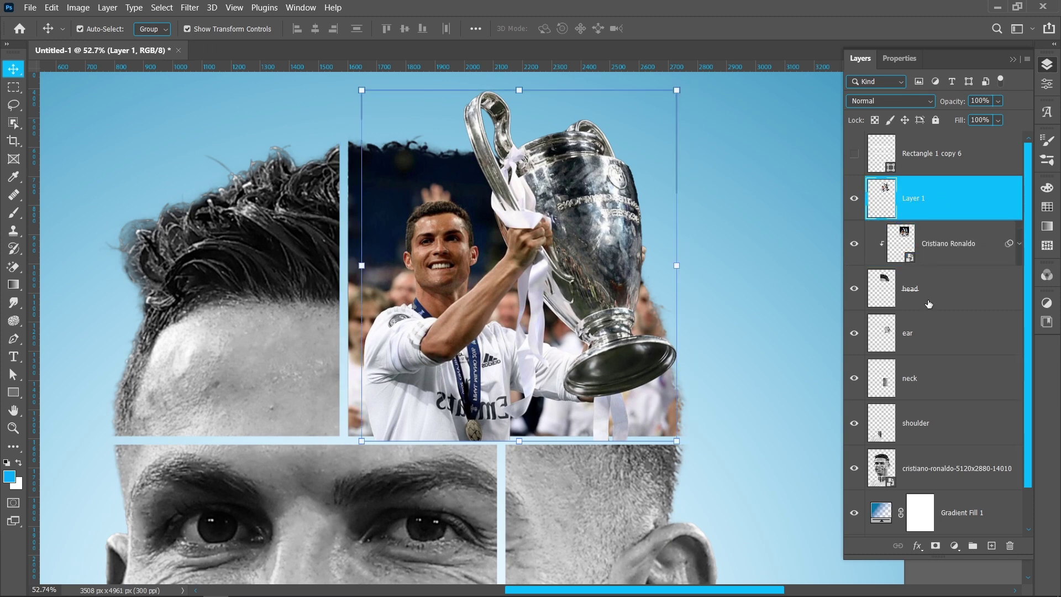
click(934, 546)
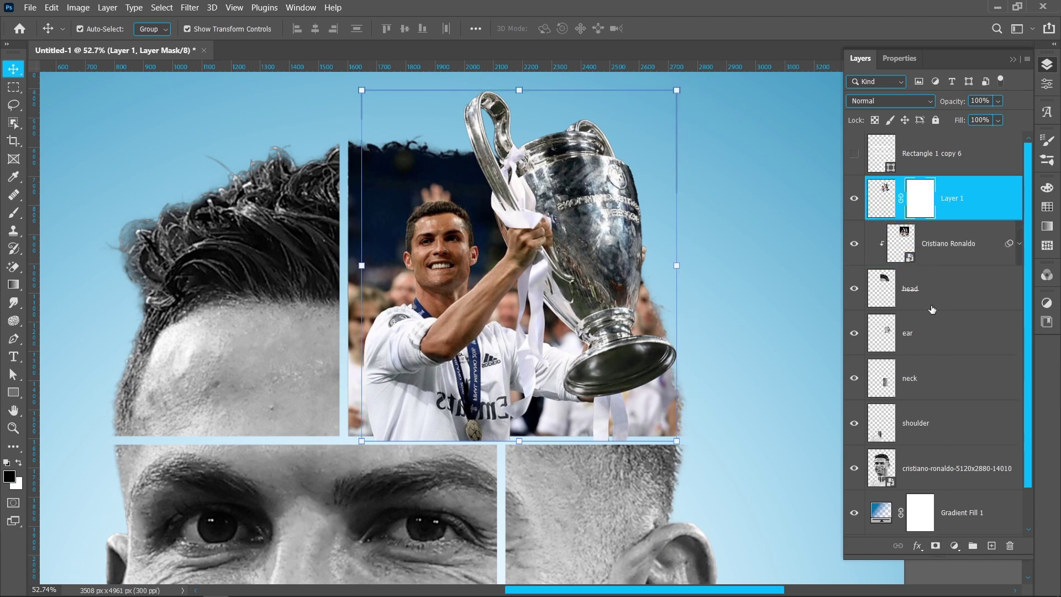
ctrl+click(884, 290)
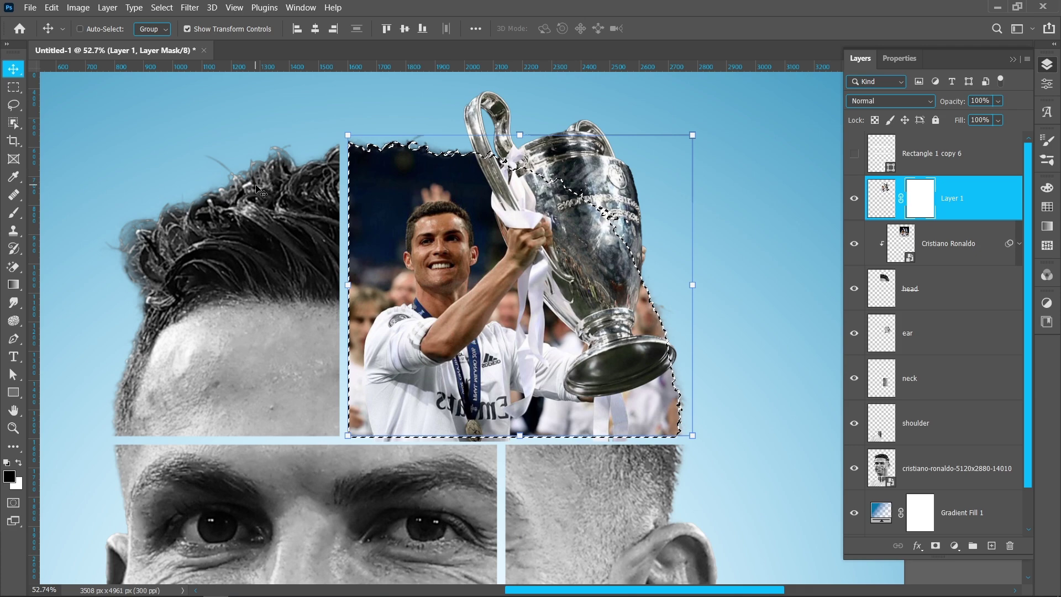
key(ctrl)
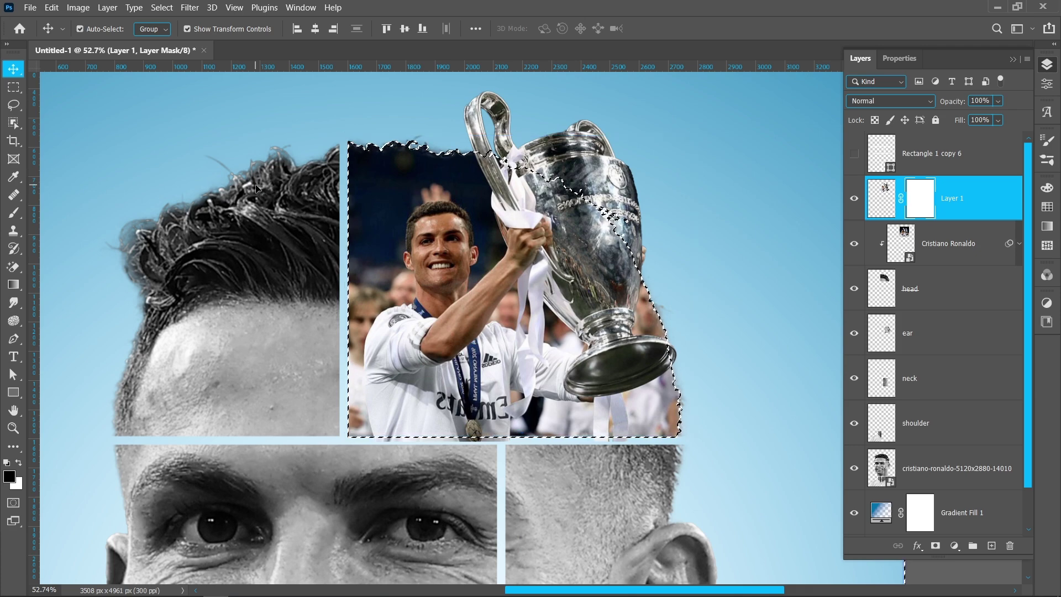
scroll(255, 188, down, 4)
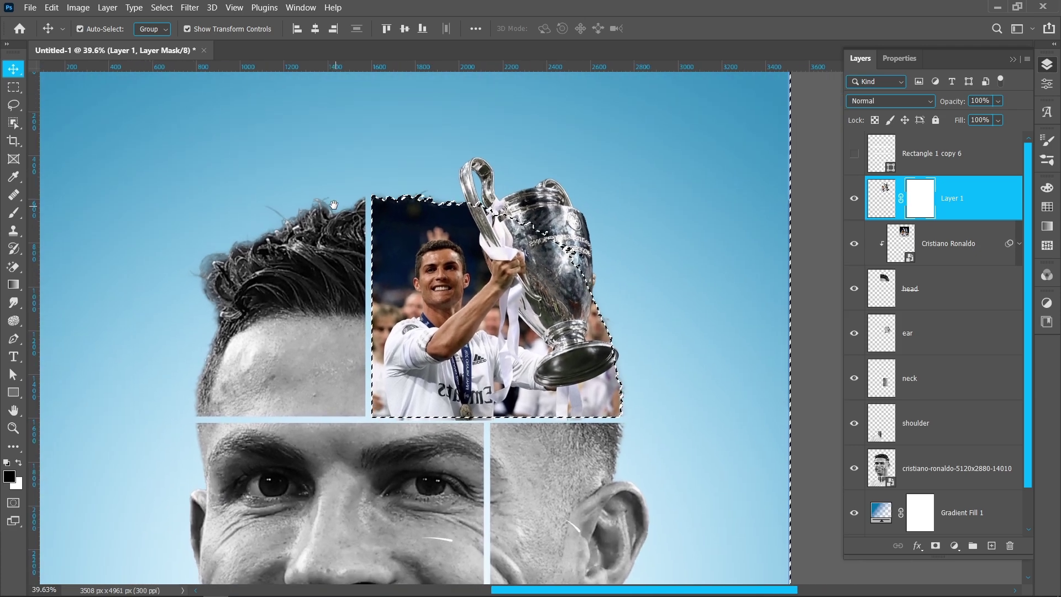
drag(332, 202, 376, 226)
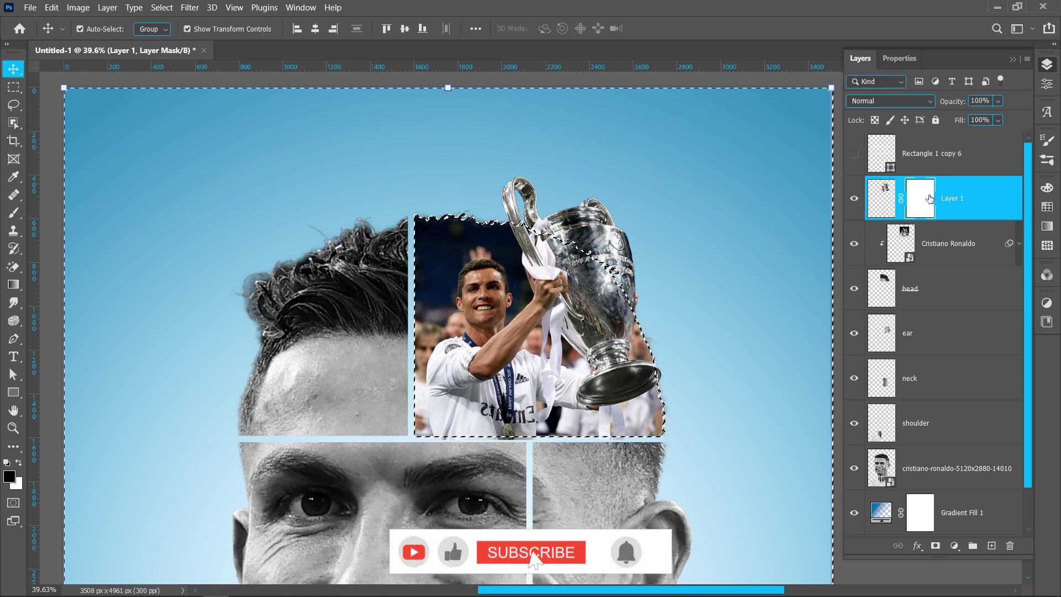
Step: Paint the mask black with a 375 px brush at 100% opacity to hide the cutout below the head block, and clear the selection
key(b)
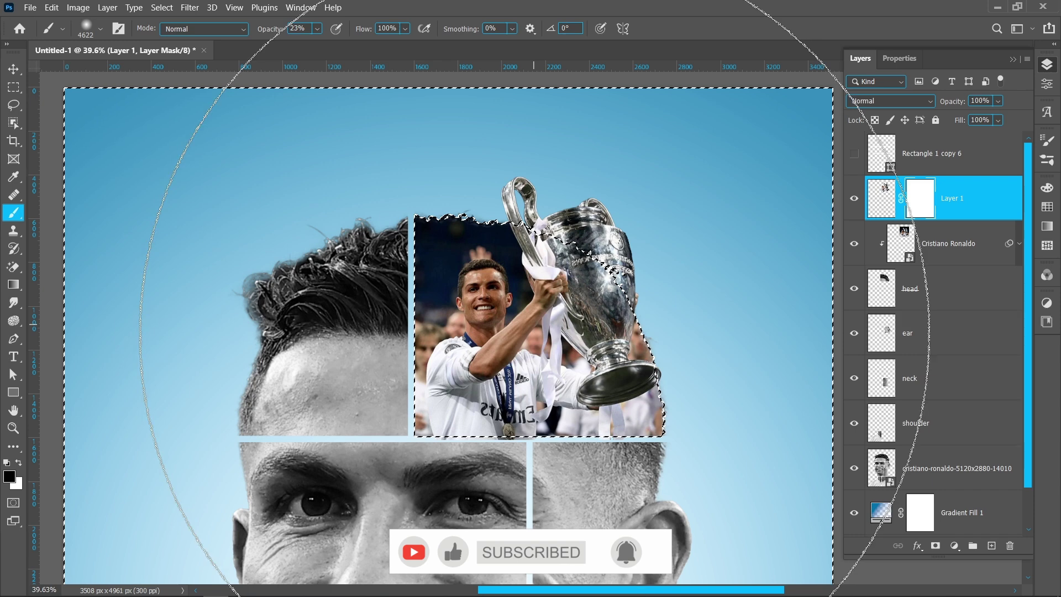
drag(534, 333, 87, 352)
drag(449, 243, 505, 209)
drag(259, 28, 423, 32)
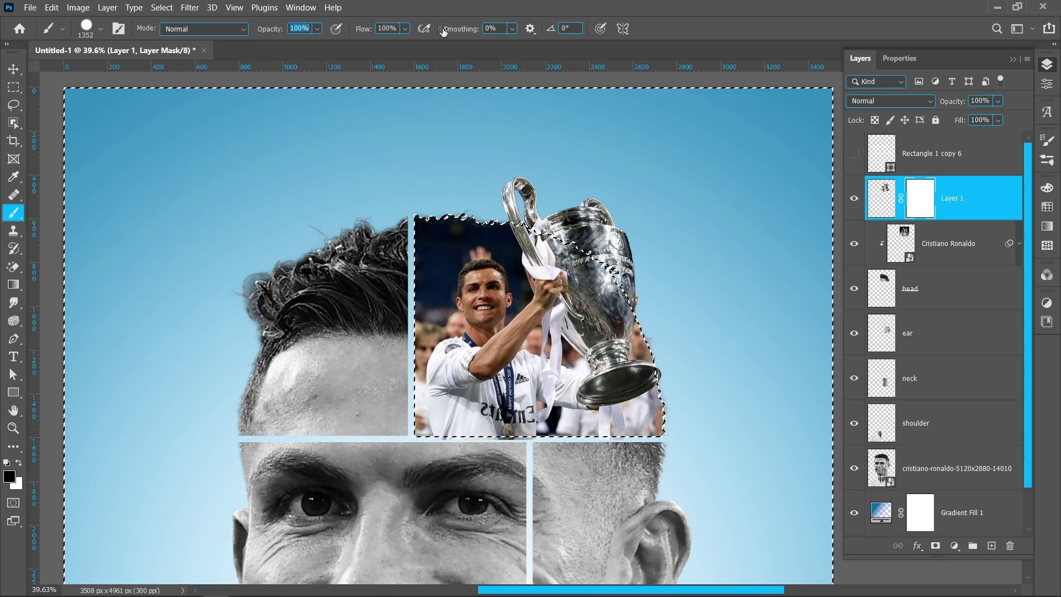
mouse_move(451, 391)
mouse_down()
mouse_move(464, 359)
mouse_move(400, 420)
mouse_up()
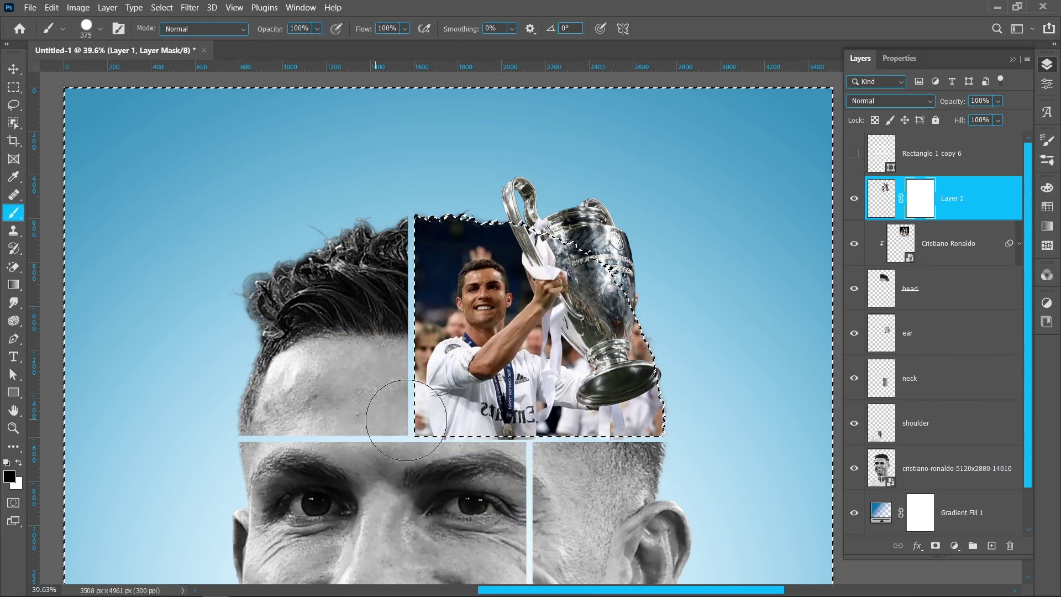
drag(467, 438, 614, 451)
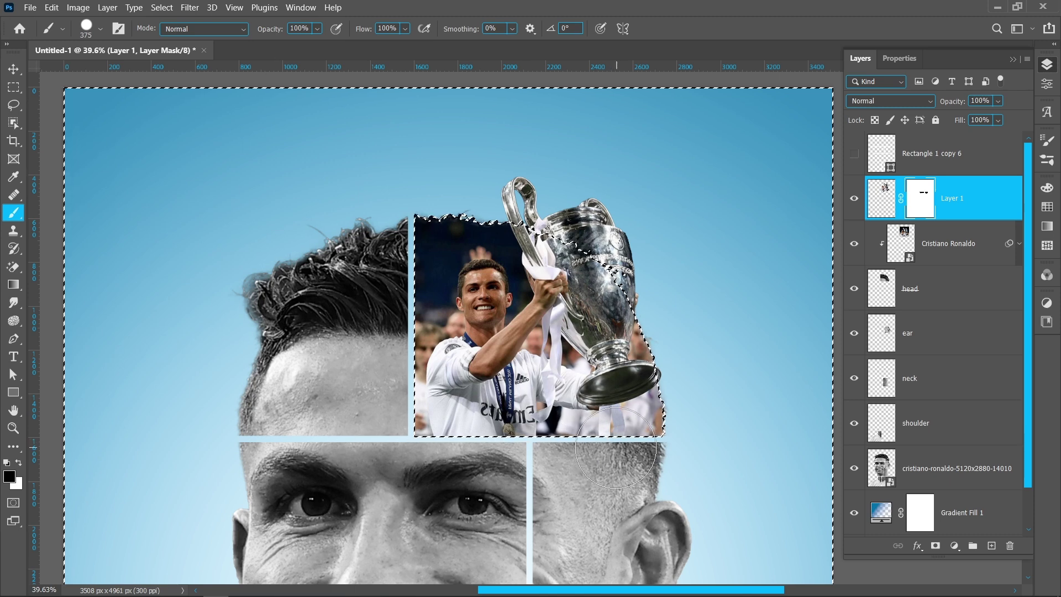
key(ctrl+d)
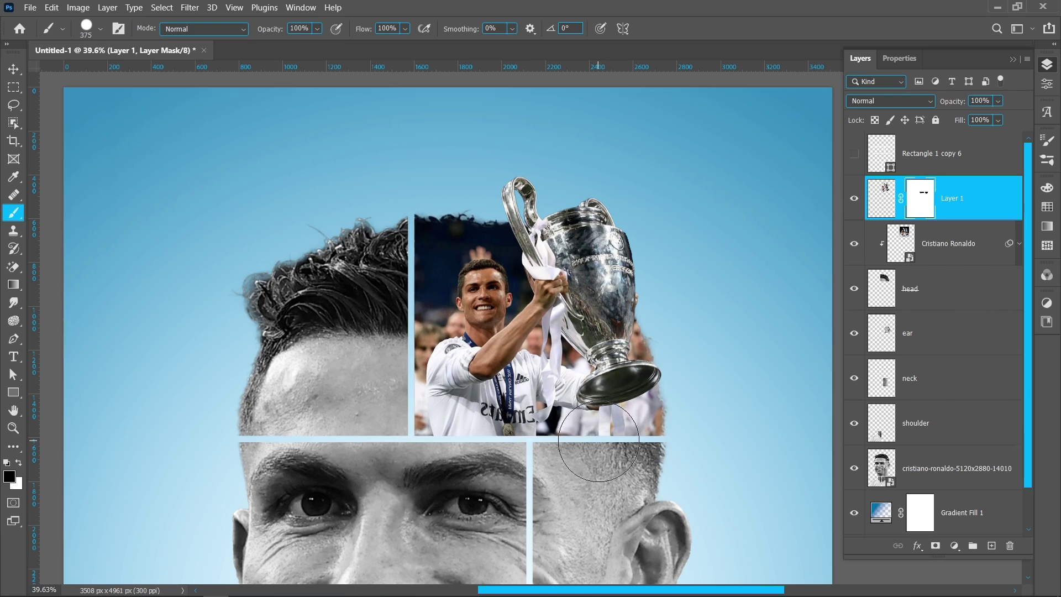
Step: Apply a Black & White adjustment to the clipped trophy photo, fine-tuning its color sliders
scroll(599, 441, up, 4)
key(v)
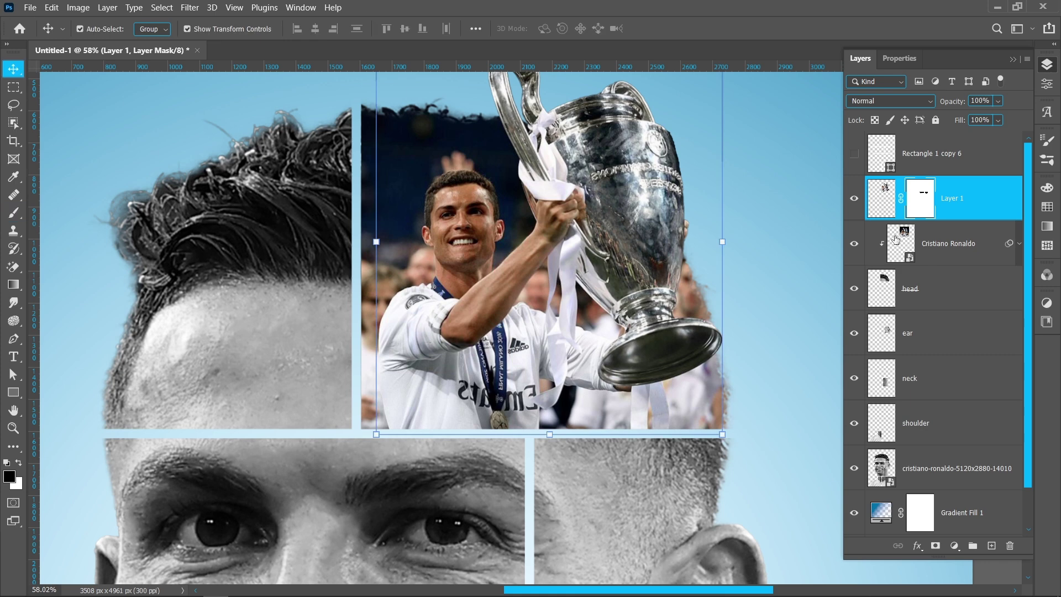
click(957, 249)
click(77, 7)
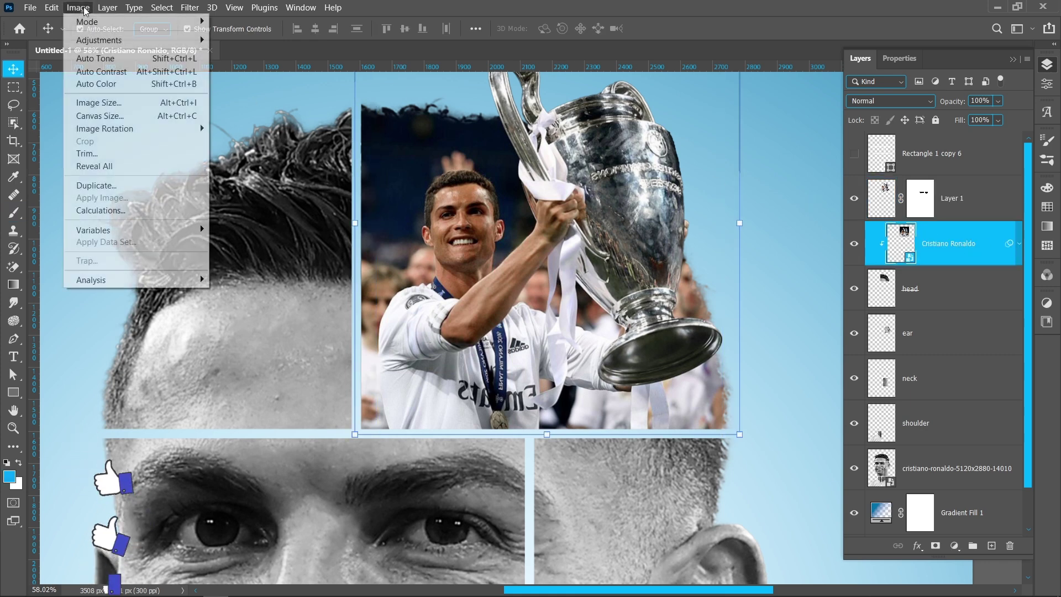
mouse_move(92, 40)
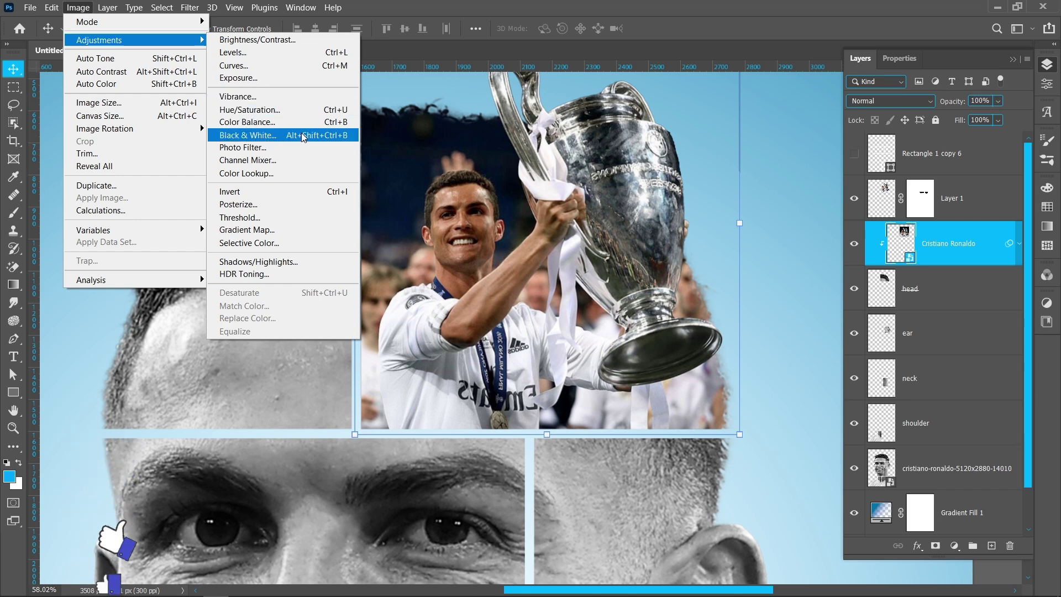
click(243, 135)
drag(739, 119, 804, 90)
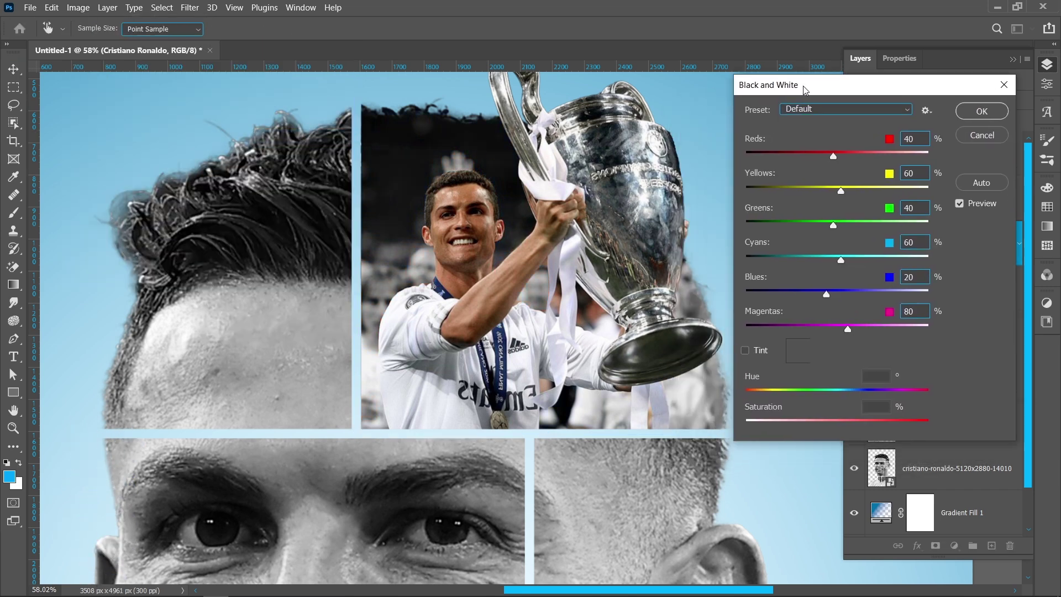
drag(804, 267, 842, 260)
drag(872, 228, 871, 226)
drag(834, 156, 851, 193)
mouse_move(826, 294)
mouse_down()
mouse_move(855, 297)
mouse_move(838, 289)
mouse_up()
key(Return)
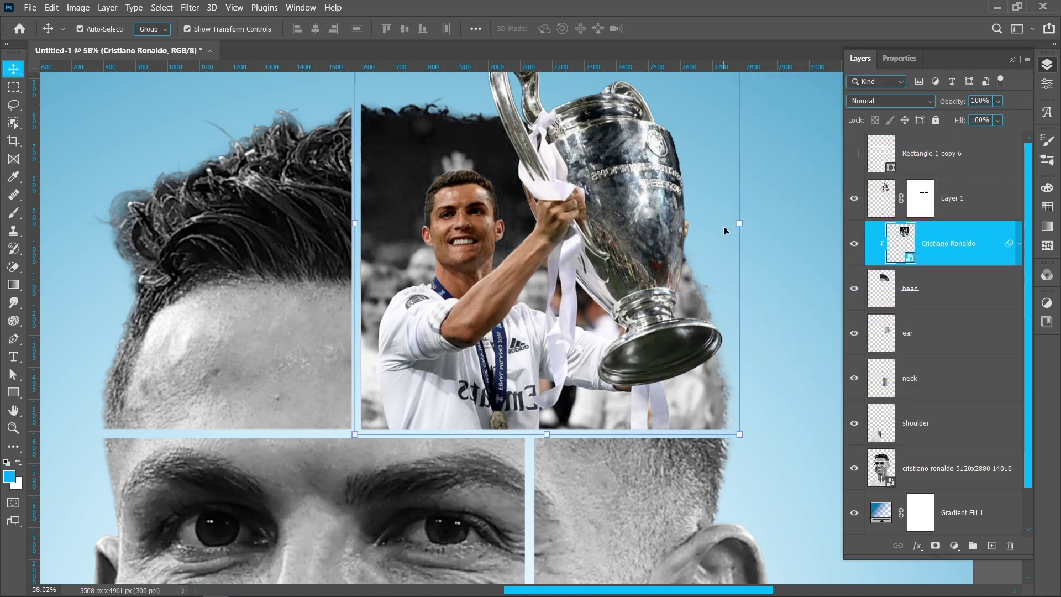
scroll(726, 231, down, 3)
scroll(753, 356, up, 3)
click(613, 341)
click(30, 8)
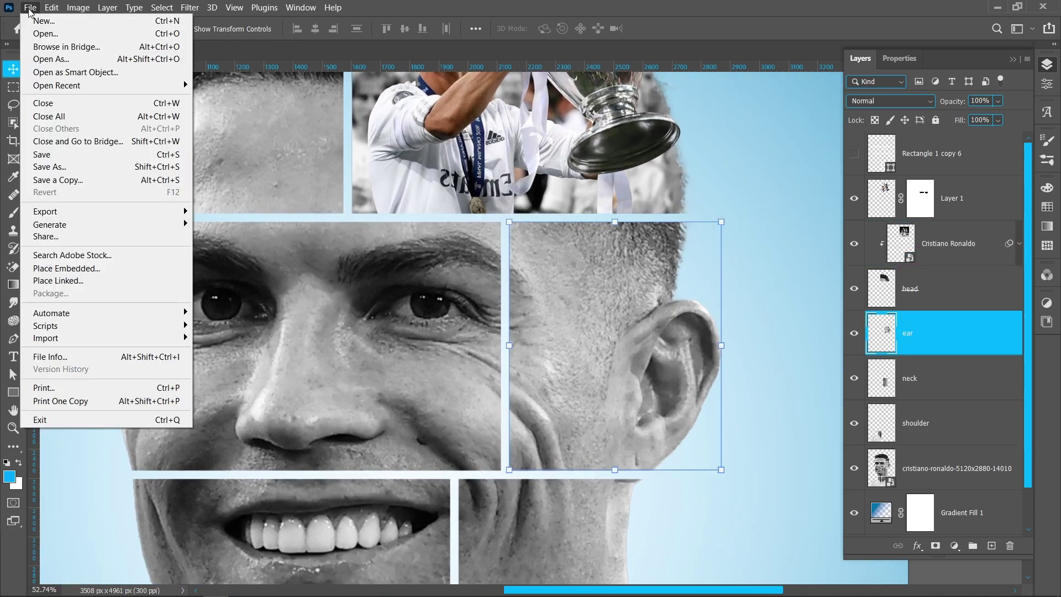
click(100, 269)
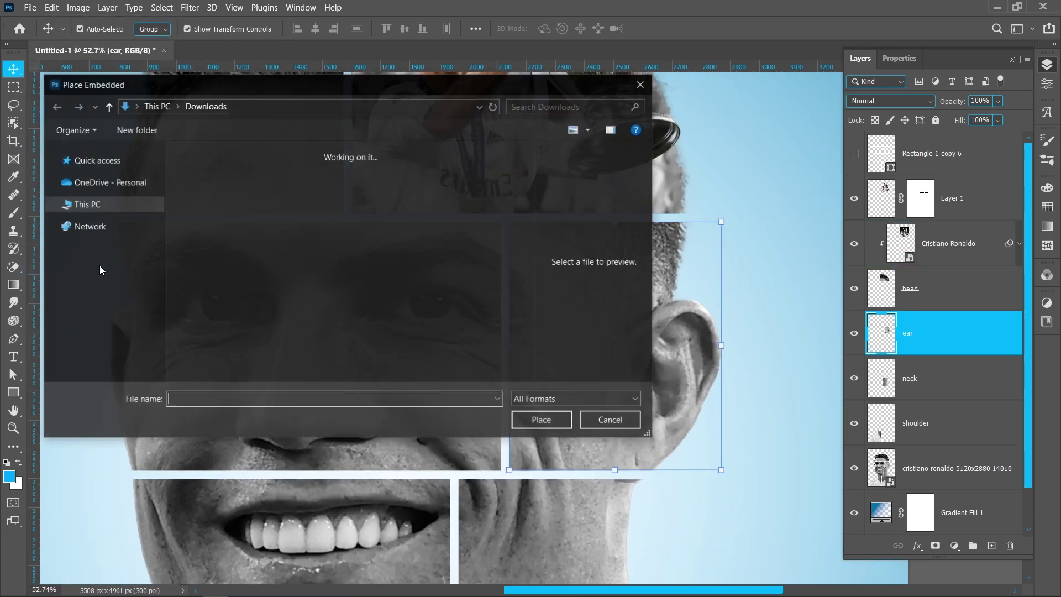
click(231, 327)
double_click(231, 327)
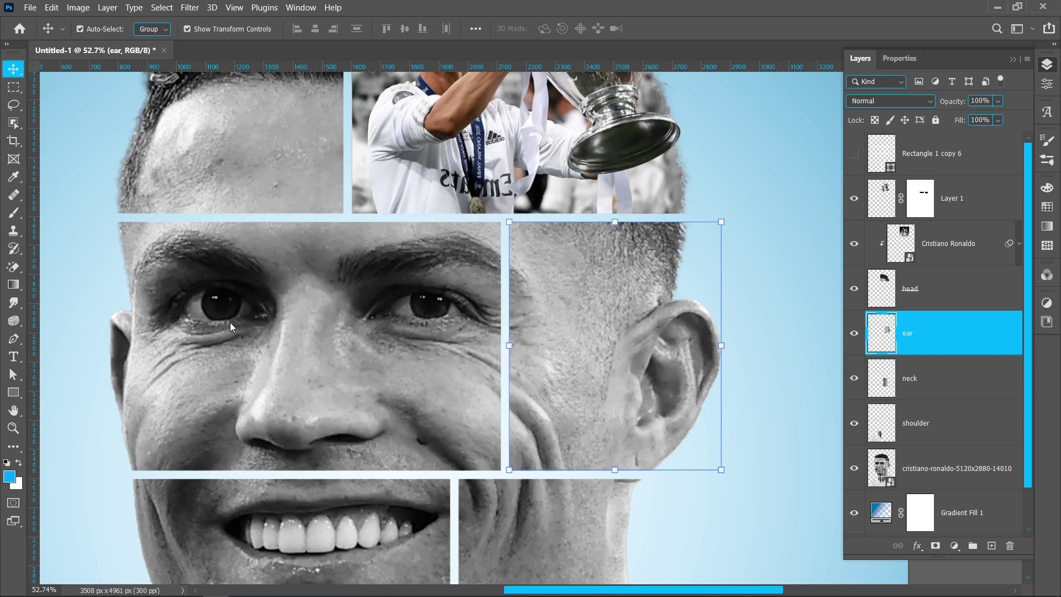
scroll(700, 304, up, 1)
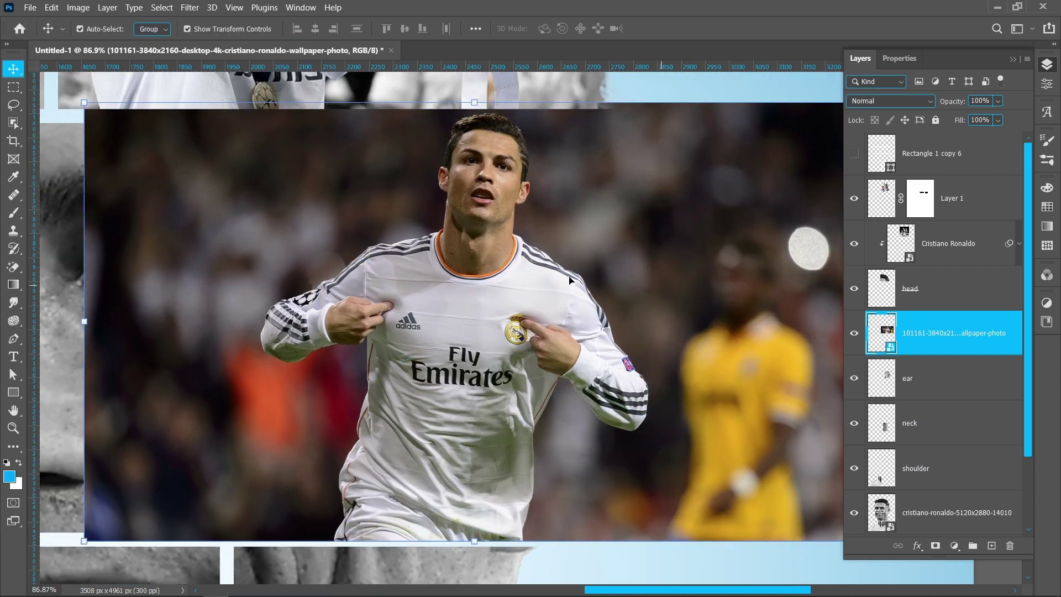
Step: Select the player in the newly placed photo with Select Subject and copy him to a new layer
click(14, 123)
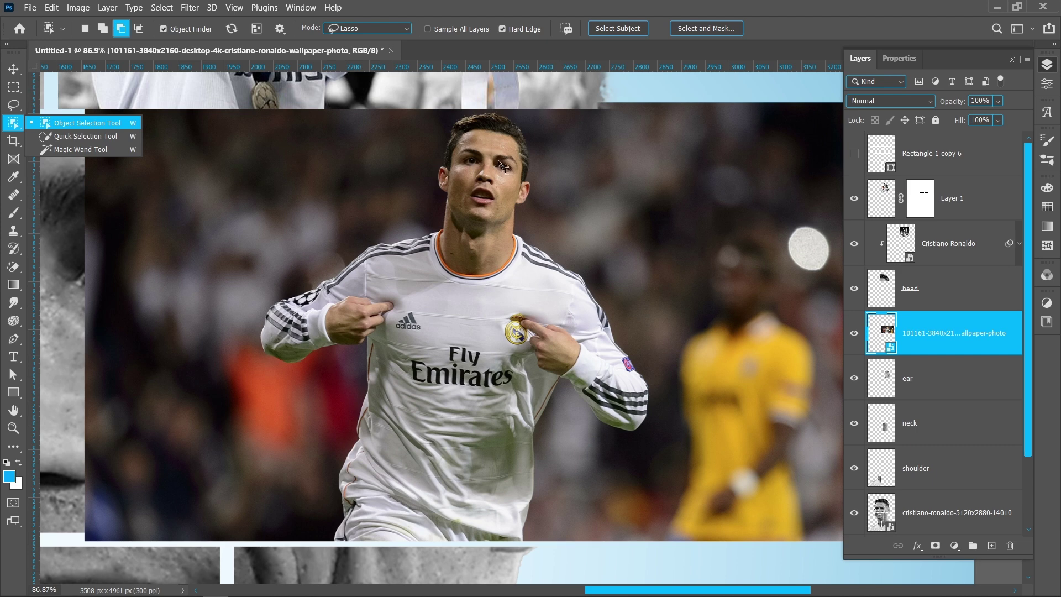
click(617, 29)
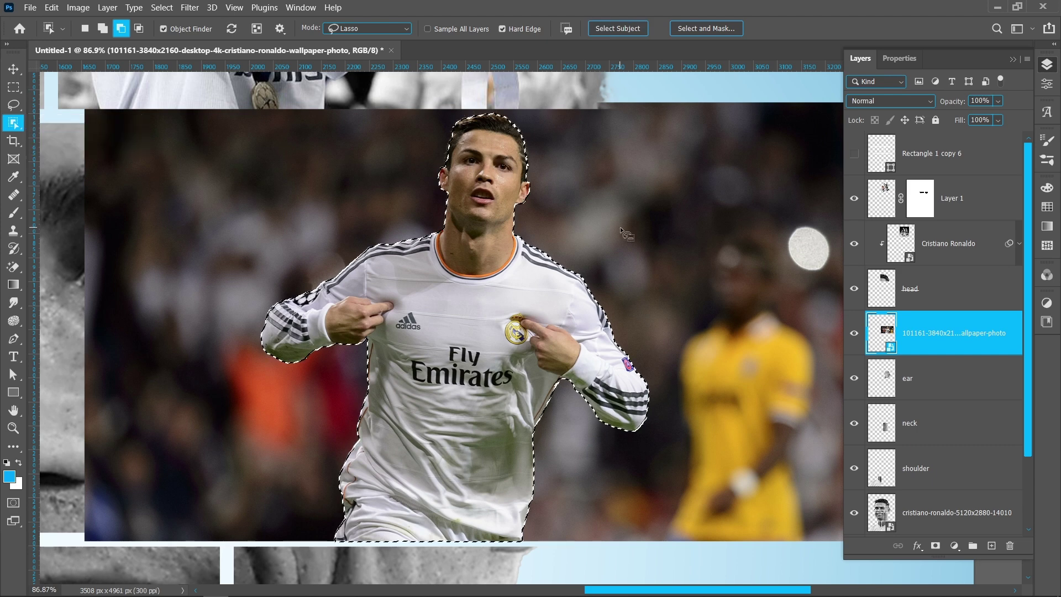
key(ctrl+j)
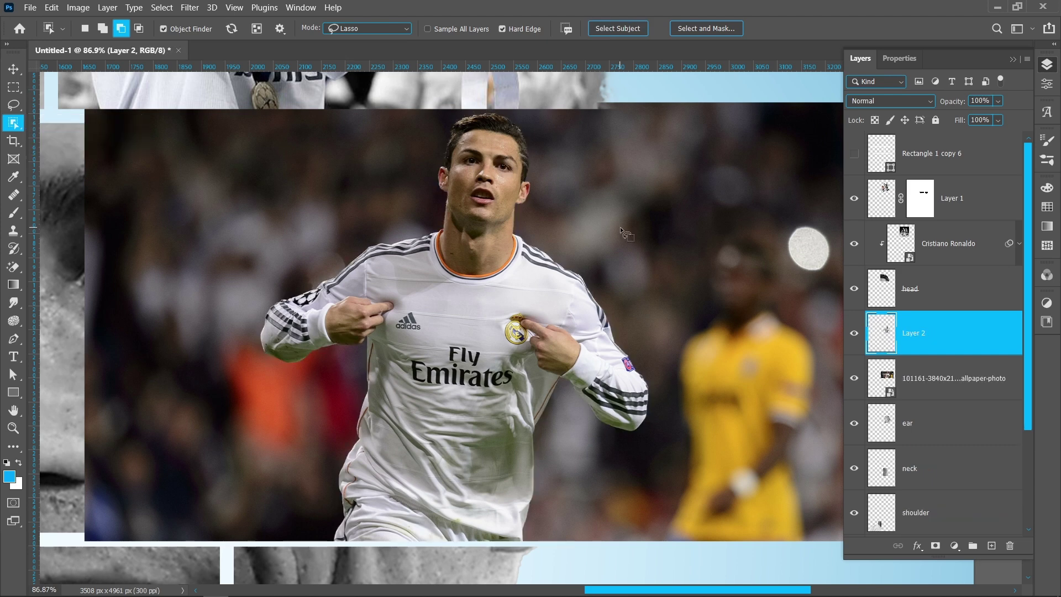
key(v)
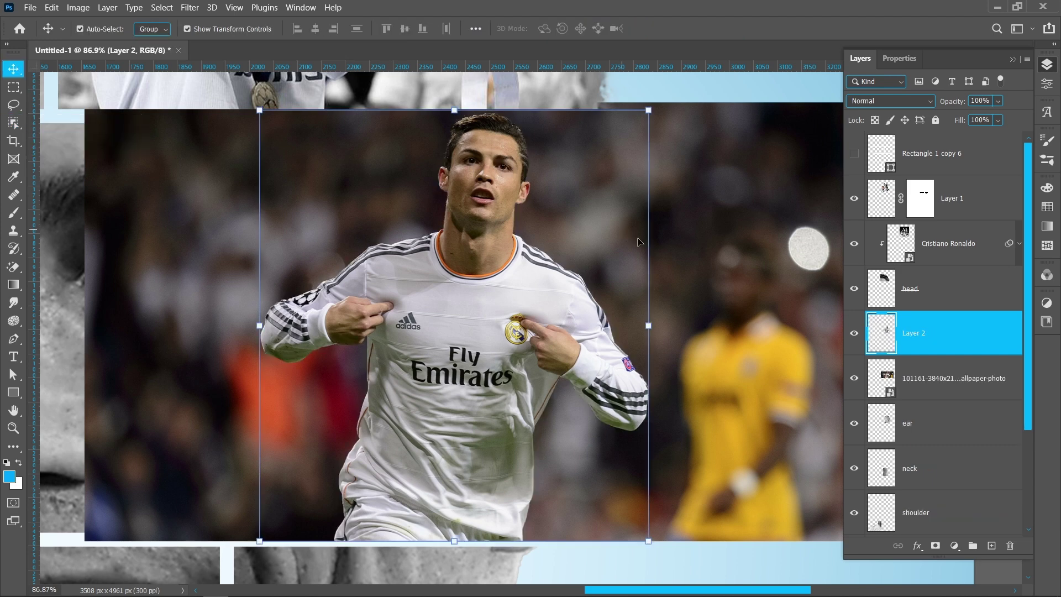
Step: Copy the trophy photo's Black & White smart filter to the newly placed photo and collapse the trophy photo's filter list
click(1019, 244)
drag(954, 313, 946, 393)
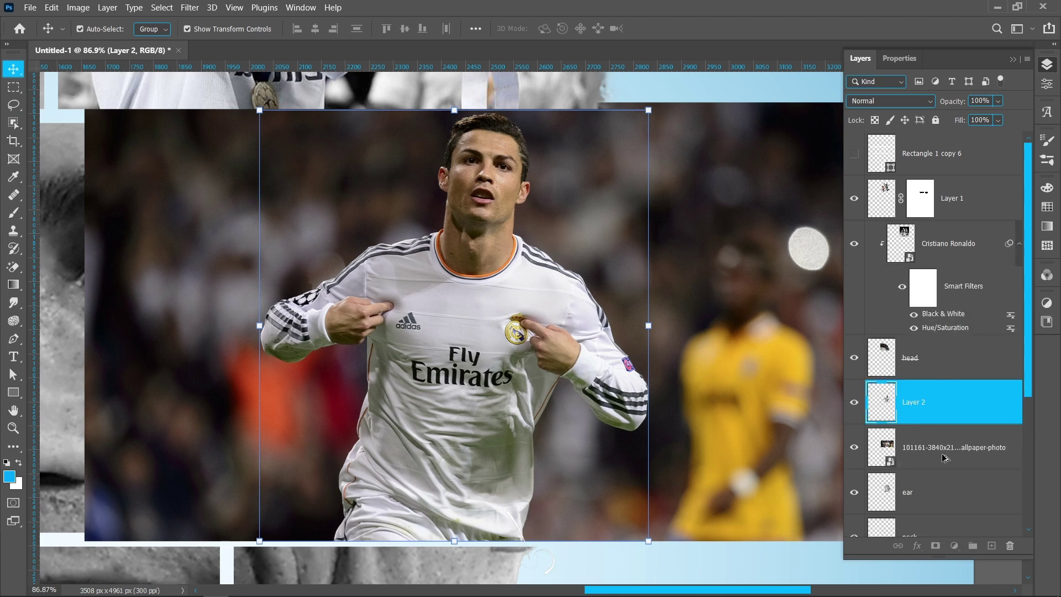
drag(943, 456, 944, 456)
click(1019, 244)
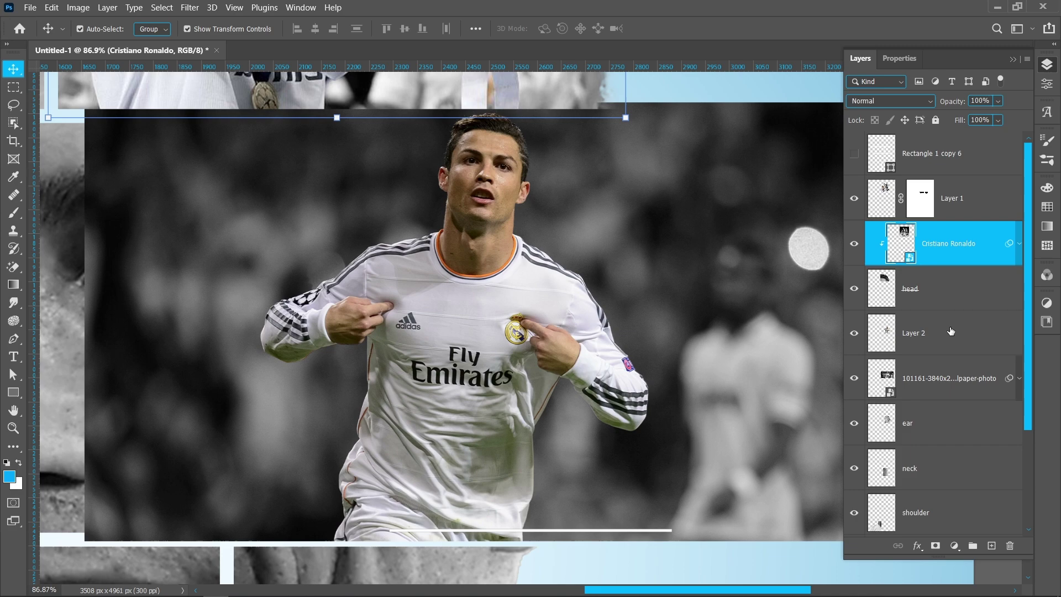
Step: Clip the newly placed black-and-white photo to the ear layer with a clipping mask
scroll(955, 316, down, 1)
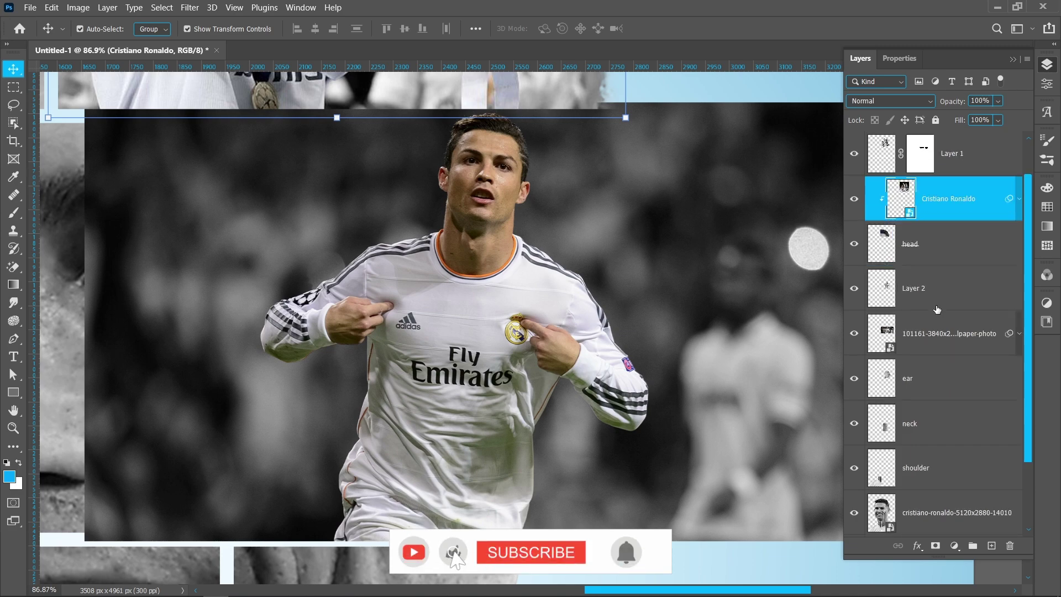
click(936, 331)
right_click(936, 328)
click(857, 342)
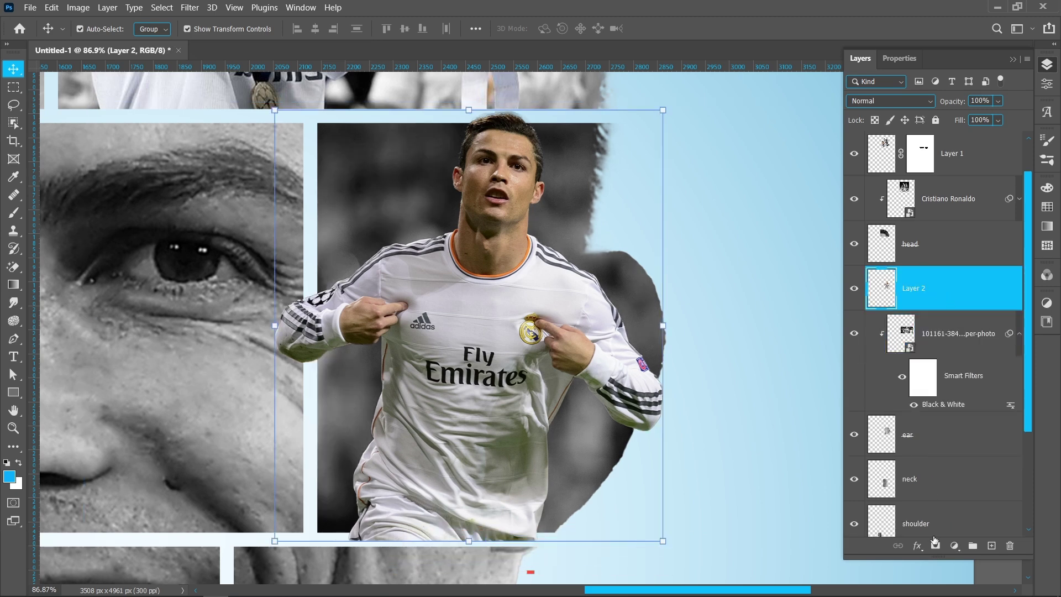
Step: Mask Layer 2 using the ear block's inverted outline, painting away the sleeve beyond its left edge and the shirt below it
click(934, 545)
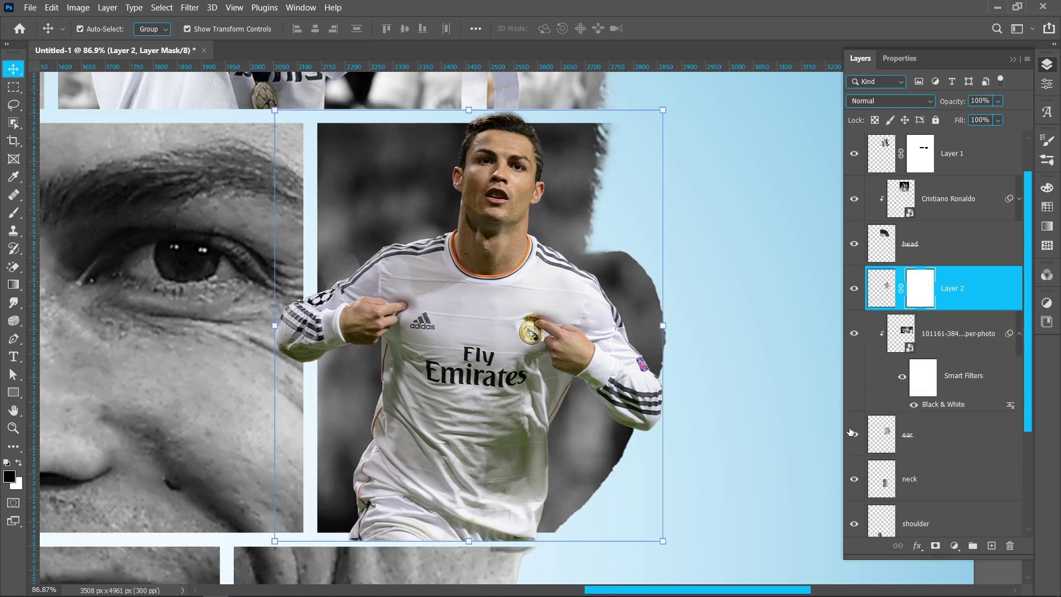
ctrl+click(883, 440)
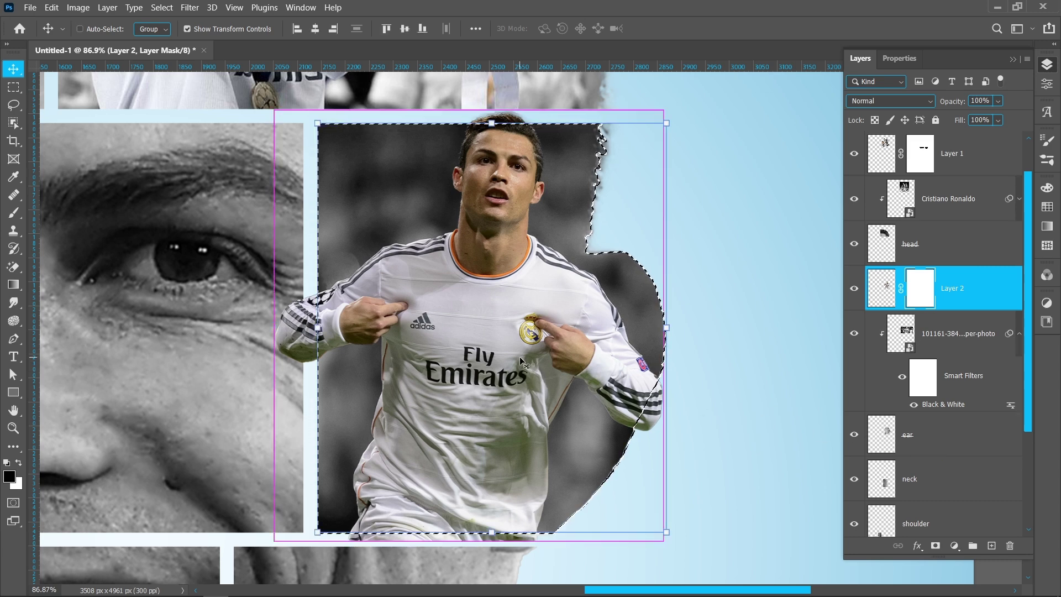
key(b)
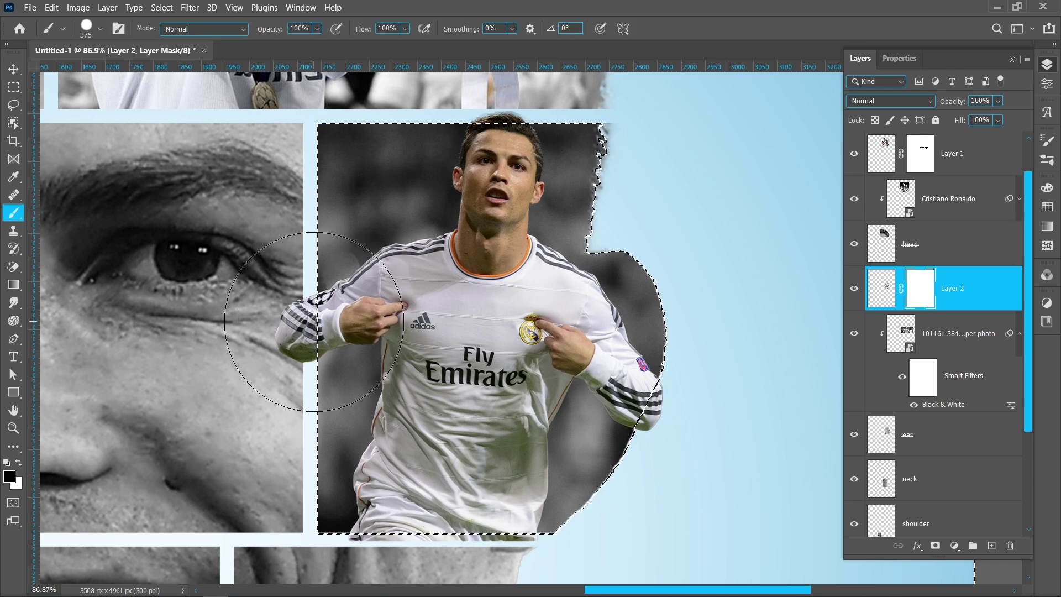
click(349, 380)
mouse_move(349, 379)
mouse_down()
mouse_move(420, 442)
mouse_move(390, 502)
mouse_move(414, 474)
mouse_up()
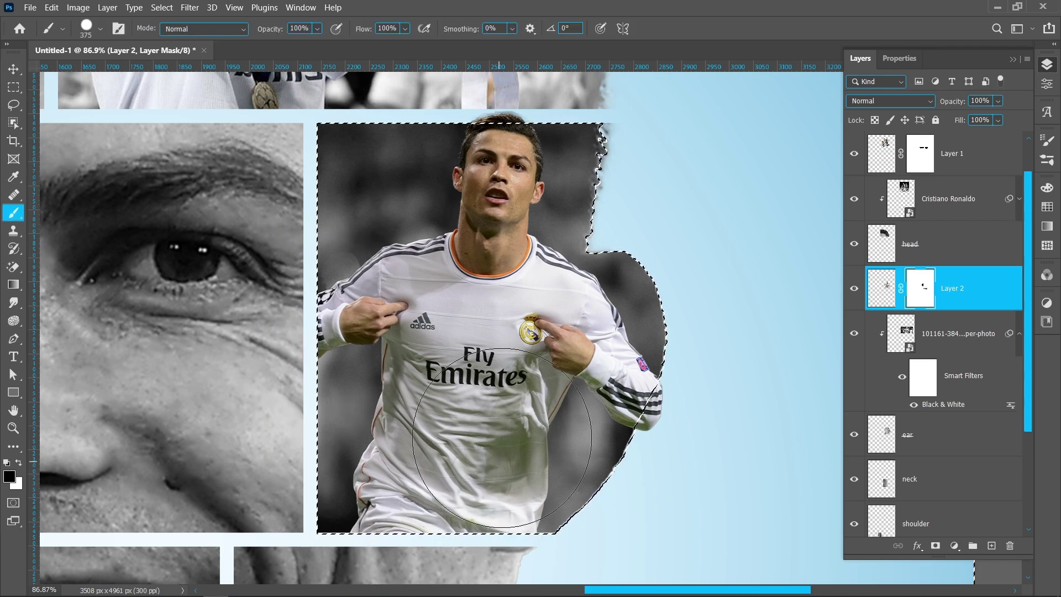
Step: Paint away the leftover background above the player's hair on Layer 2's mask, outside the ear block, and clear the selection
drag(497, 236, 496, 320)
scroll(498, 246, up, 5)
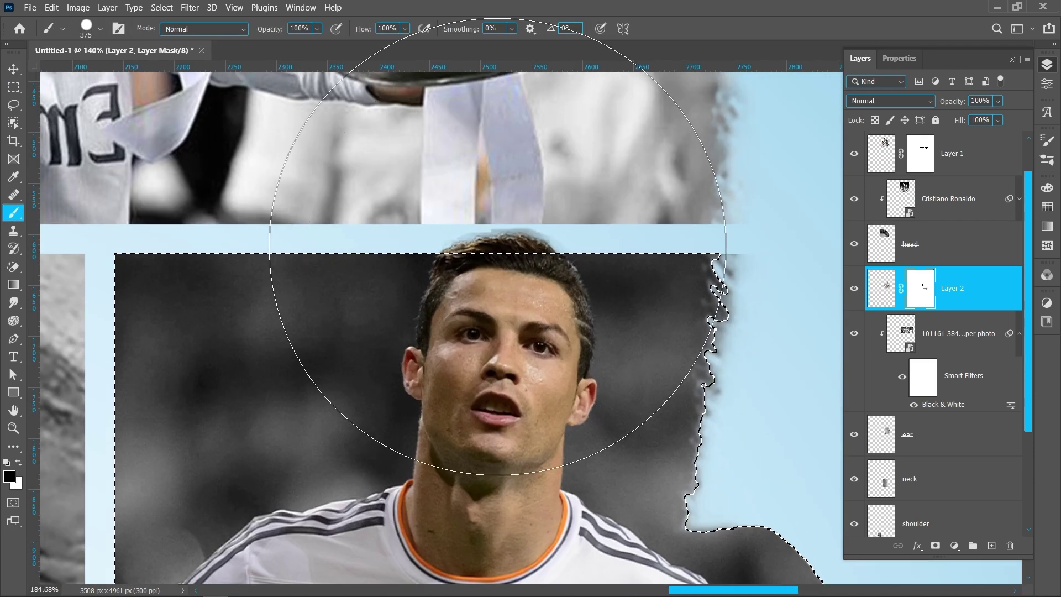
mouse_move(497, 246)
mouse_down()
mouse_move(479, 230)
mouse_move(497, 246)
mouse_move(529, 234)
mouse_move(532, 88)
mouse_move(533, 111)
mouse_up()
drag(539, 284, 514, 279)
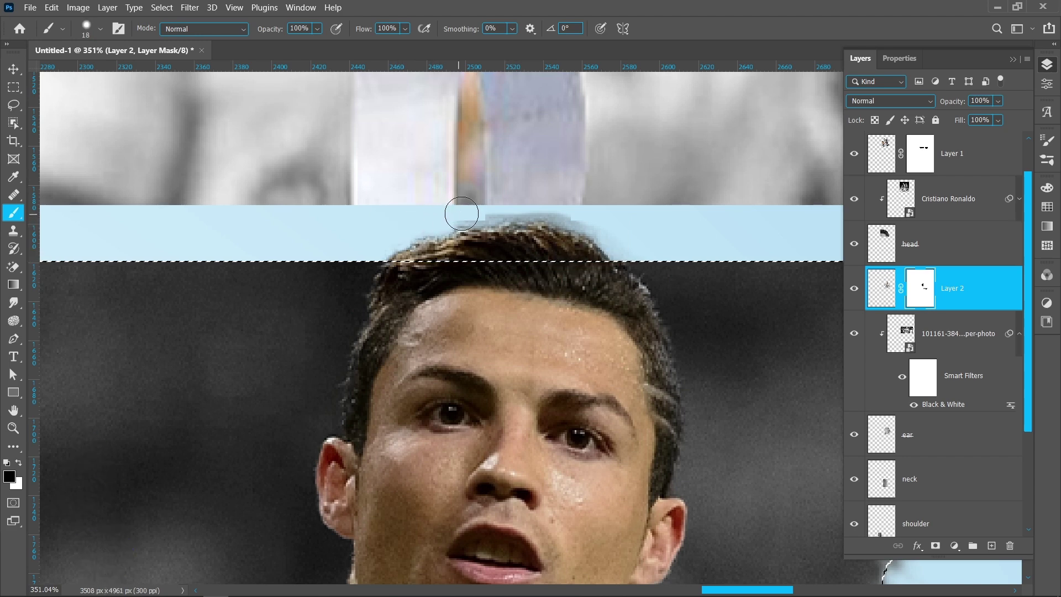
mouse_move(452, 206)
mouse_down()
mouse_move(548, 193)
mouse_move(526, 193)
mouse_move(520, 200)
mouse_move(586, 205)
mouse_up()
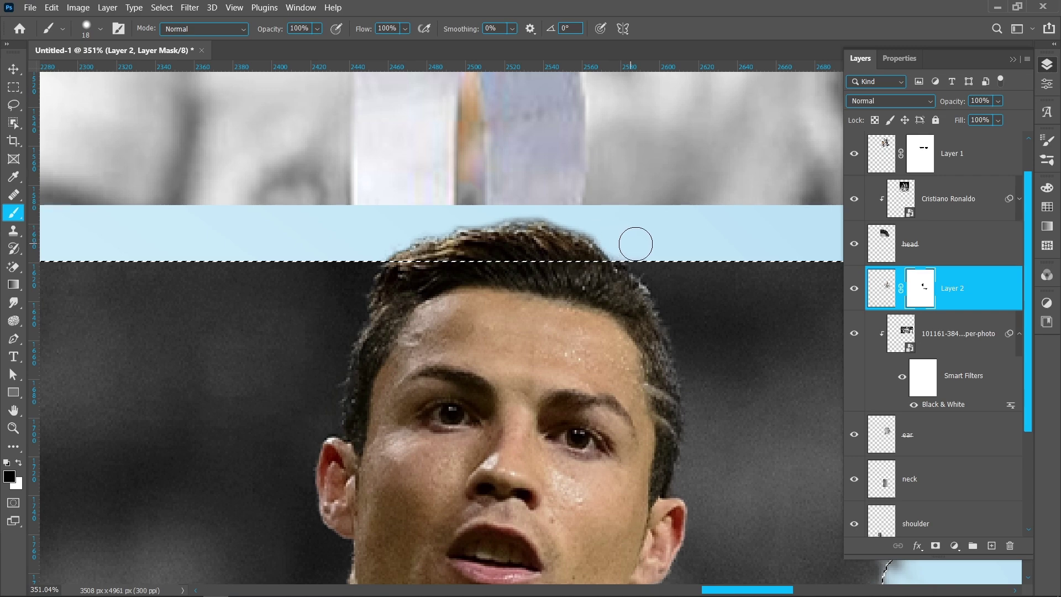
scroll(450, 208, down, 5)
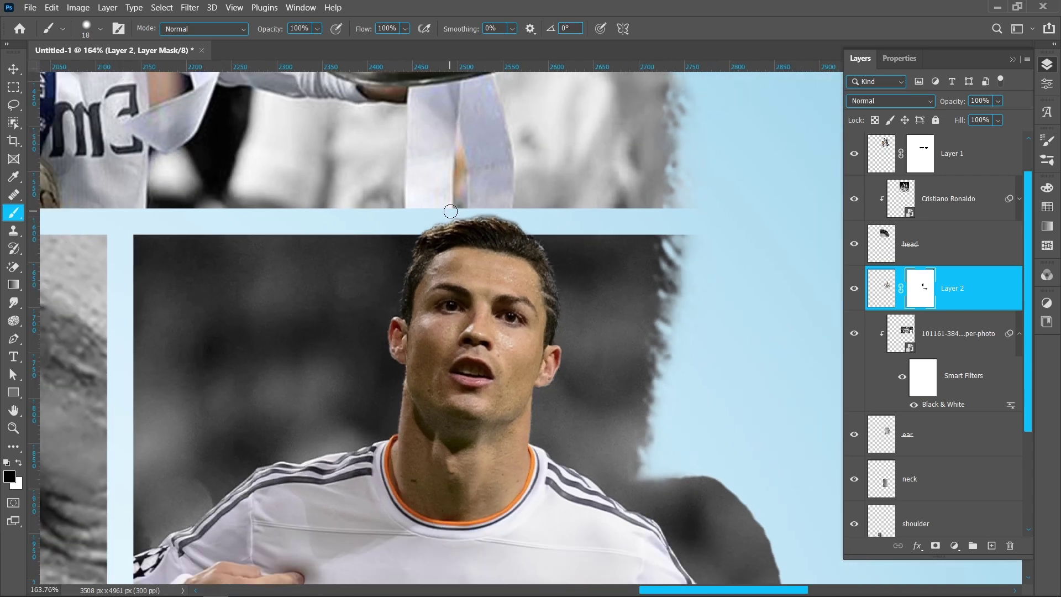
scroll(424, 276, down, 4)
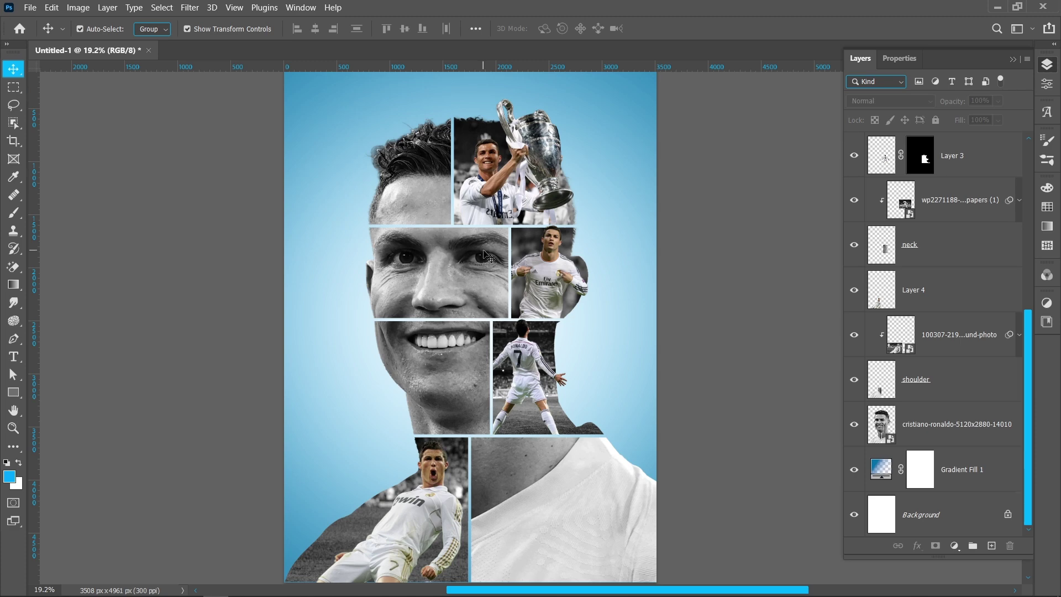
Step: Draw a rectangle about 1388 x 894 px covering the portrait's eye block, directly above the portrait layer
scroll(487, 255, up, 3)
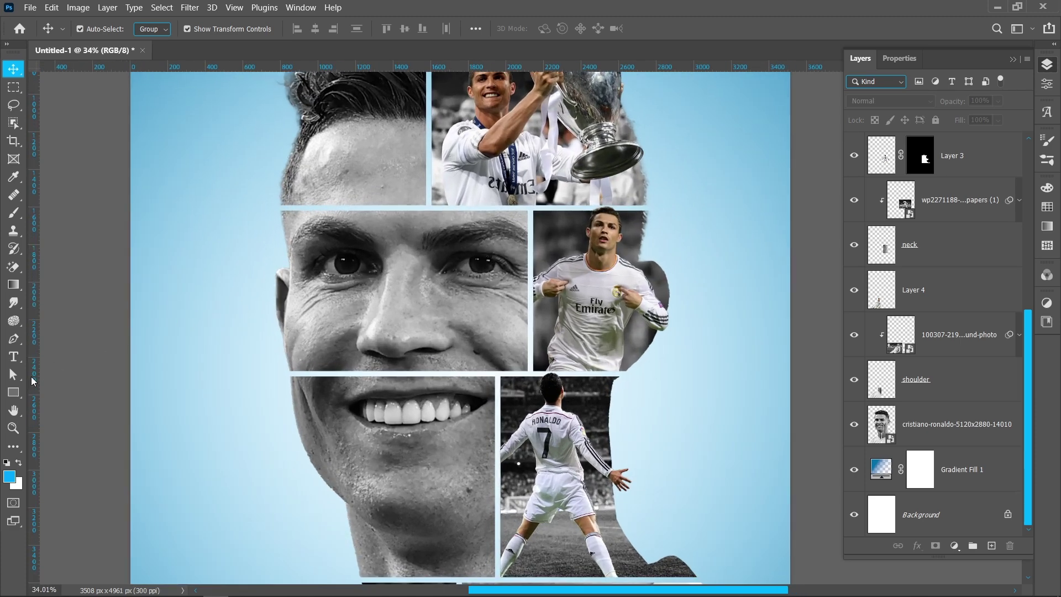
click(13, 393)
scroll(260, 224, up, 2)
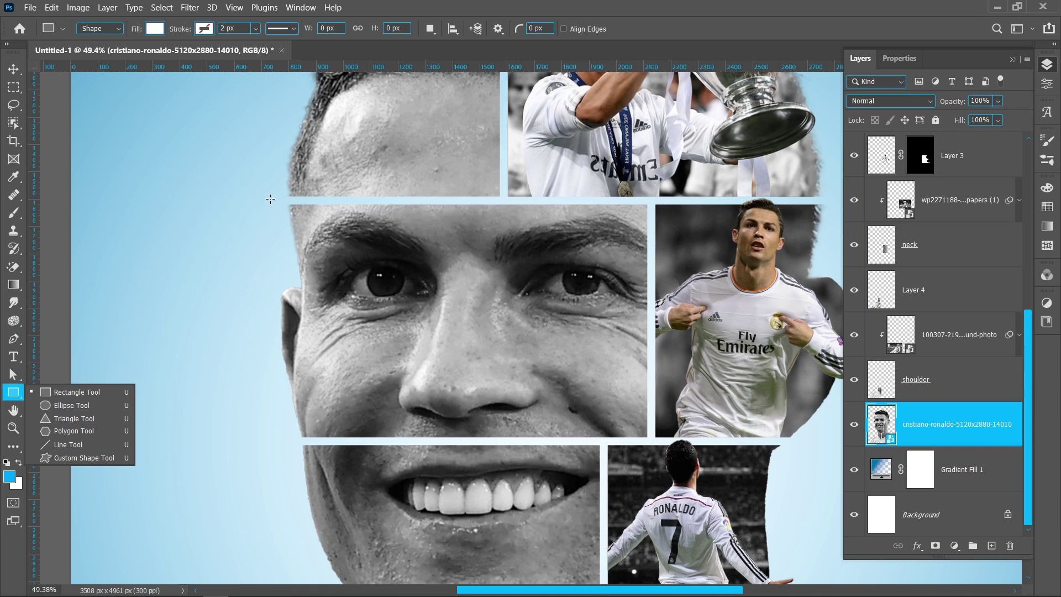
click(270, 198)
drag(271, 199, 649, 442)
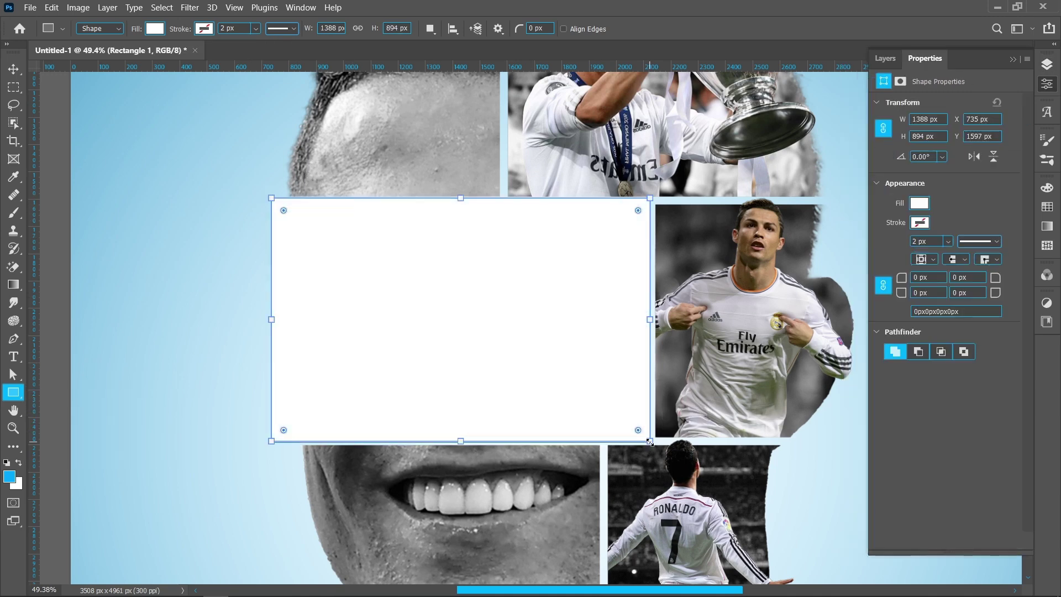
Step: Fill the rectangle with bright blue, picking a slightly more muted shade than 00a8ff
click(155, 29)
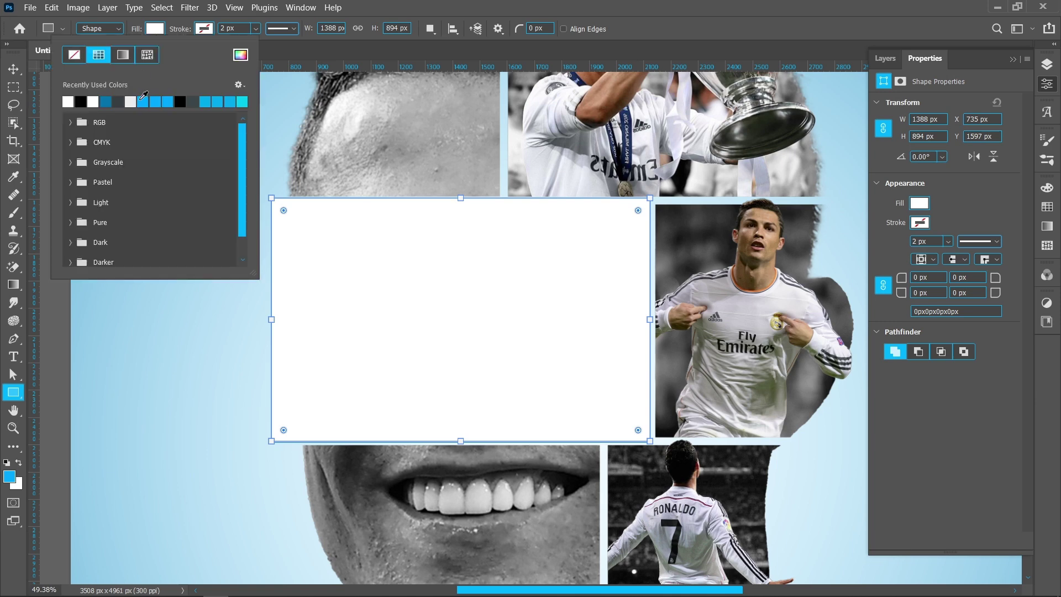
click(142, 101)
click(241, 55)
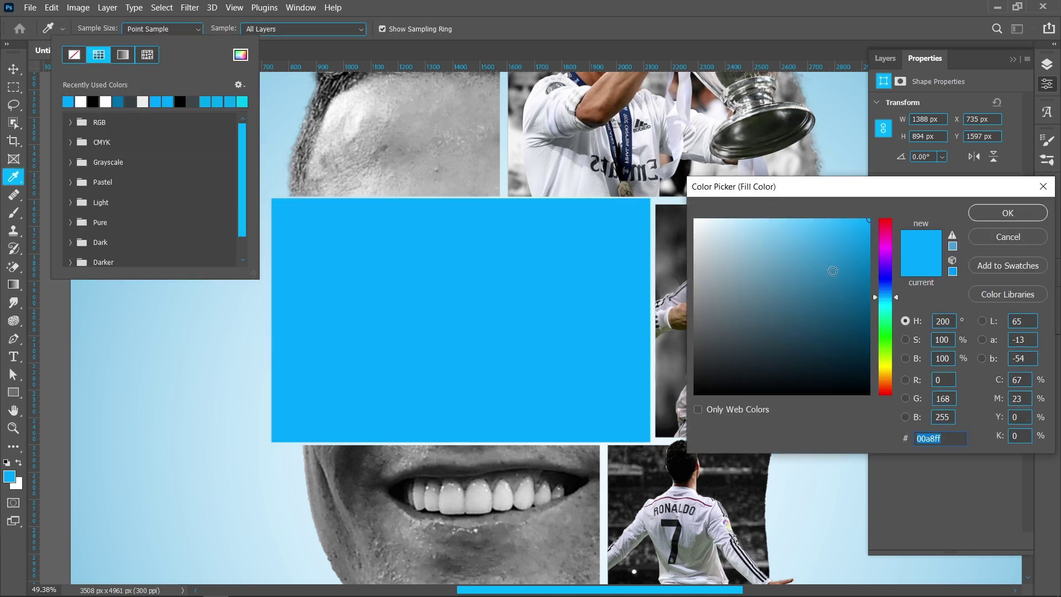
drag(870, 225, 881, 227)
click(989, 213)
key(Escape)
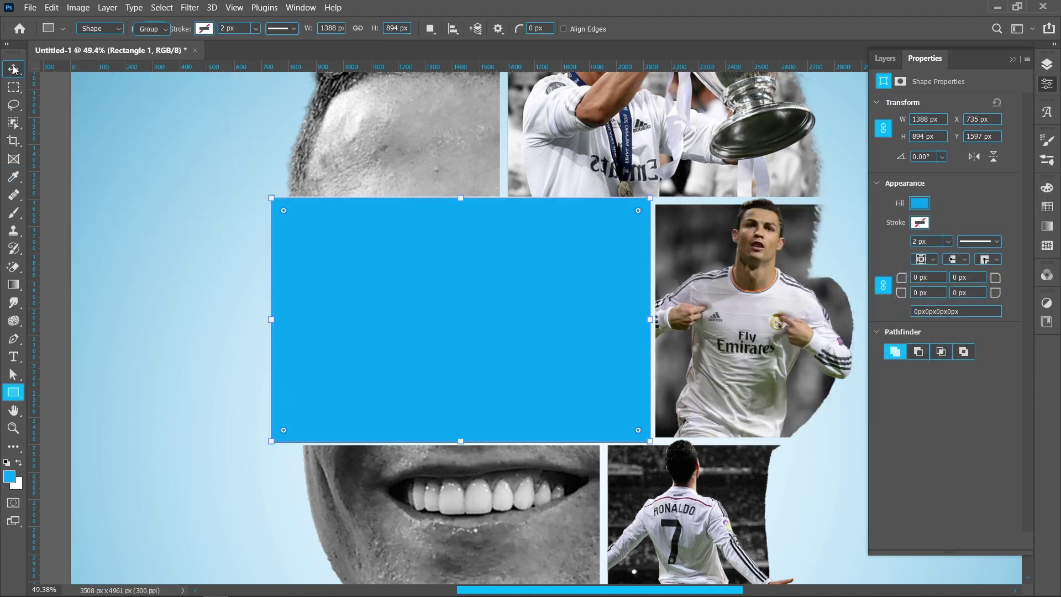
Step: Set the blue rectangle's blend mode to Soft Light and clip it to the portrait layer
key(v)
click(1047, 64)
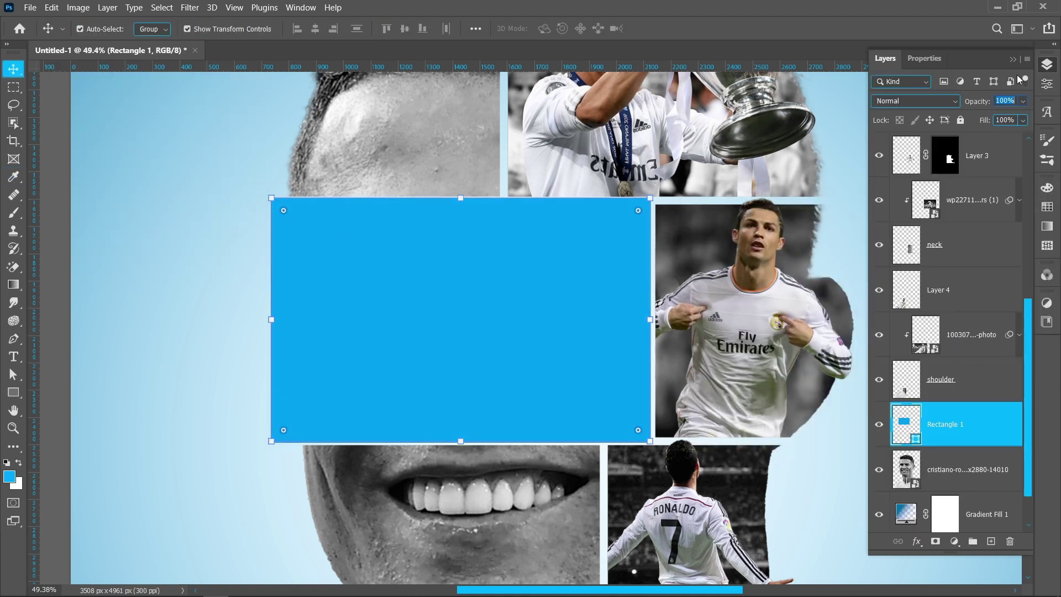
click(921, 103)
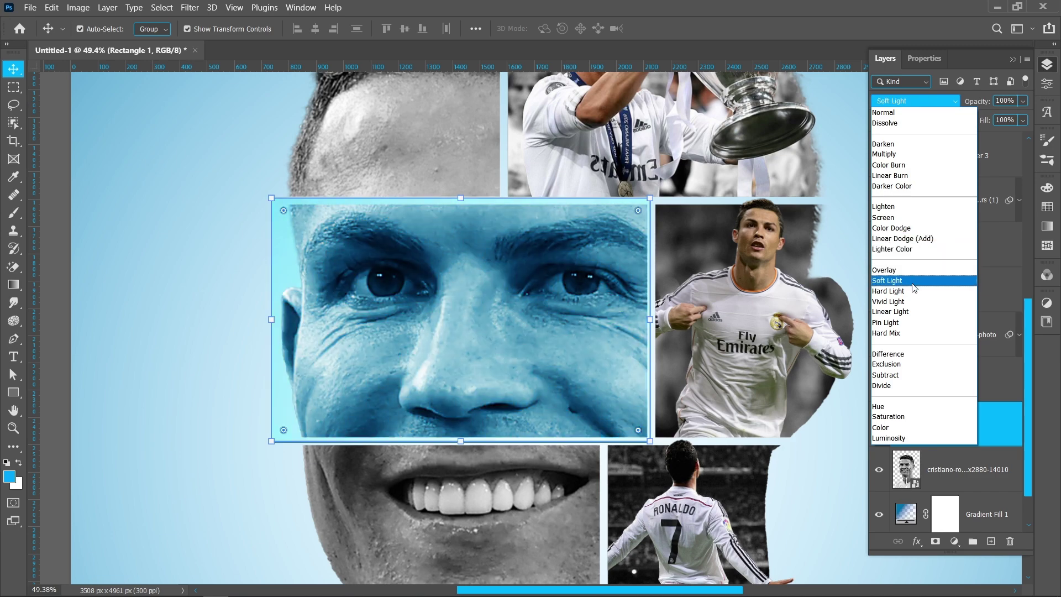
click(912, 283)
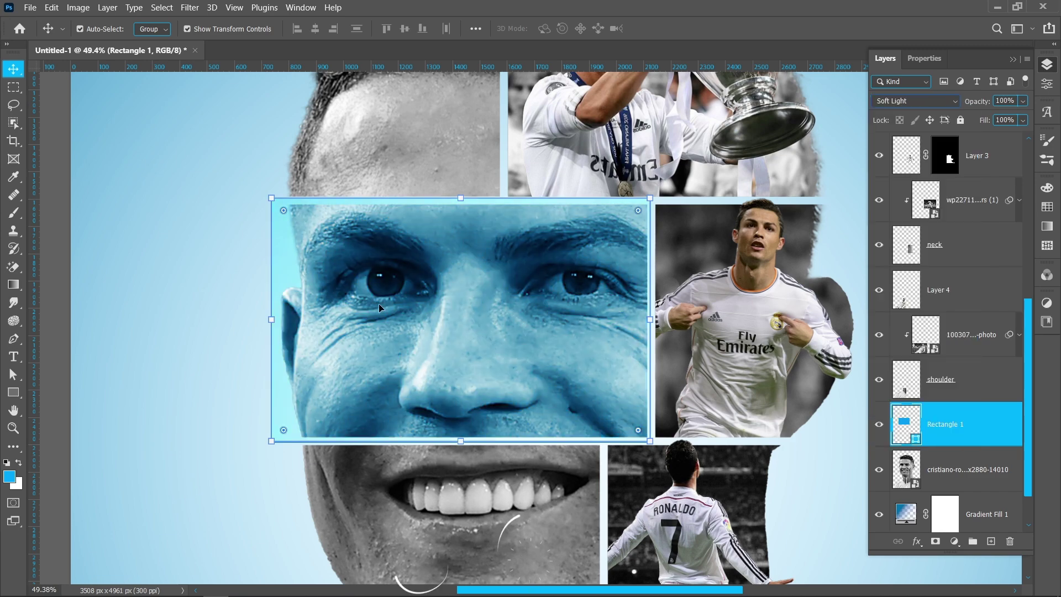
scroll(963, 385, down, 2)
right_click(963, 385)
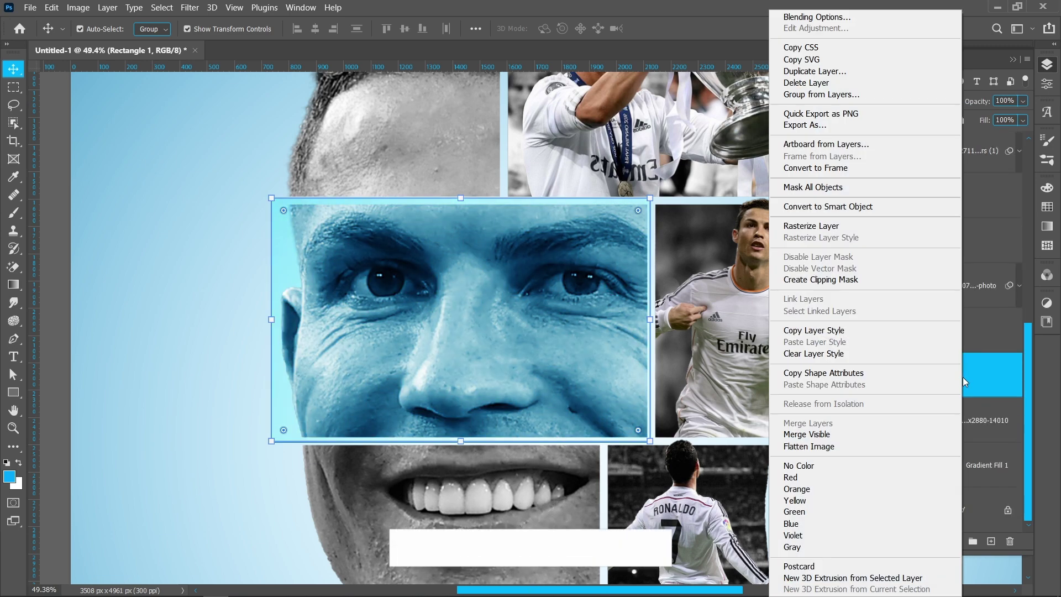
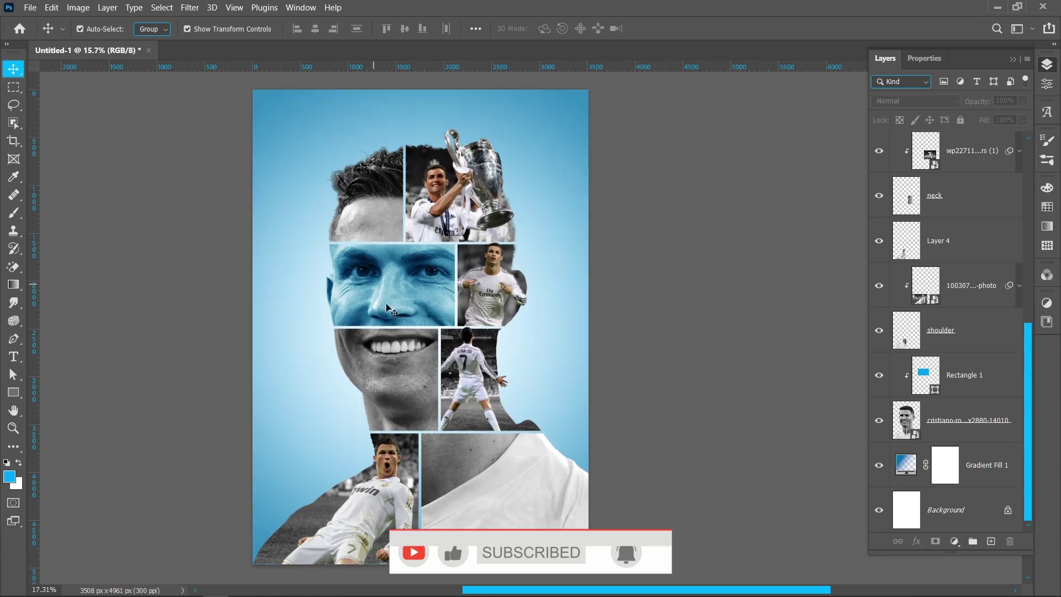
Step: Split the rectangle's Blend If sliders for the underlying layer to 0/69 in the shadows and 187/255 in the highlights
click(417, 300)
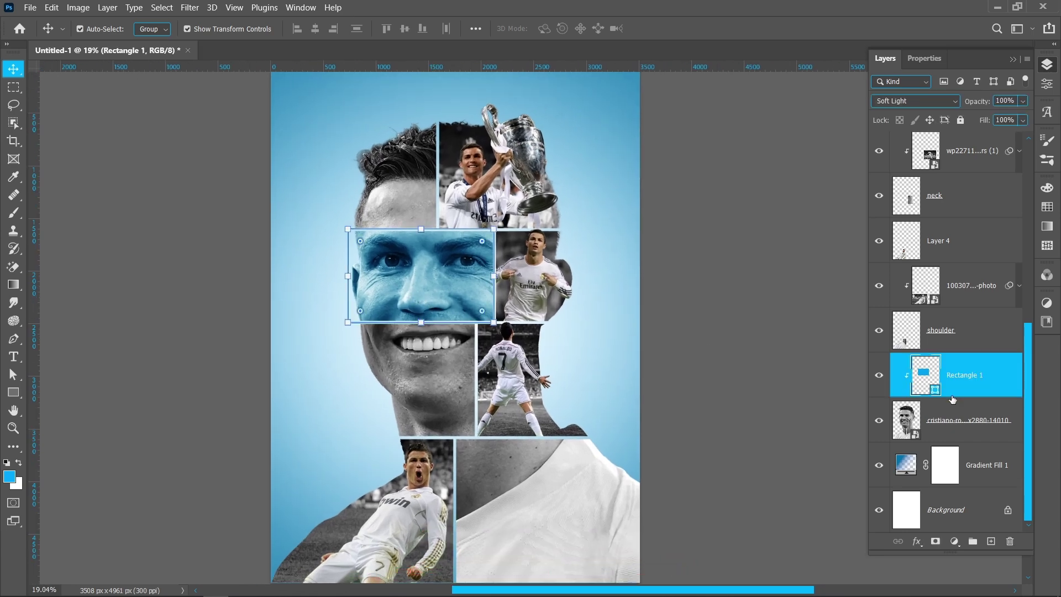
double_click(996, 376)
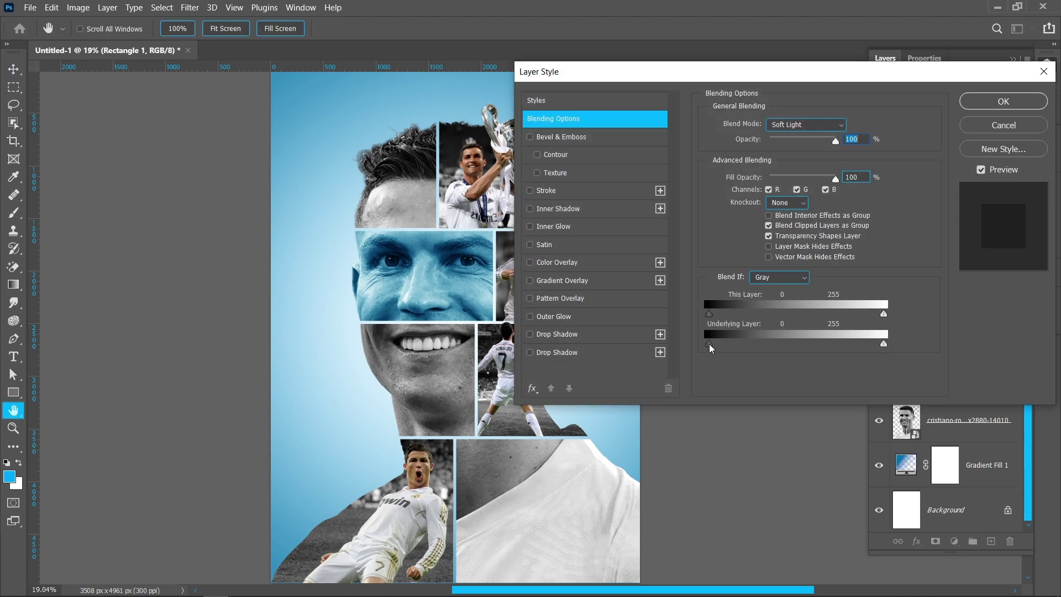
scroll(446, 352, right, 3)
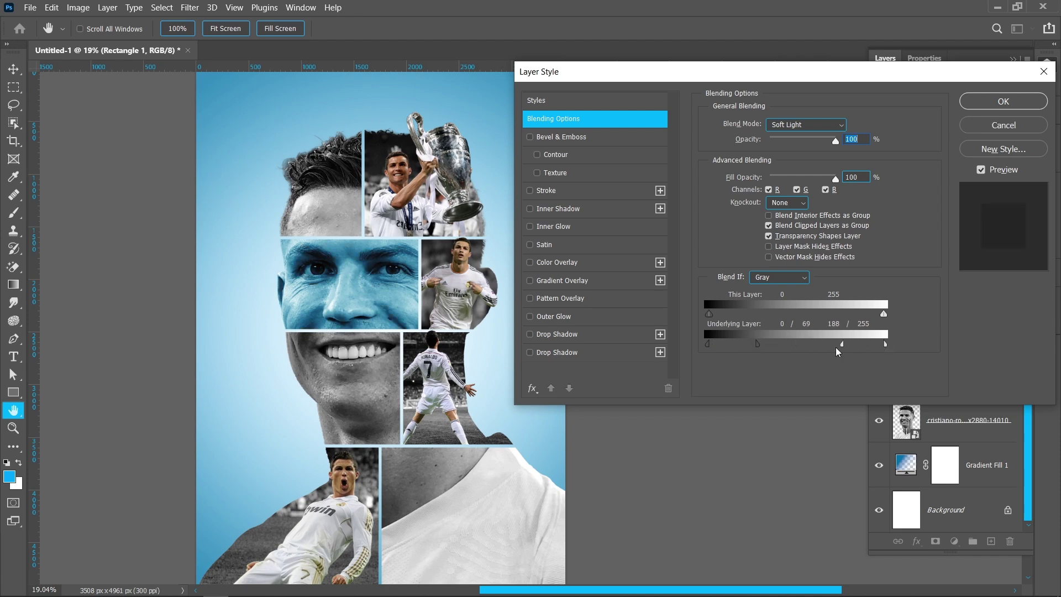
drag(740, 343, 845, 345)
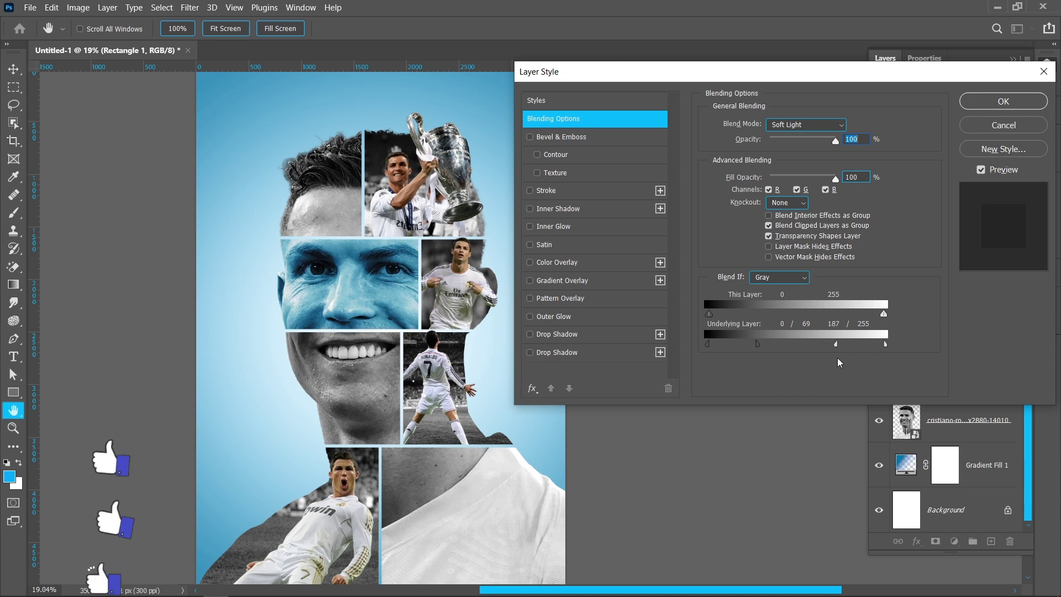
key(Return)
key(v)
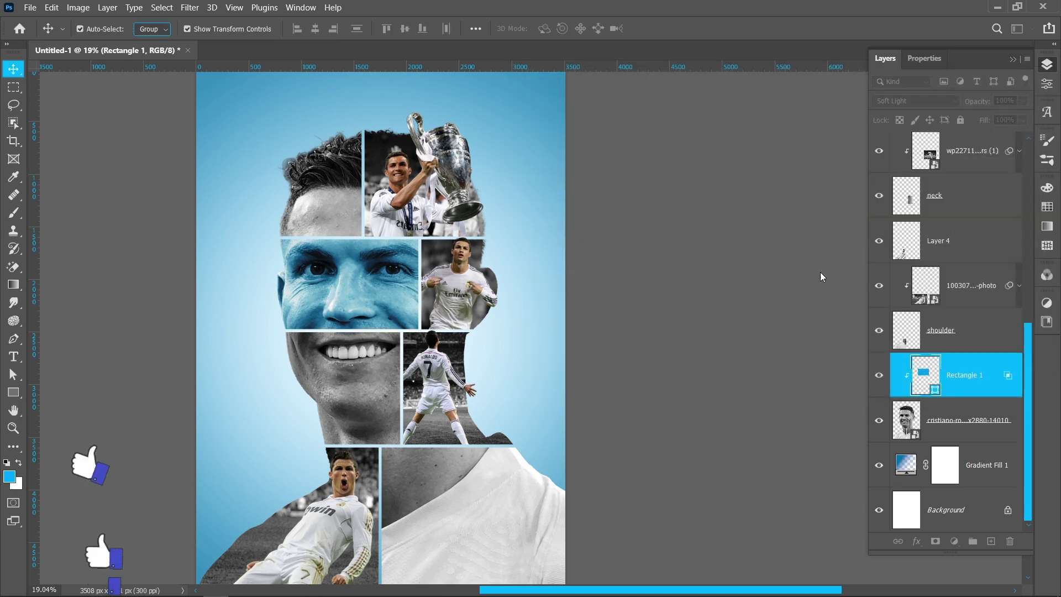
Step: Duplicate the blue rectangle onto the white shirt block and nudge it into line with the block's upper-left corner
drag(595, 367, 656, 267)
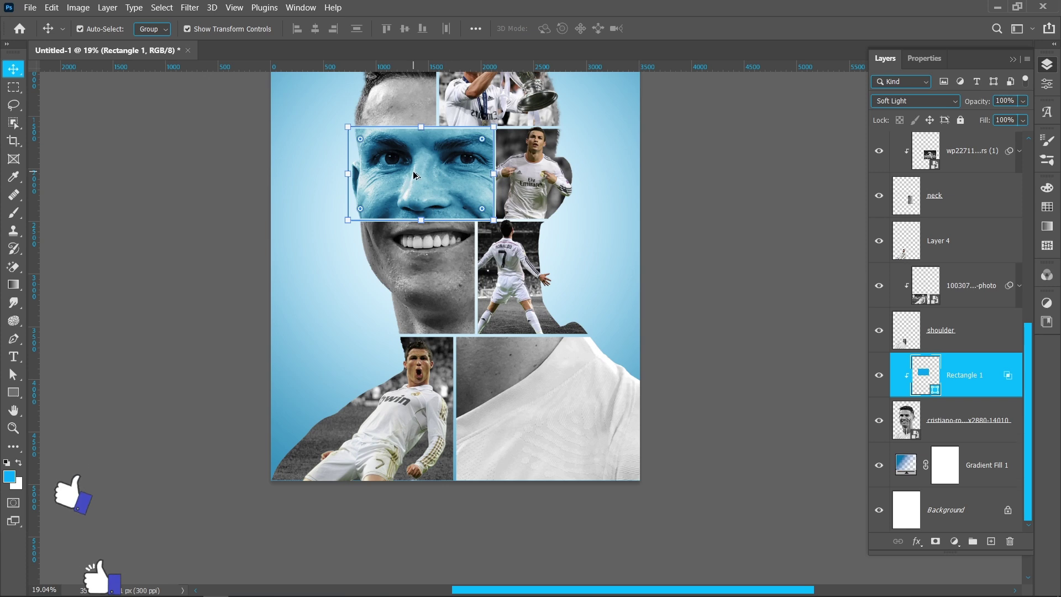
drag(413, 172, 519, 380)
scroll(519, 380, up, 5)
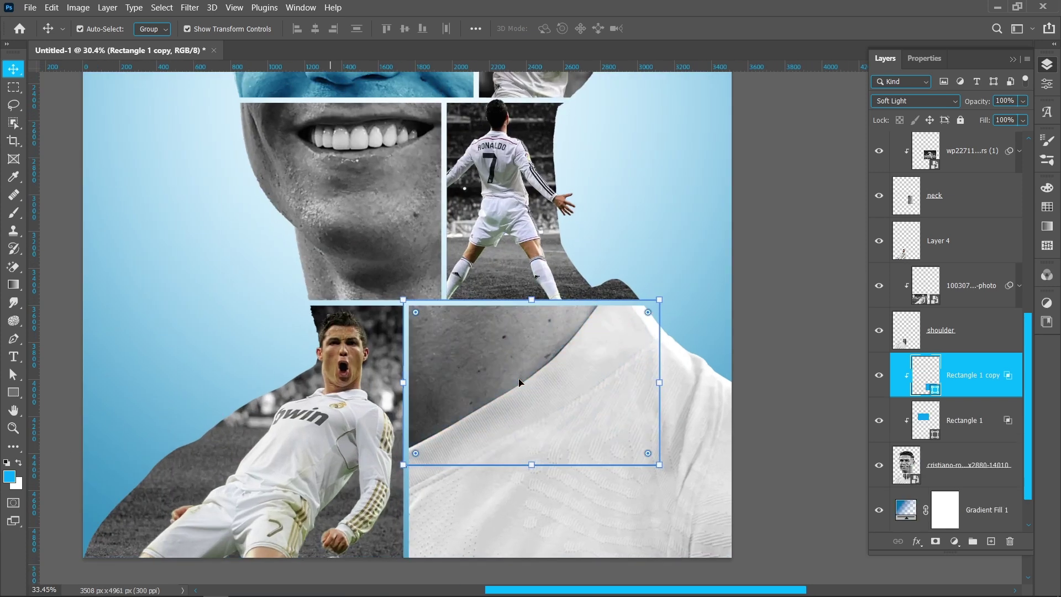
key(shift+Down)
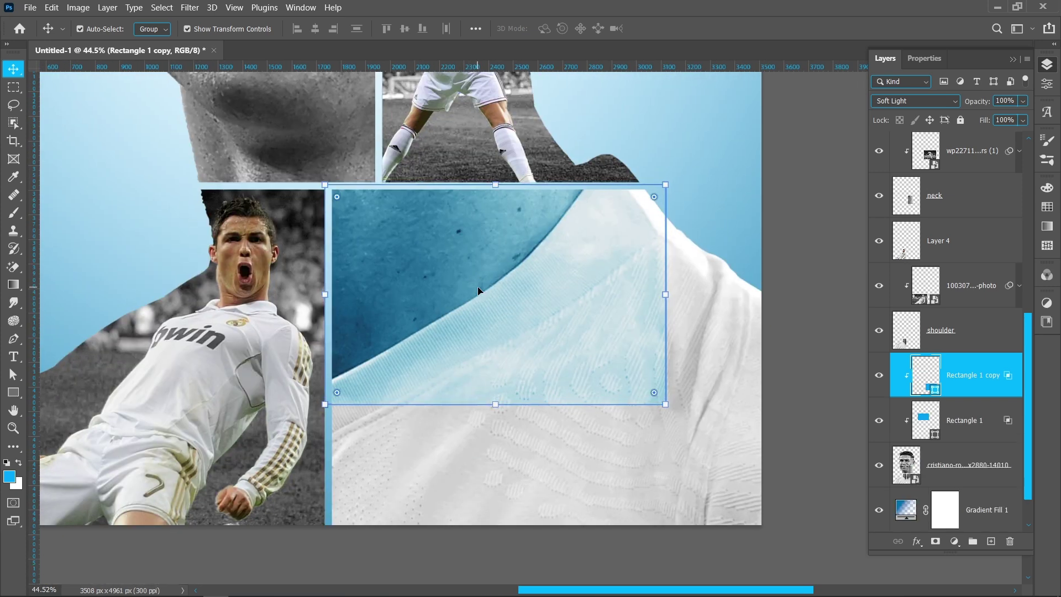
key(shift+Right)
key(shift+Right)
key(shift+Down)
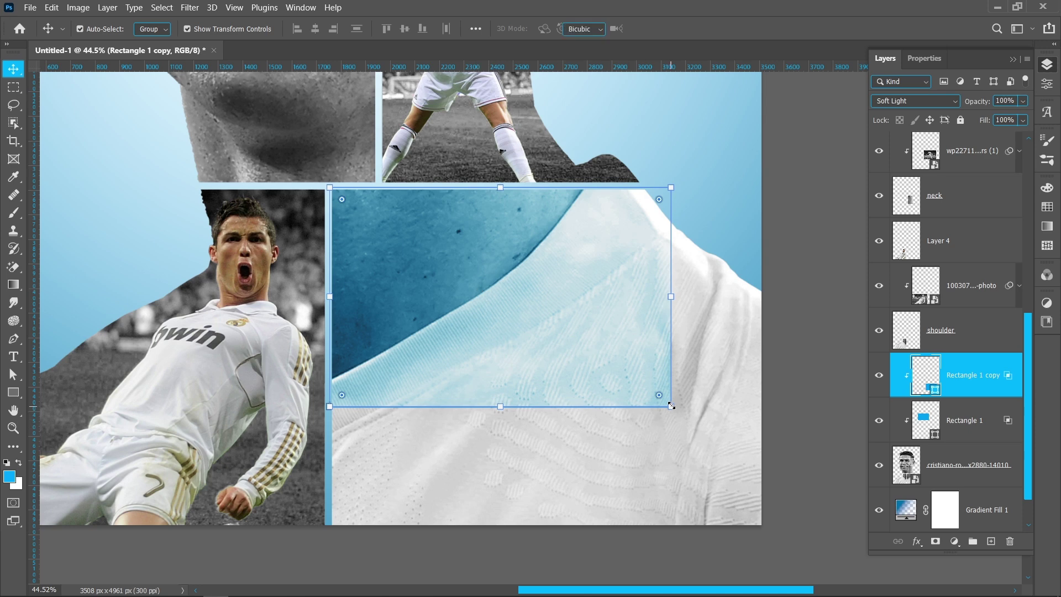
Step: Stretch the rectangle copy to about 154% width and 160% height so it covers the whole shirt block, and deselect it
drag(671, 407, 853, 526)
drag(590, 525, 591, 537)
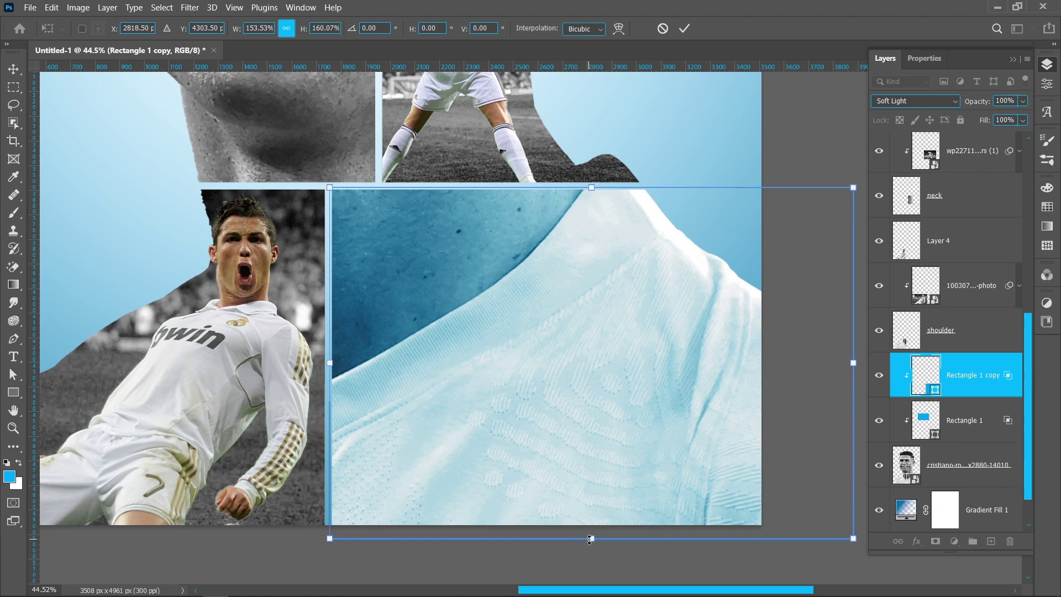
key(Return)
scroll(601, 415, down, 1)
scroll(601, 414, down, 6)
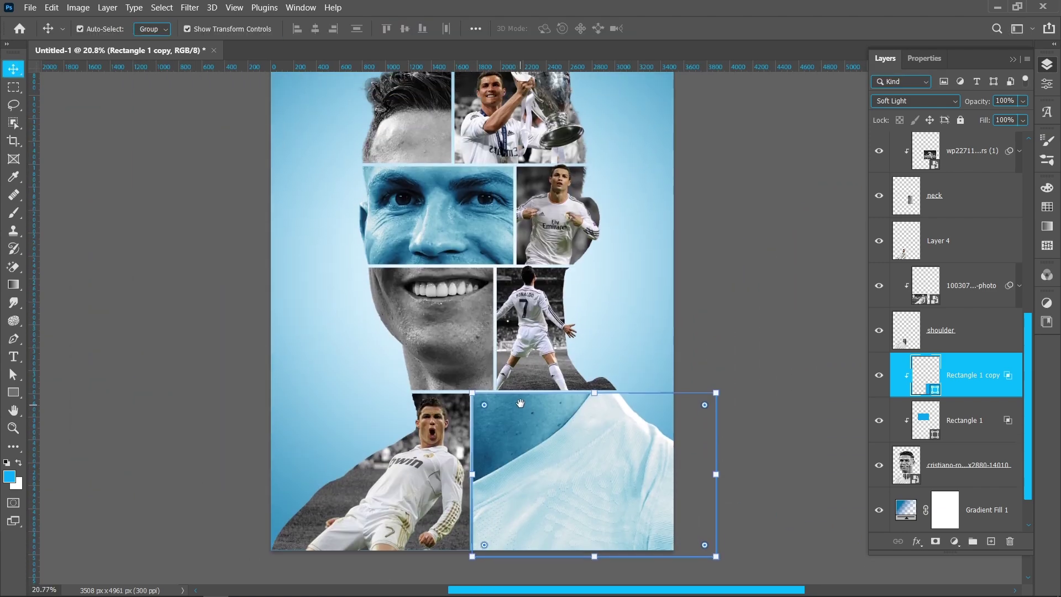
click(640, 353)
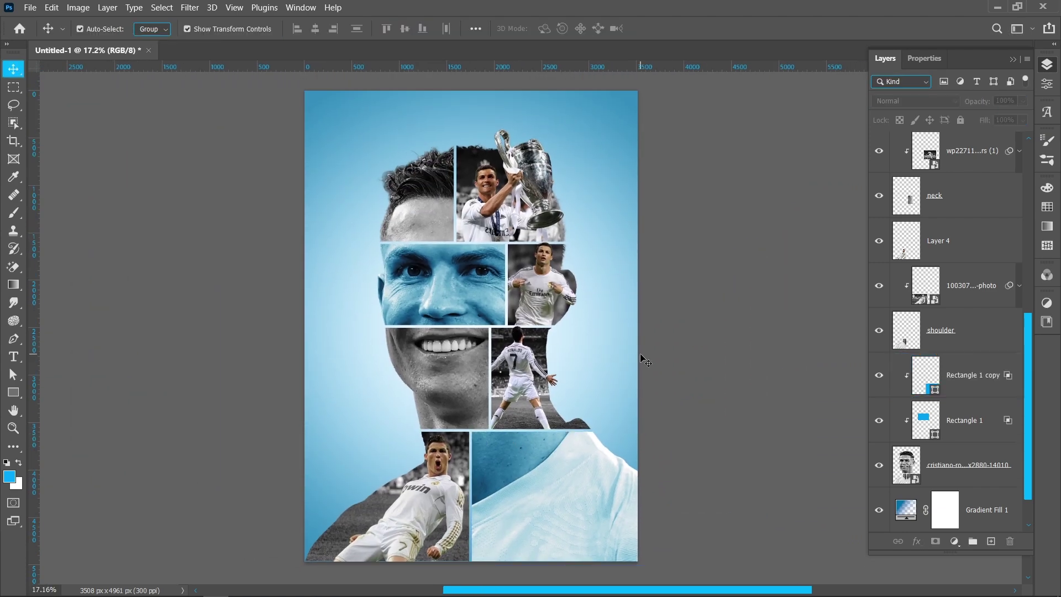
Step: Duplicate the eye block's blue rectangle onto the trophy block, aligning its left edge with the block
click(490, 311)
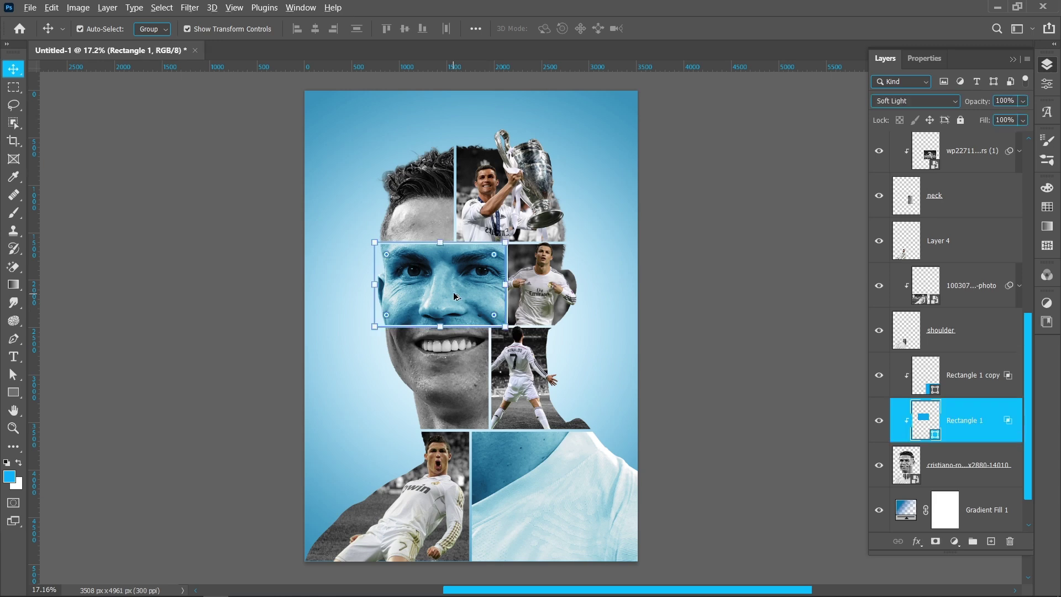
drag(454, 296, 517, 181)
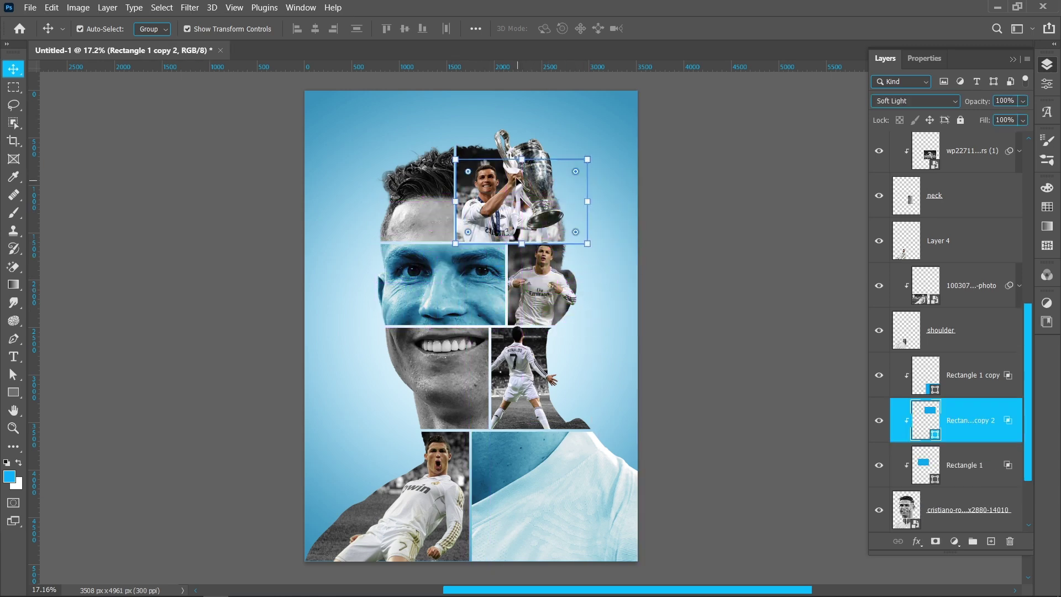
alt+scroll(518, 180, up, 4)
drag(513, 243, 515, 266)
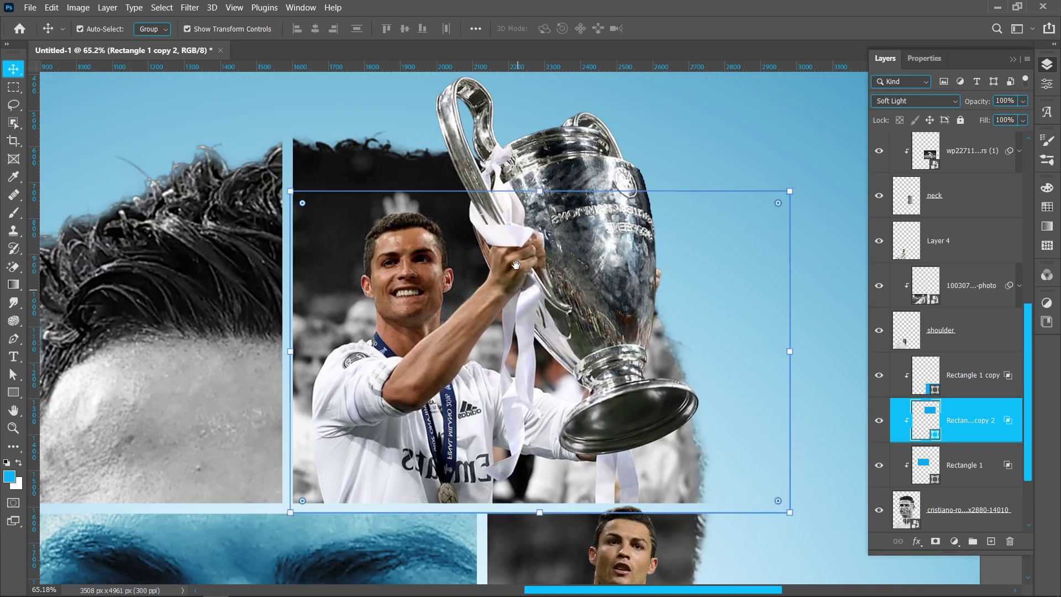
Step: Nudge the trophy block's rectangle up to the block's lower edge and extend its upper edge above the block
key(Up)
key(Up)
key(Up)
key(Up)
key(Up)
key(Up)
key(Up)
key(Up)
key(Up)
key(Up)
key(Up)
key(Up)
key(Up)
key(Up)
key(Up)
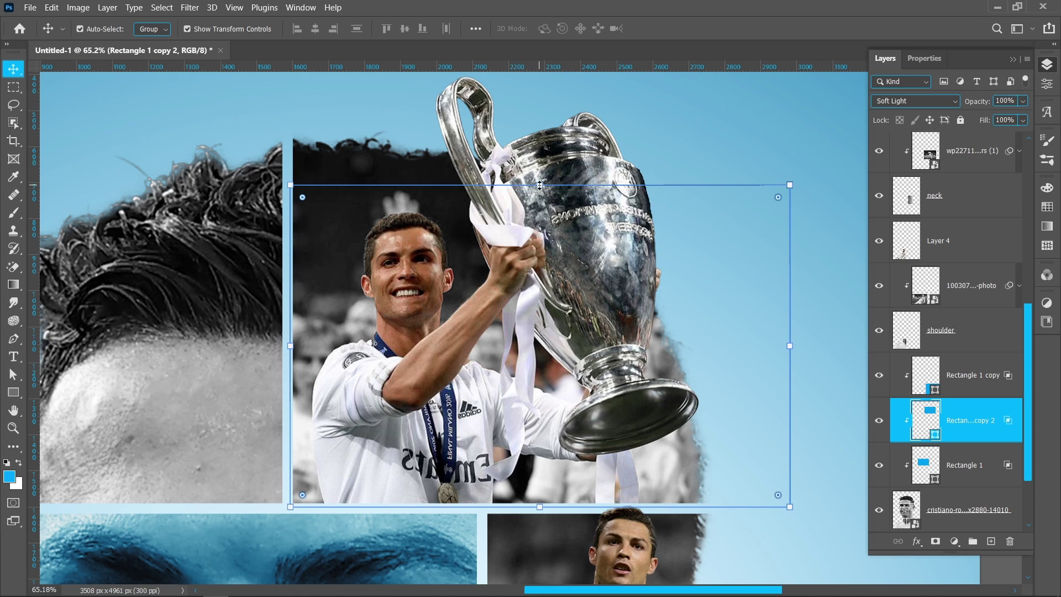
drag(539, 185, 522, 105)
key(Return)
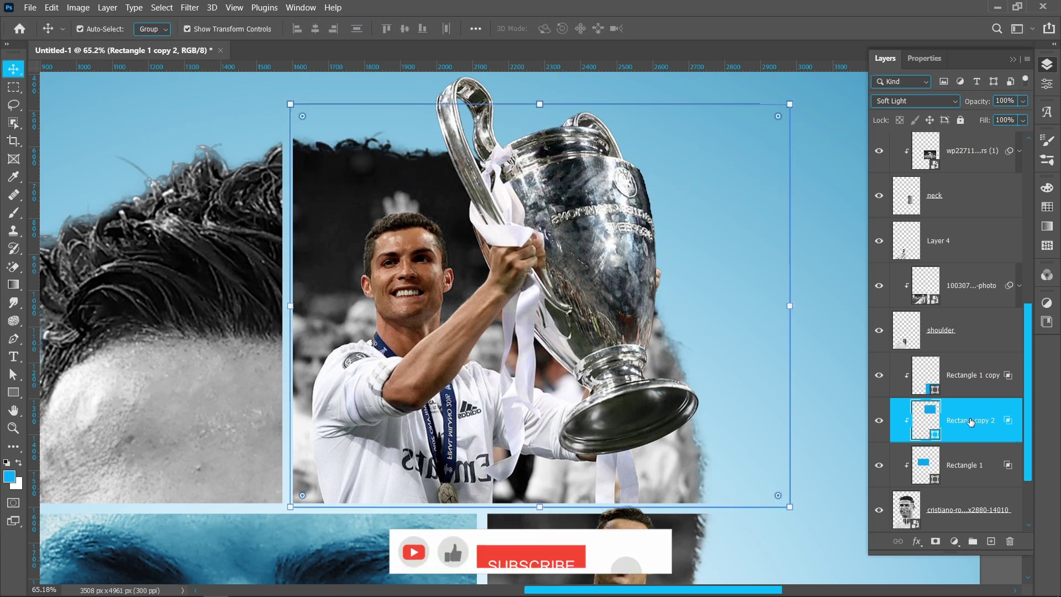
Step: Move the trophy block's rectangle in the layer stack to just below Layer 1, above the Cristiano Ronaldo photo
scroll(971, 422, up, 7)
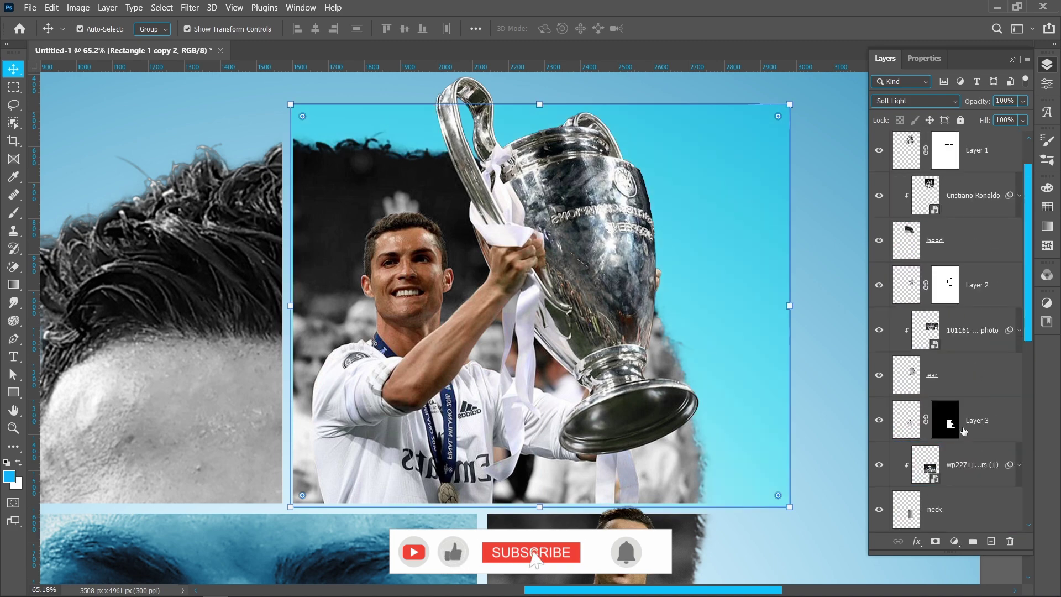
scroll(963, 431, down, 2)
drag(962, 464, 973, 229)
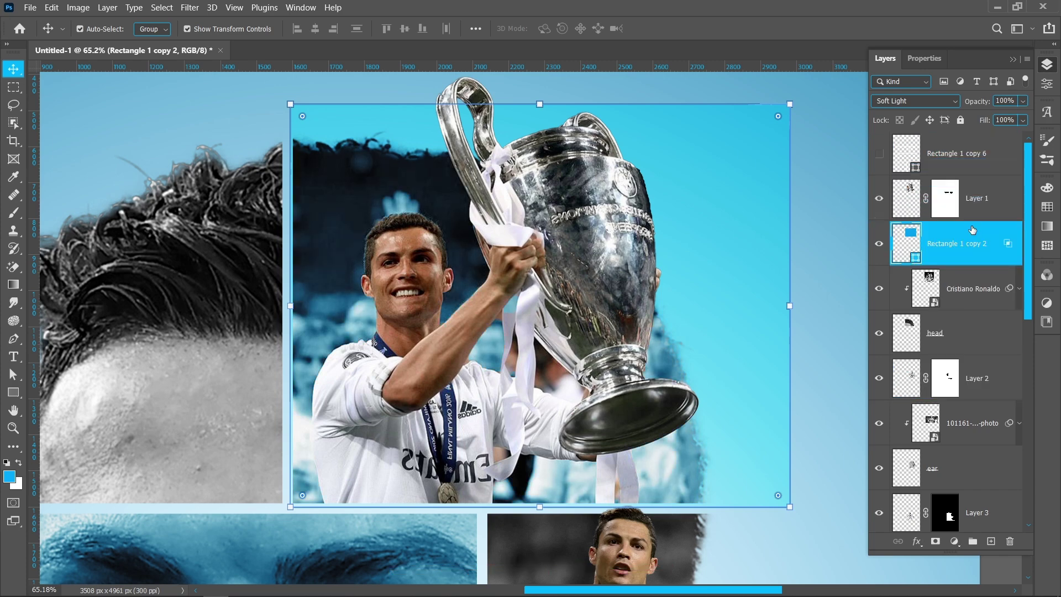
Step: Clip the trophy block's blue rectangle to the Cristiano Ronaldo photo below it with a clipping mask, and deselect it
right_click(979, 246)
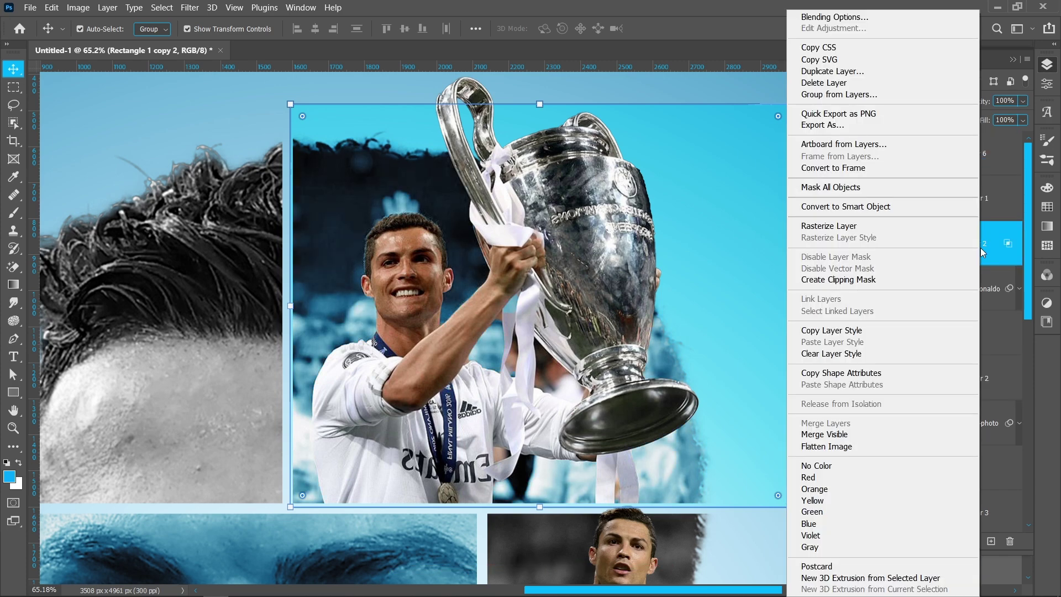
click(899, 279)
scroll(514, 304, down, 5)
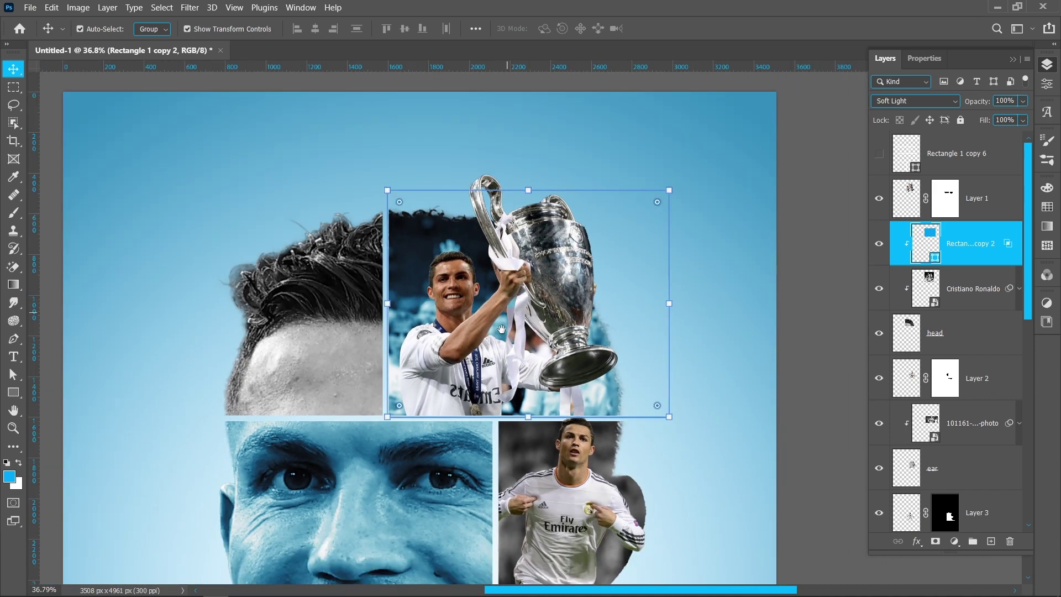
scroll(542, 246, down, 2)
scroll(542, 318, down, 2)
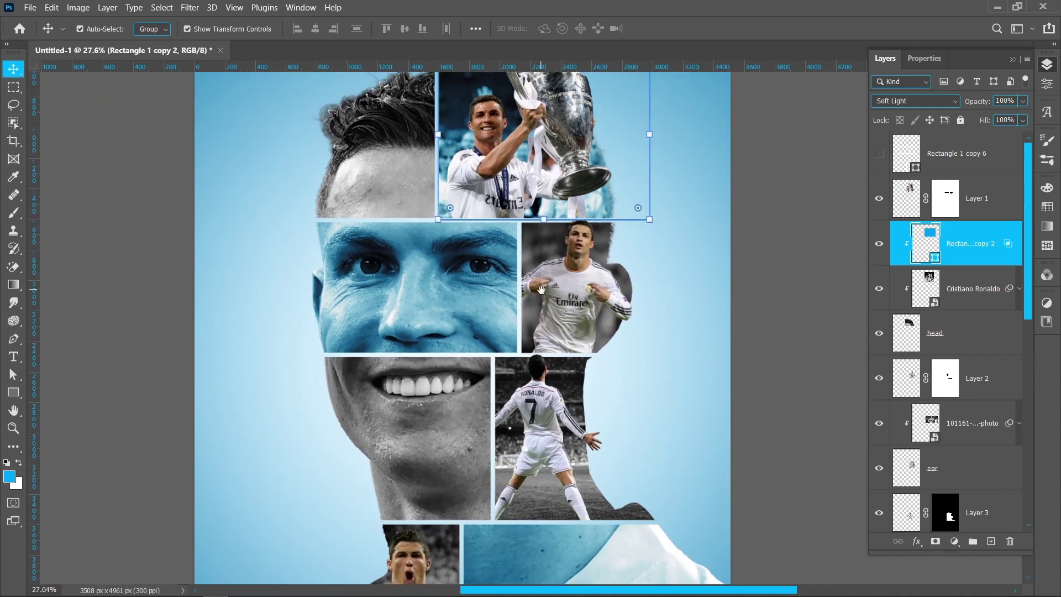
click(752, 302)
Step: Duplicate the trophy block's rectangle onto the number 7 photo block and place the copy between Layer 3 and the wp2271188 photo layer
scroll(555, 269, down, 2)
scroll(556, 270, down, 1)
scroll(512, 362, up, 4)
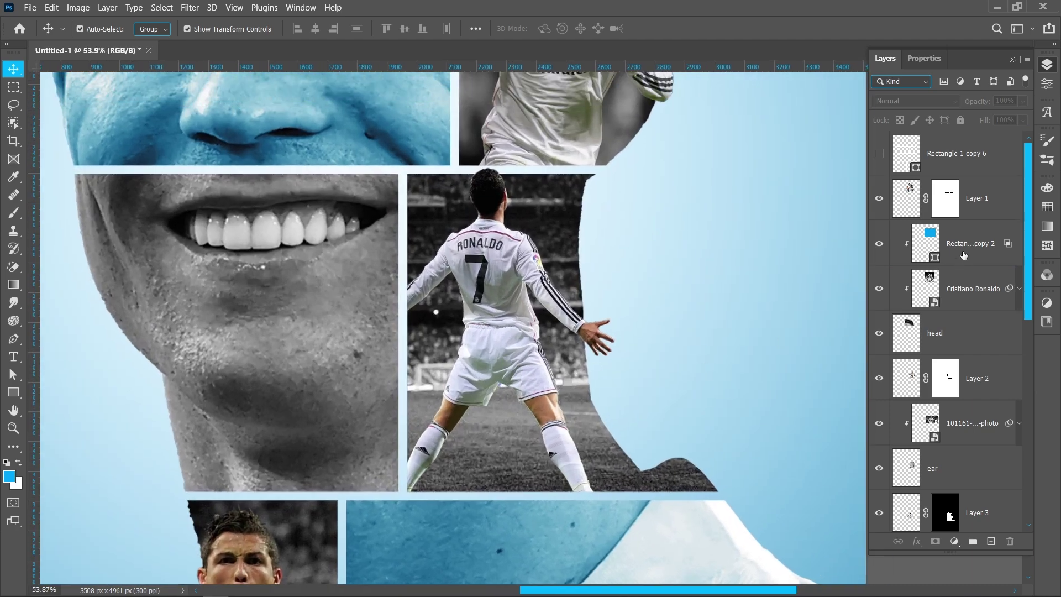
click(963, 254)
key(ctrl+j)
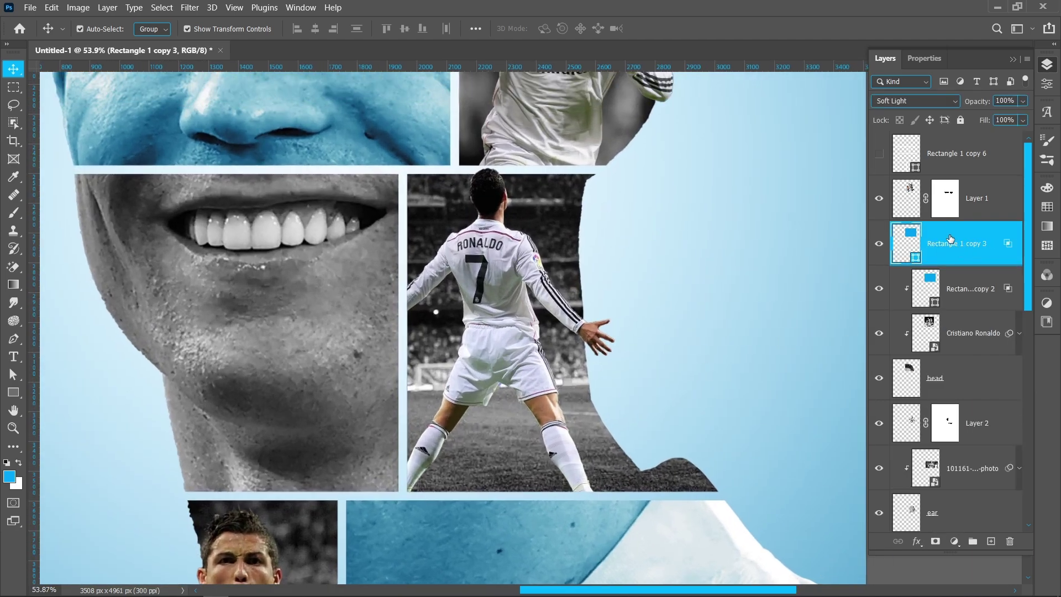
drag(950, 239, 955, 444)
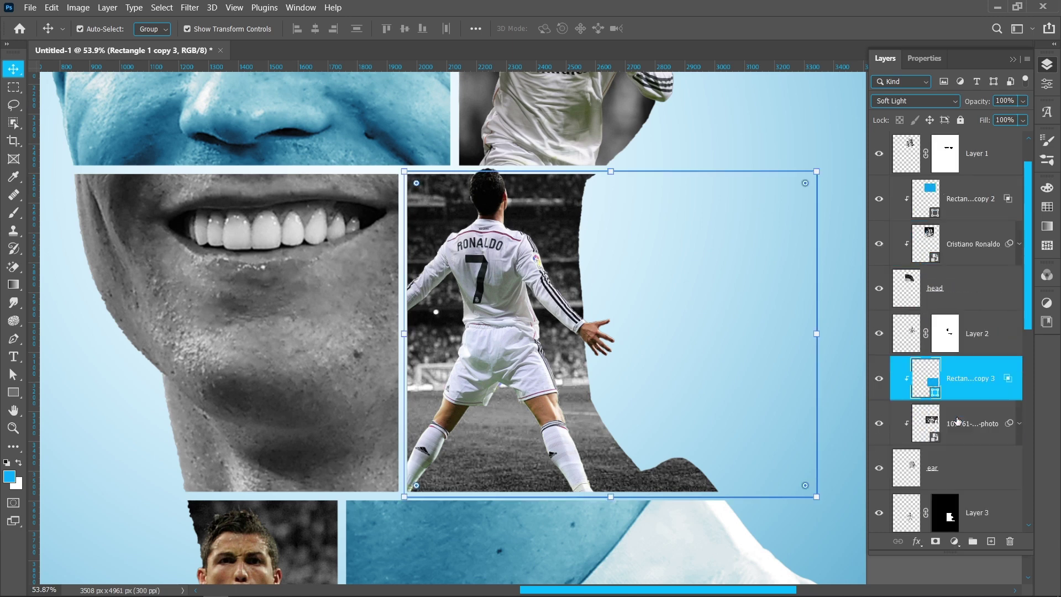
scroll(956, 290, down, 4)
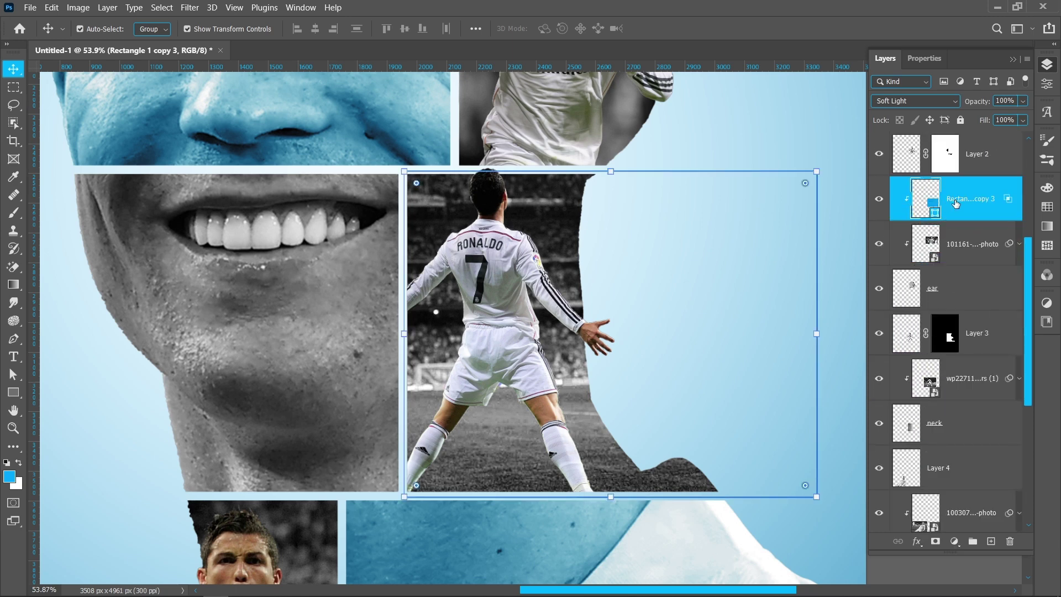
drag(956, 203, 978, 356)
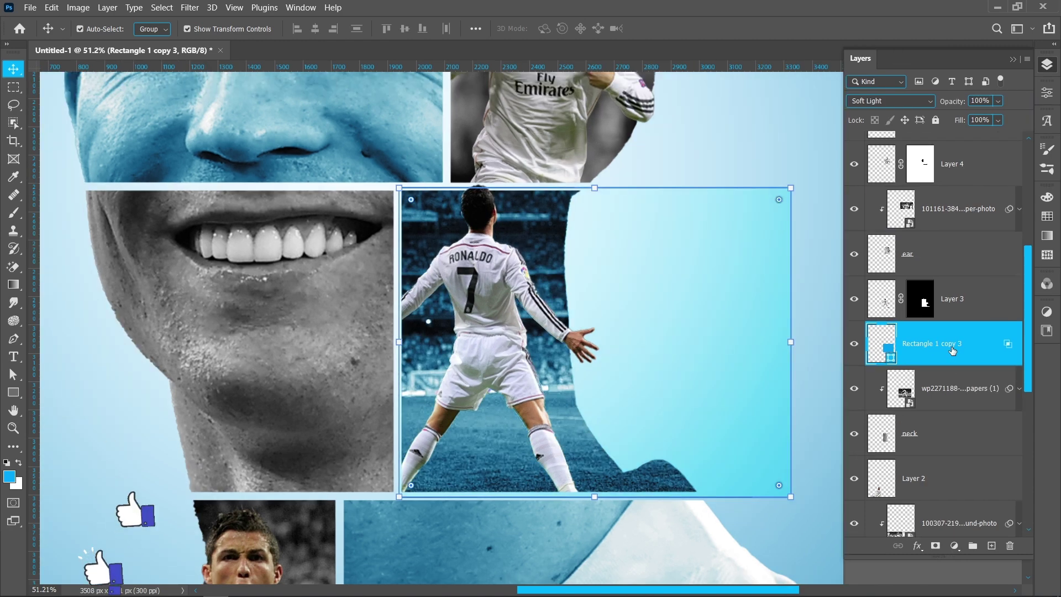
Step: Create a clipping mask for the number 7 block's rectangle so its tint stays inside the silhouette
right_click(953, 347)
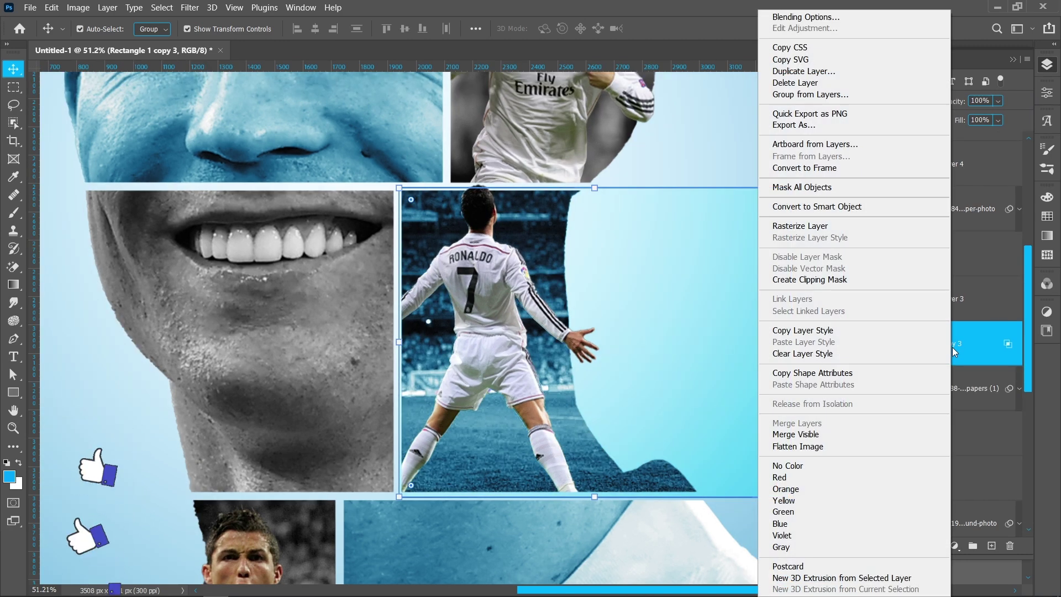
click(861, 279)
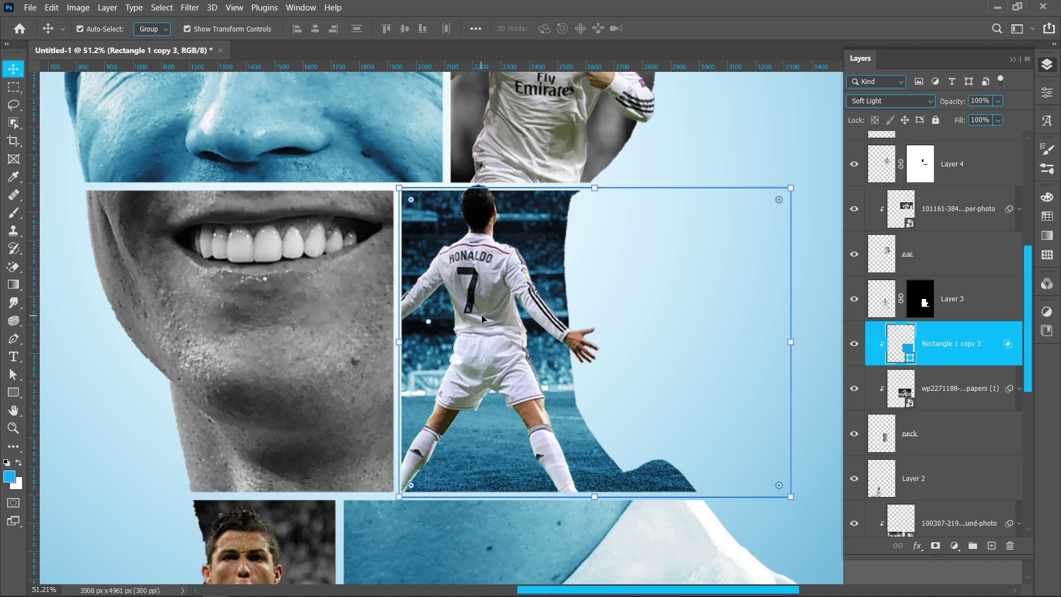
scroll(482, 315, down, 4)
drag(507, 371, 537, 319)
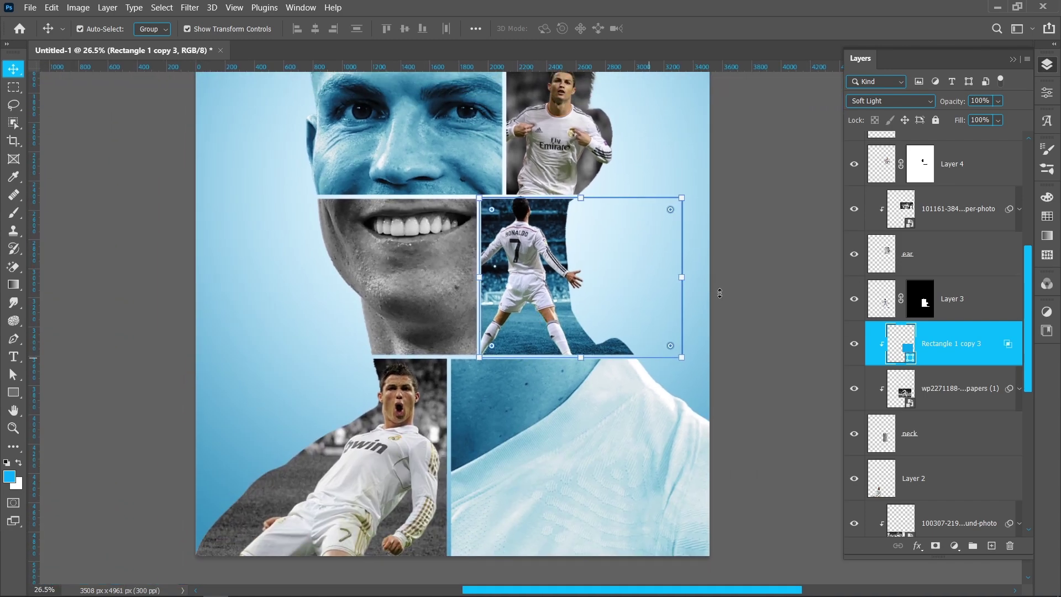
Step: Show the signature on Layer 6 over the shirt block and clear the layer selection
scroll(924, 208, up, 5)
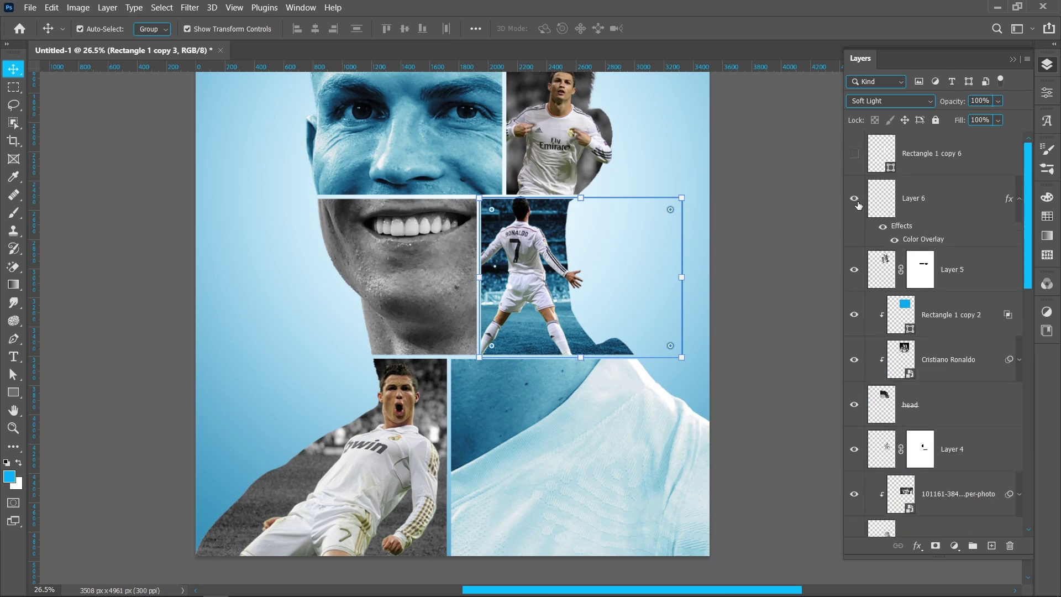
click(855, 200)
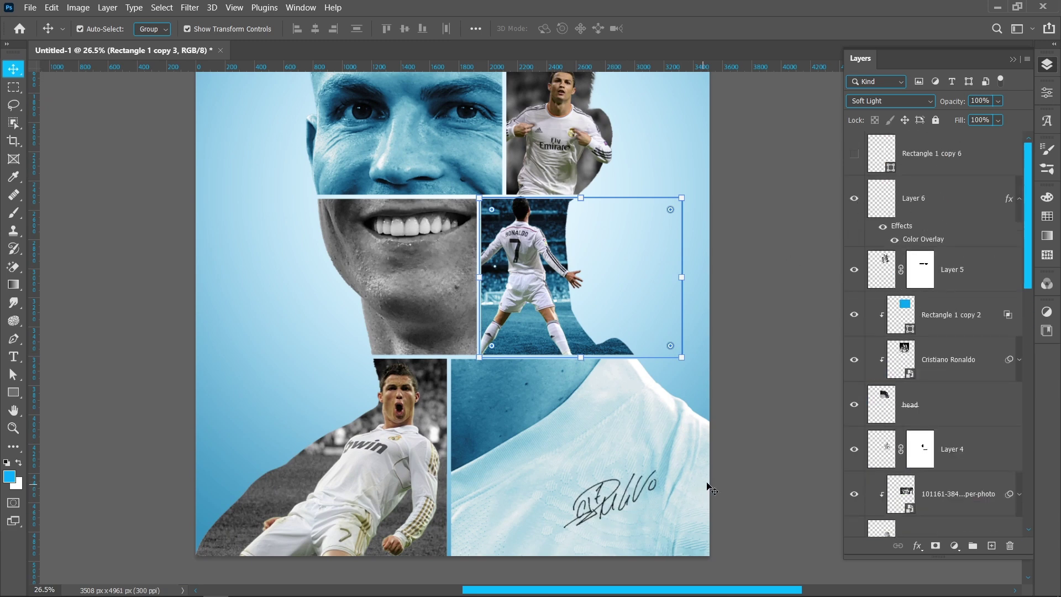
click(733, 488)
scroll(607, 480, down, 5)
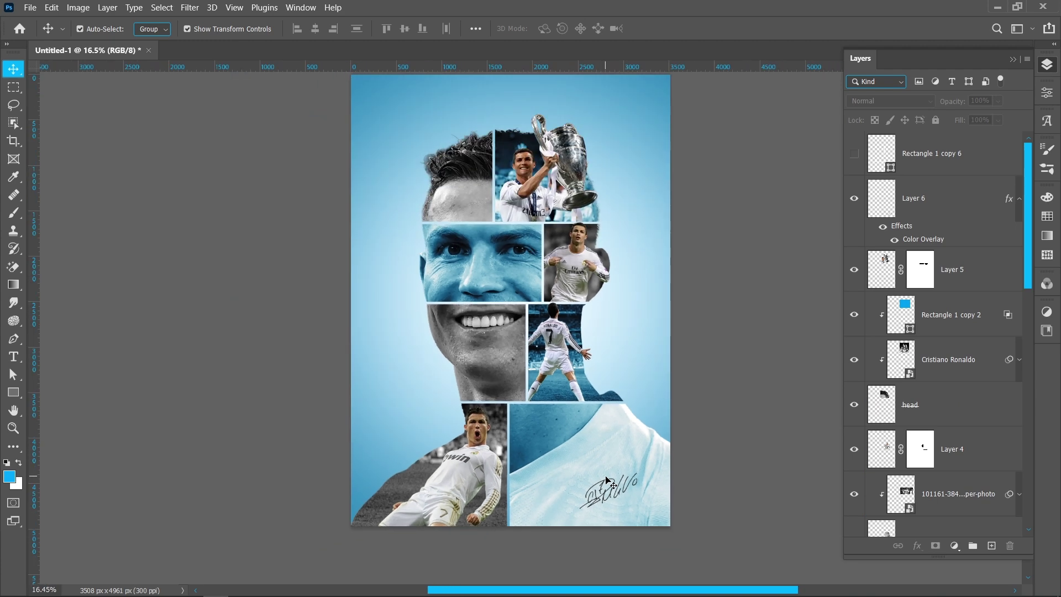
scroll(563, 484, up, 1)
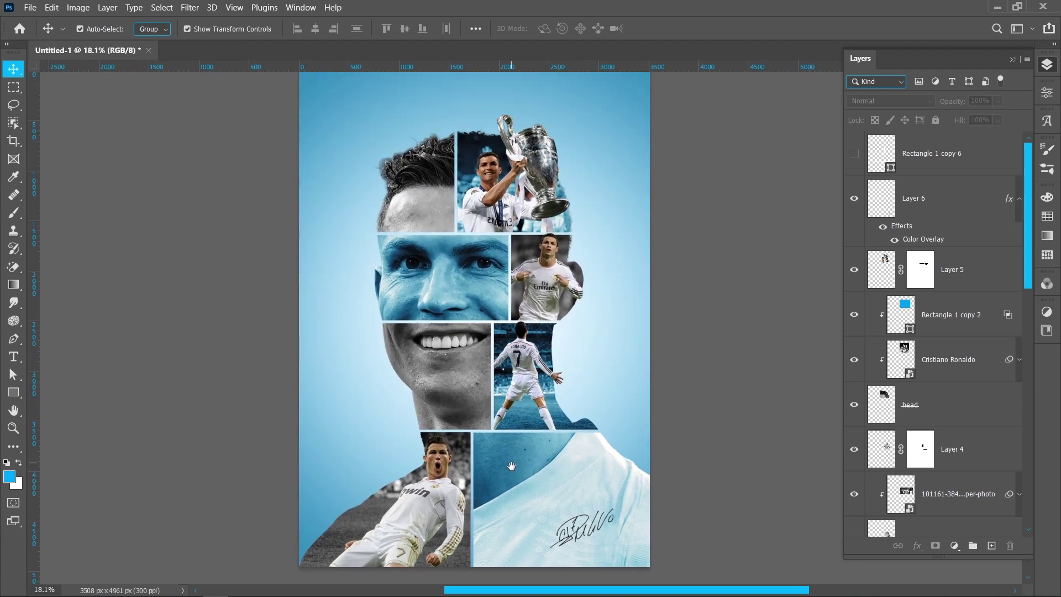
drag(511, 465, 509, 472)
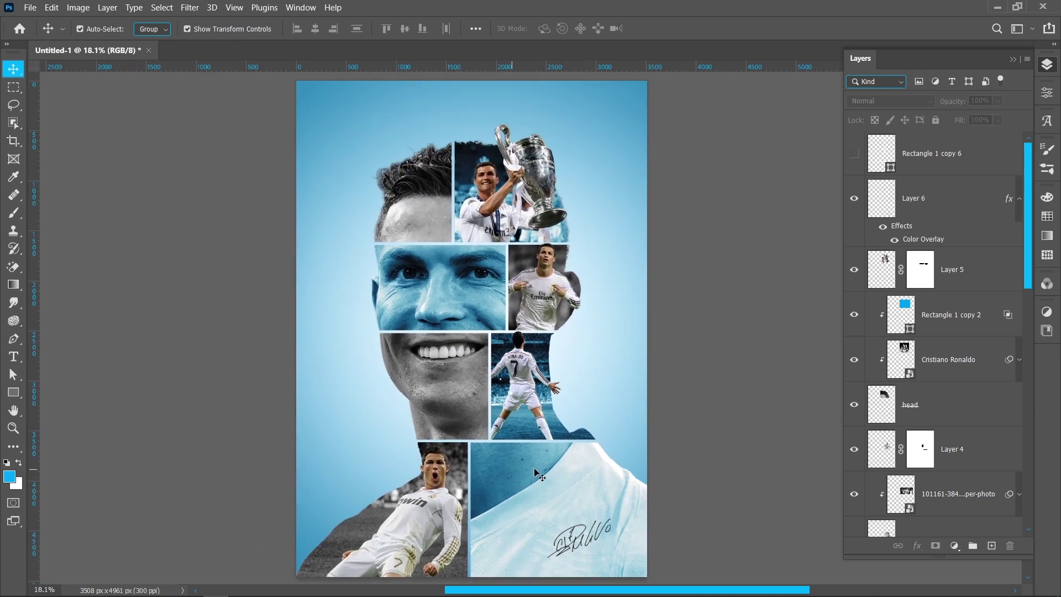
Step: Show the grunge texture on Layer 7 above the gradient fill and set its blend mode to Color Burn
scroll(935, 281, down, 10)
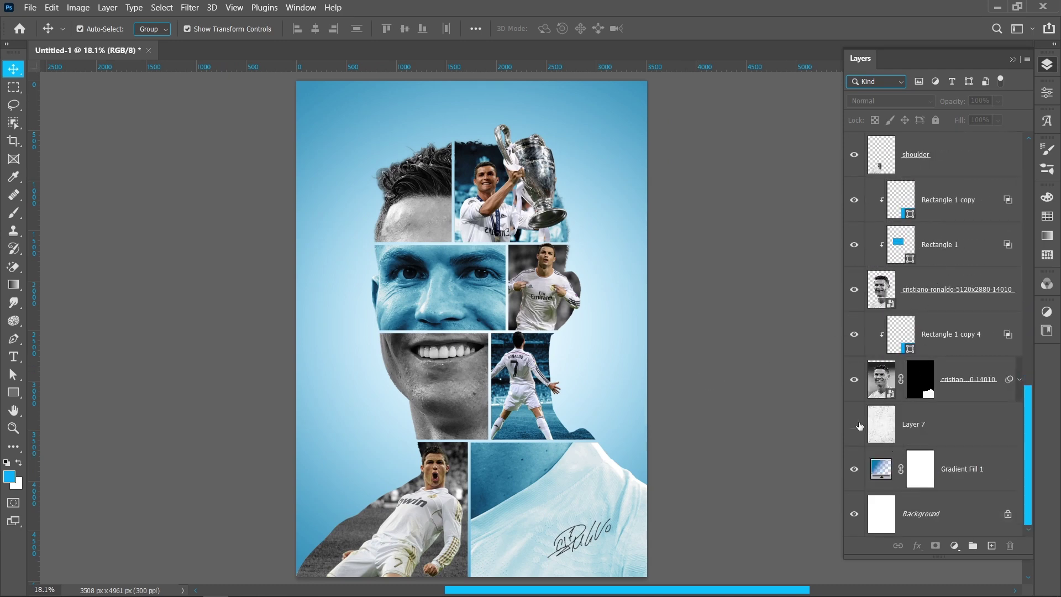
click(855, 425)
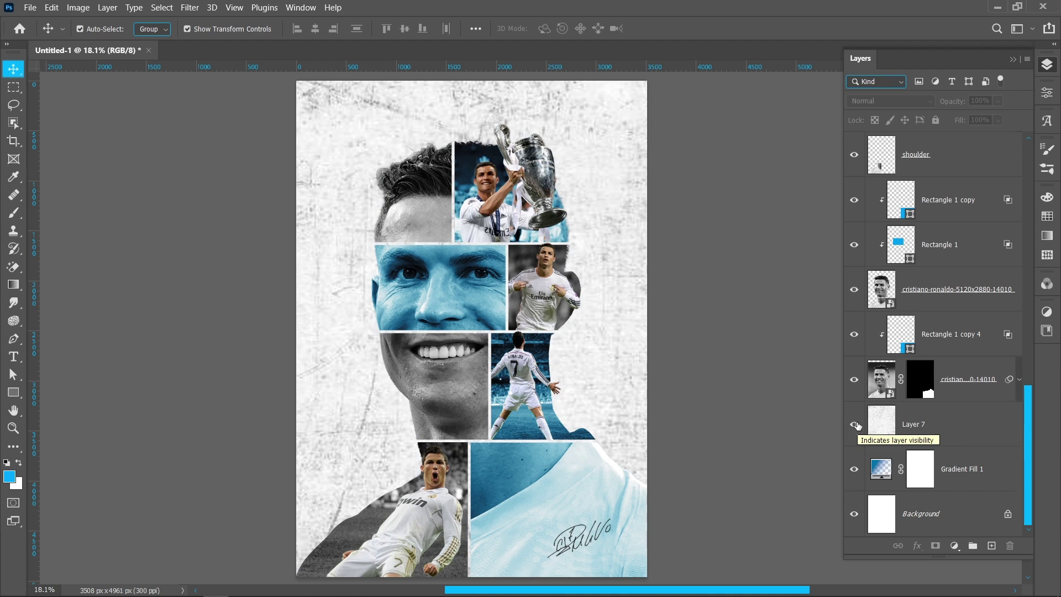
click(928, 424)
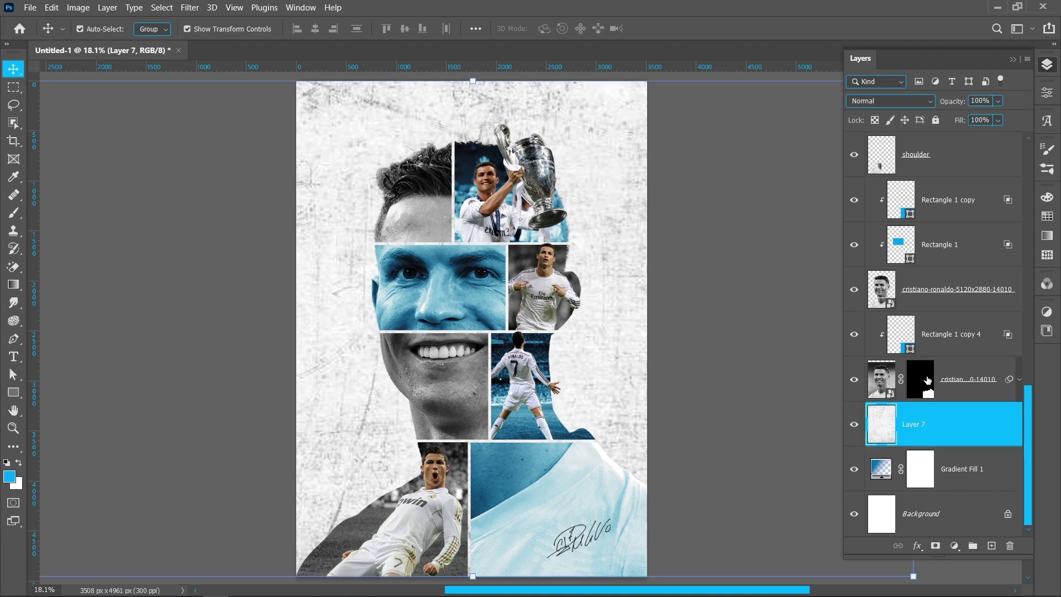
click(904, 103)
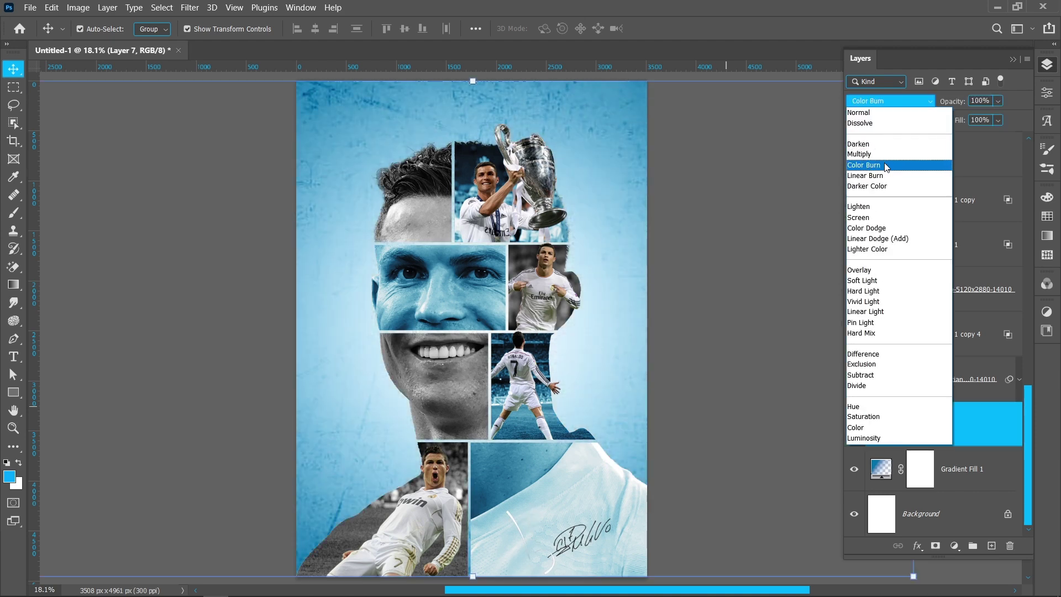
click(886, 166)
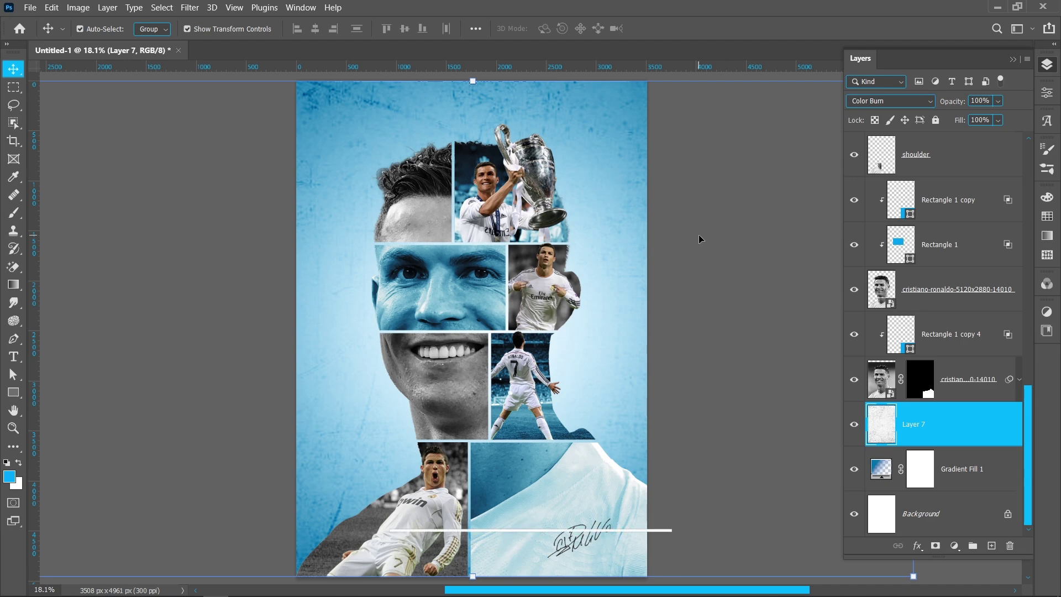
click(765, 391)
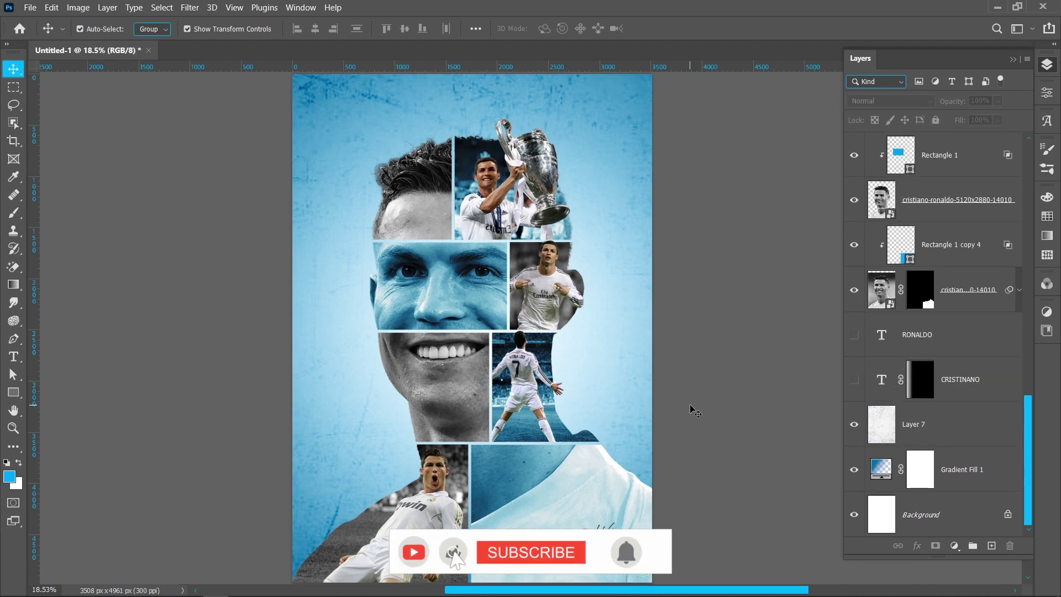
Step: Show the vertical CRISTINANO and RONALDO text layers
click(854, 380)
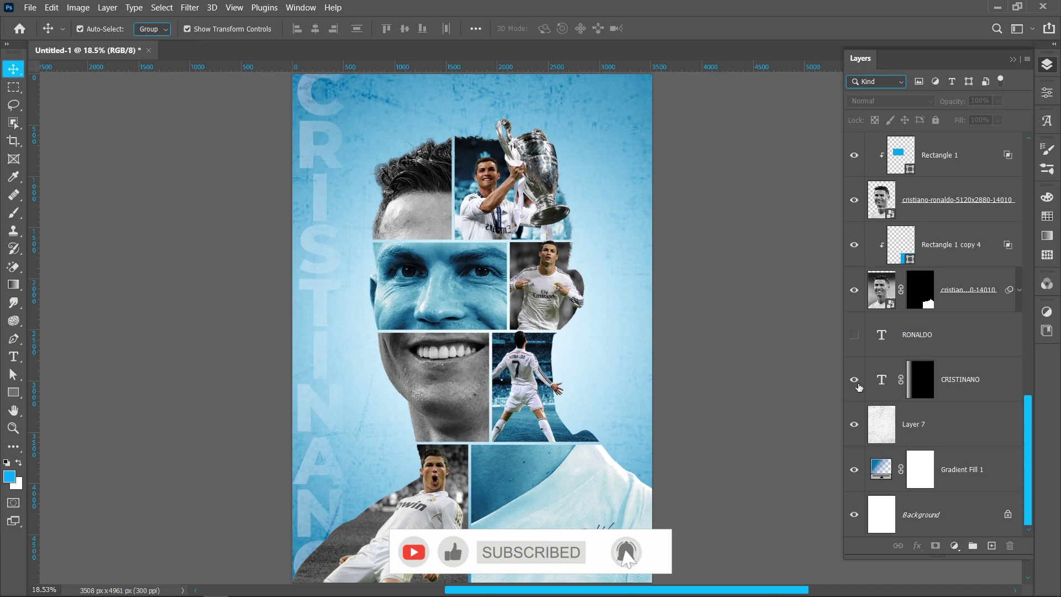
click(855, 335)
Step: Examine the RONALDO text's font settings in text editing, with the Vertical Type Tool selected
click(629, 224)
double_click(629, 223)
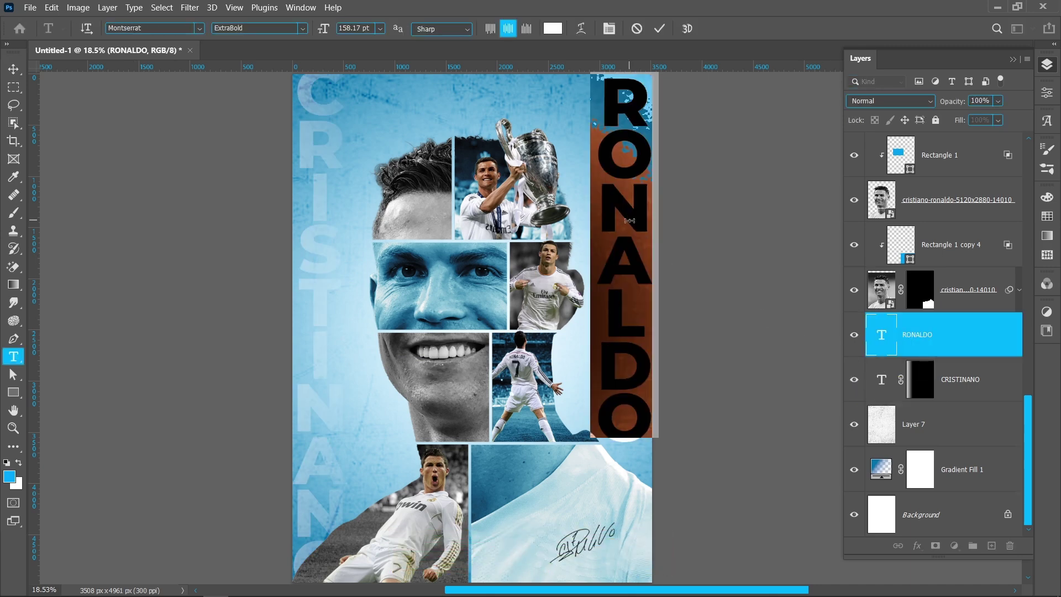
right_click(10, 356)
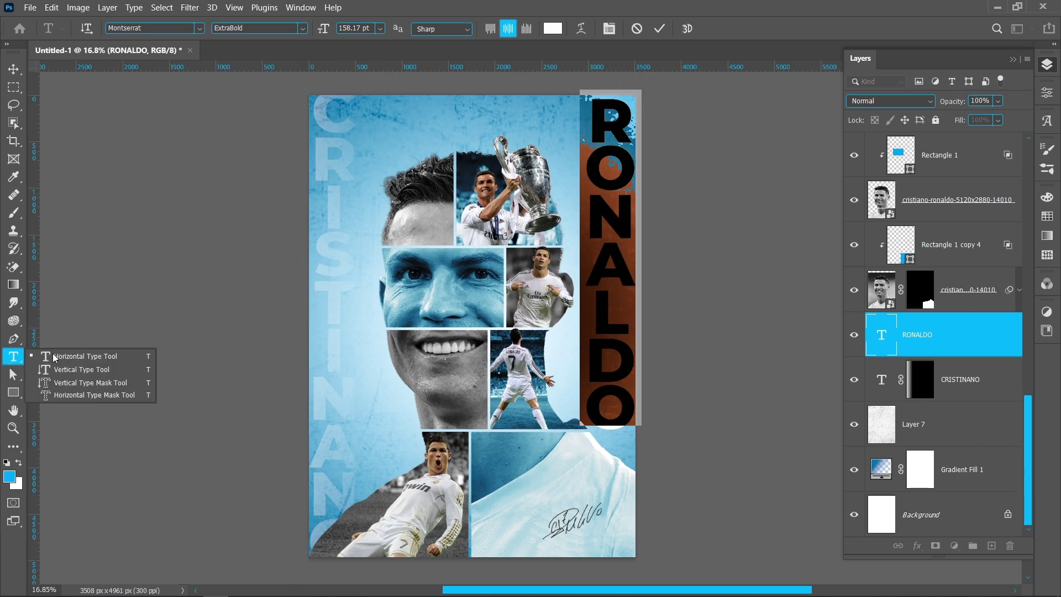
click(80, 369)
double_click(607, 177)
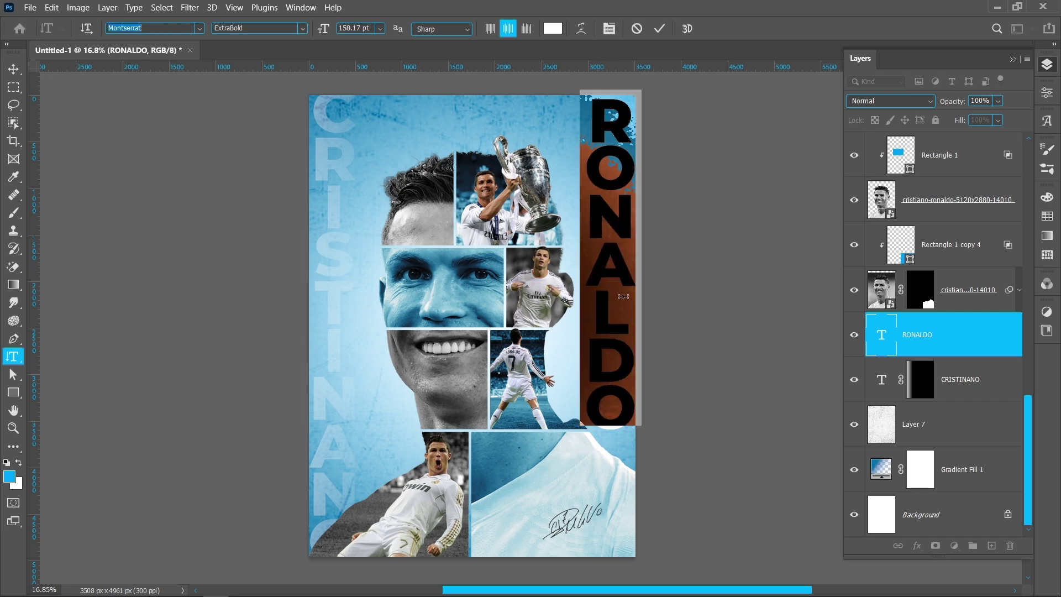
click(708, 173)
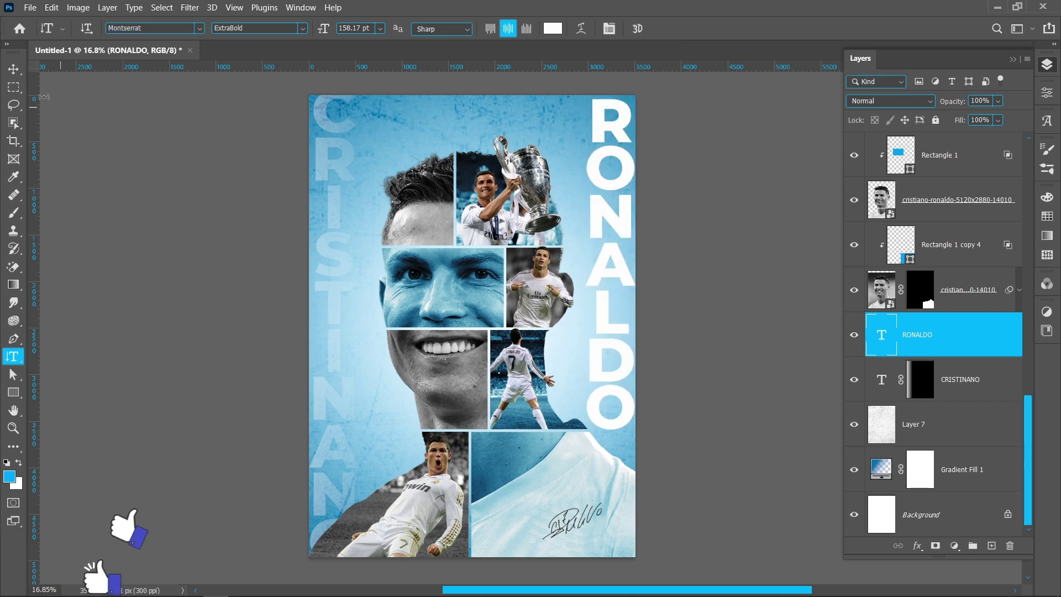
Step: Add a layer mask to the RONALDO text and fade it inward from the poster's right edge with a linear black-to-white gradient
key(v)
scroll(722, 271, up, 1)
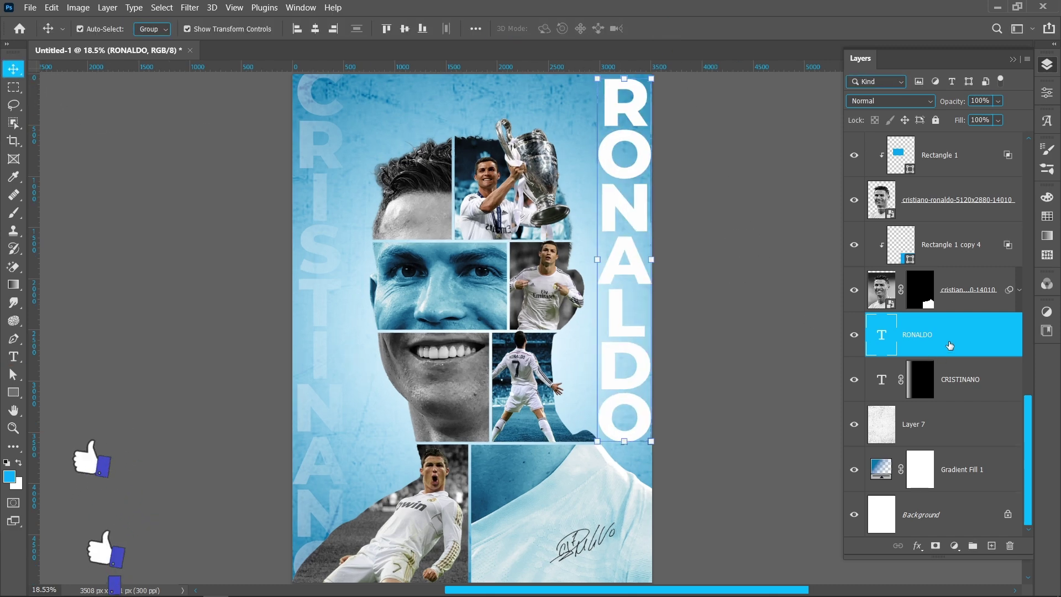
click(936, 545)
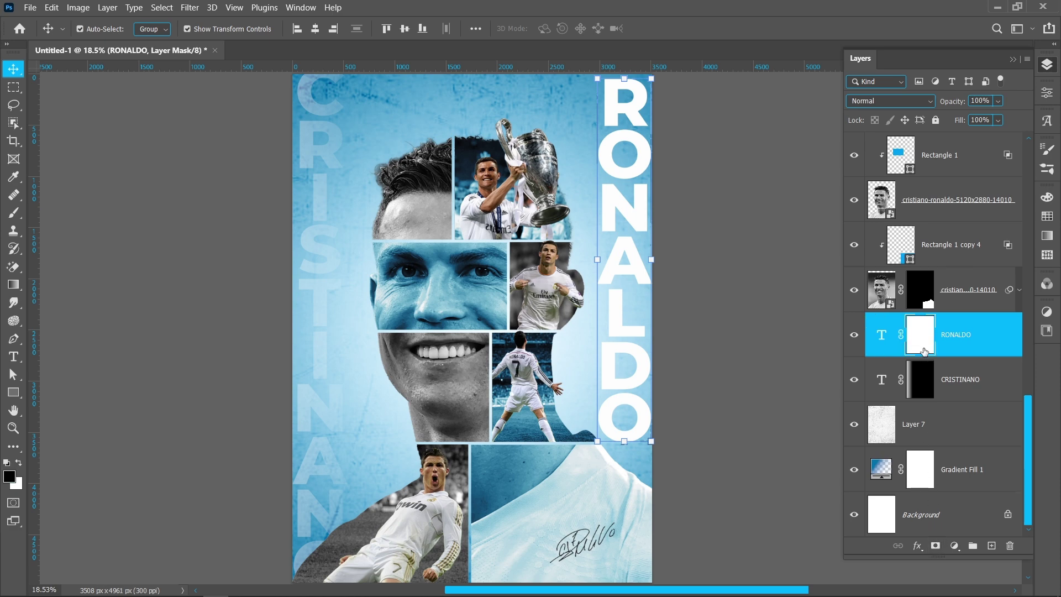
key(g)
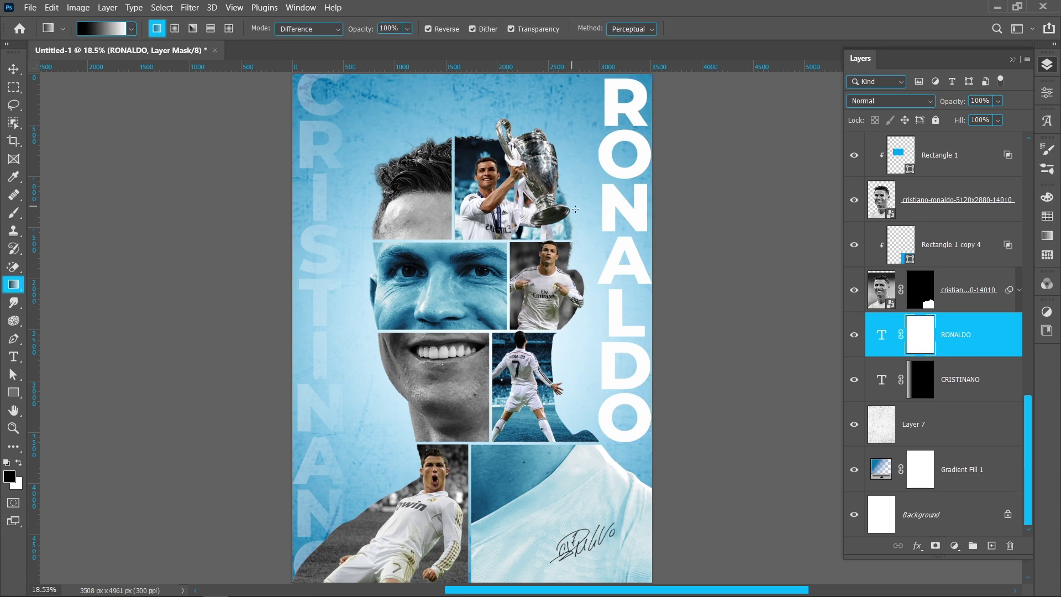
click(122, 34)
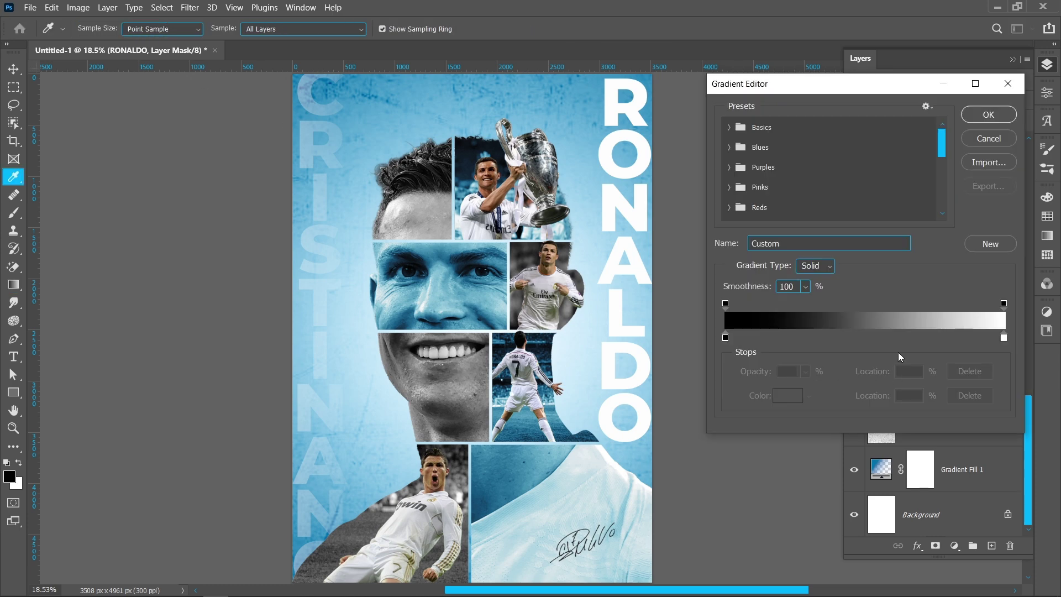
click(979, 117)
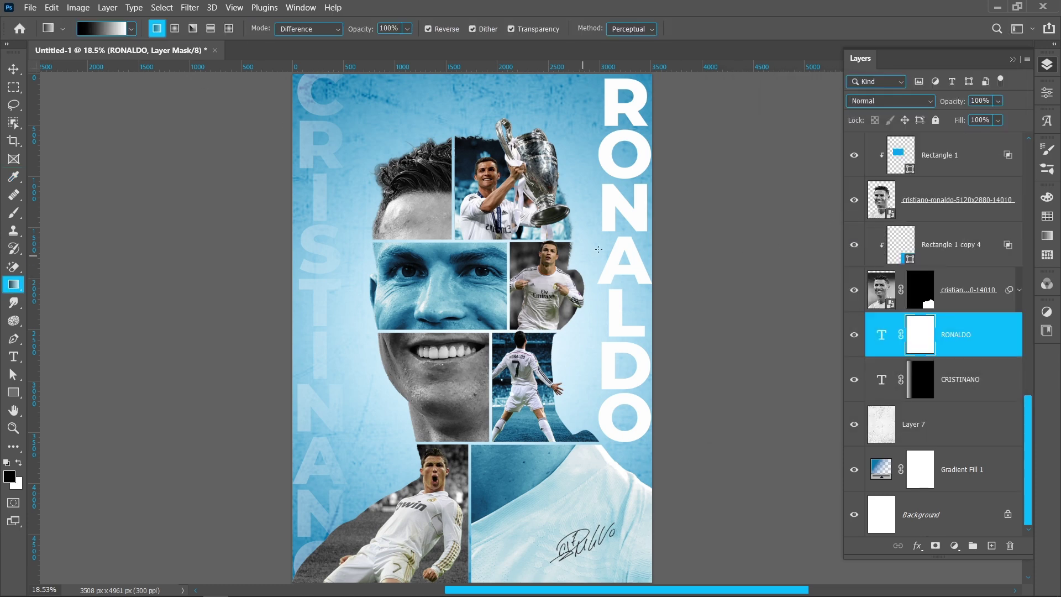
drag(686, 245, 690, 244)
click(14, 69)
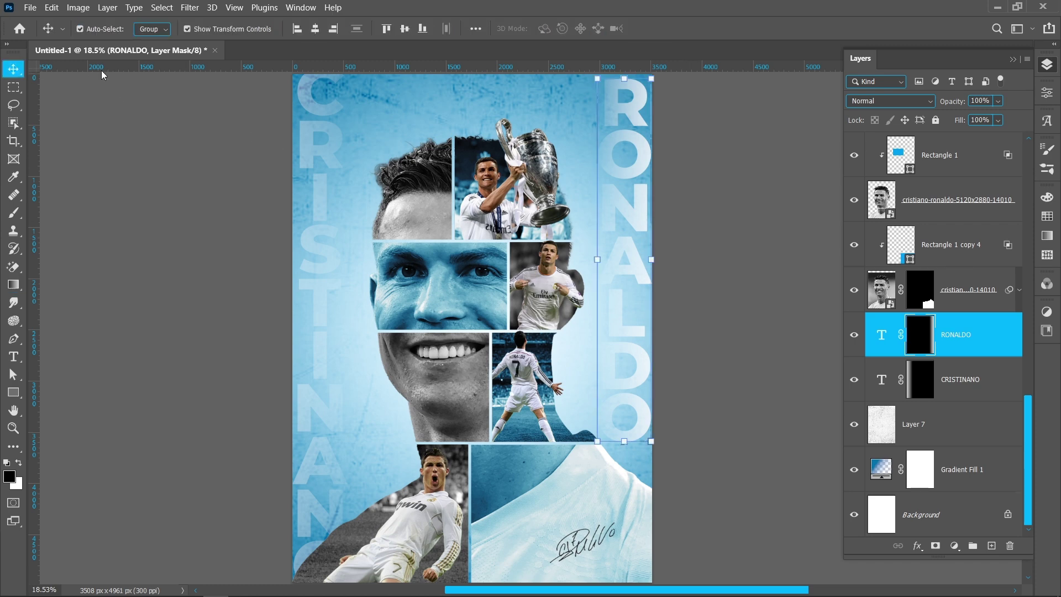
Step: Set the RONALDO text layer's opacity to 40% and deselect it
click(955, 349)
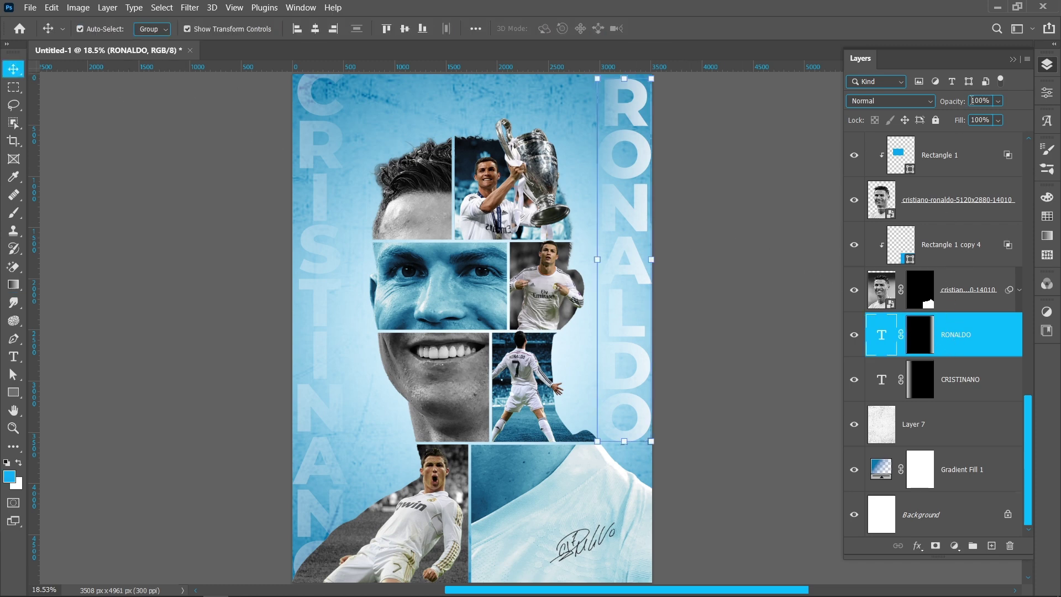
text(40)
key(Return)
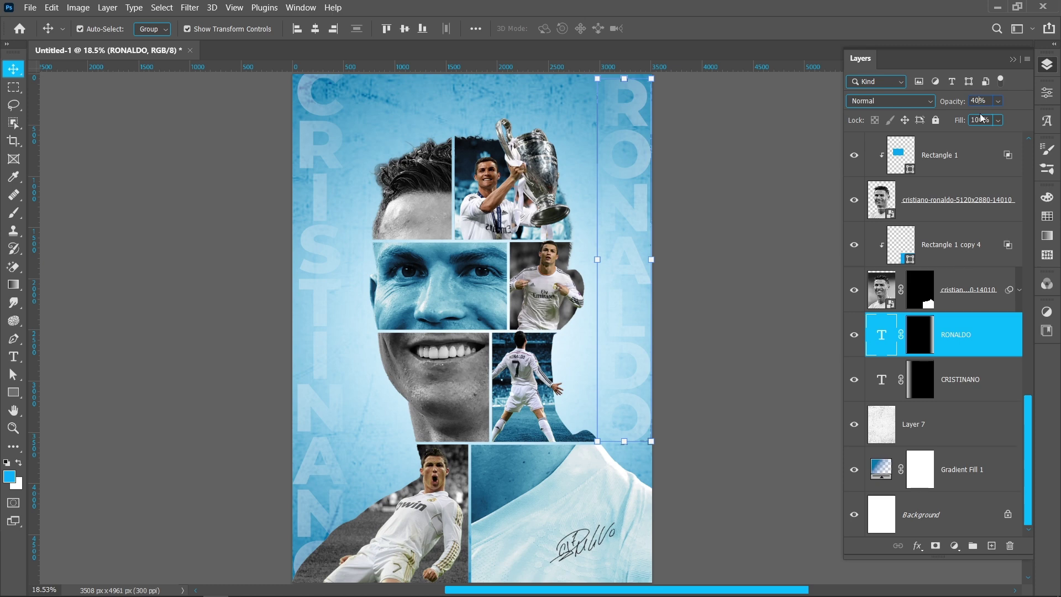
click(727, 260)
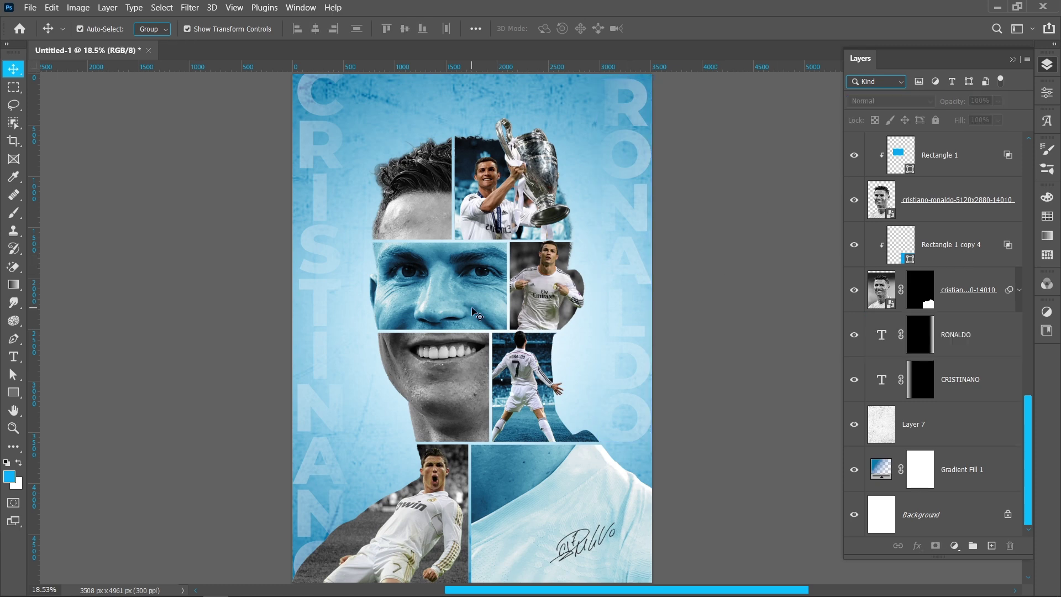